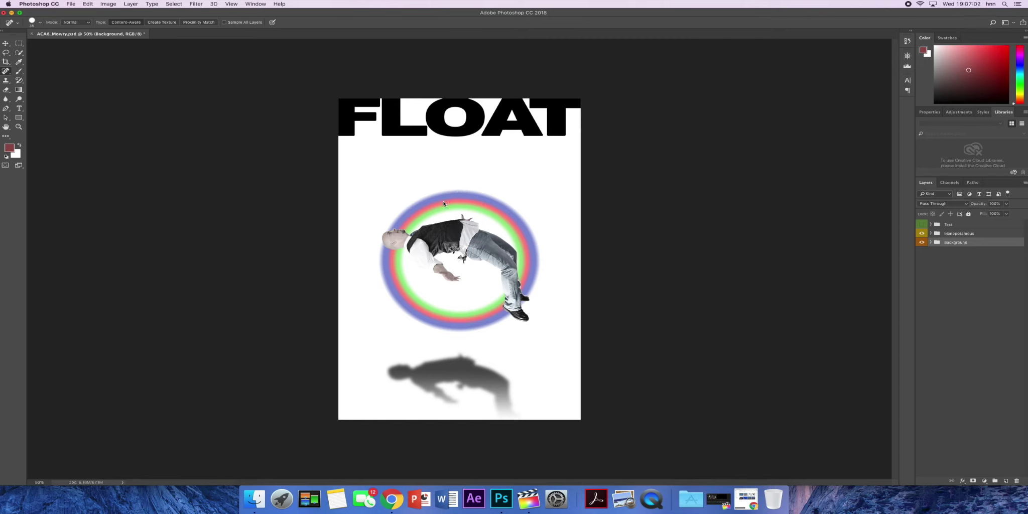
Step: Examine the contents of the poster's Background group and the group holding the floating man
left_click(444, 203)
left_click(573, 159)
left_click(931, 243)
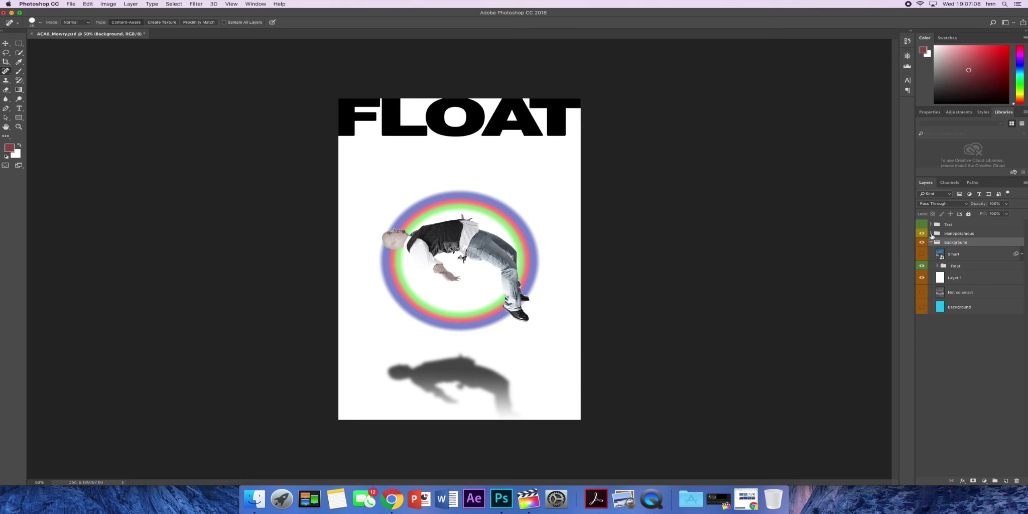
left_click(931, 234)
left_click(971, 287)
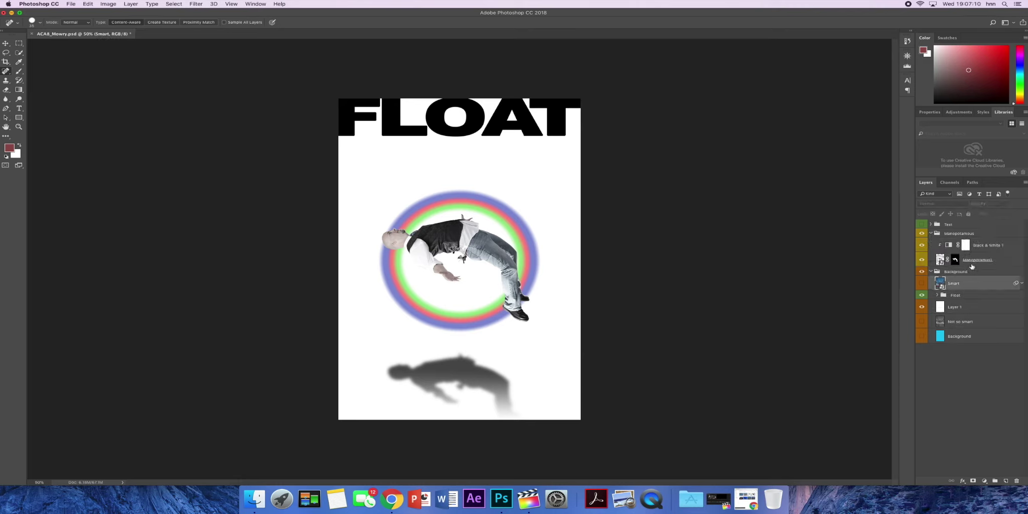
left_click(1000, 261)
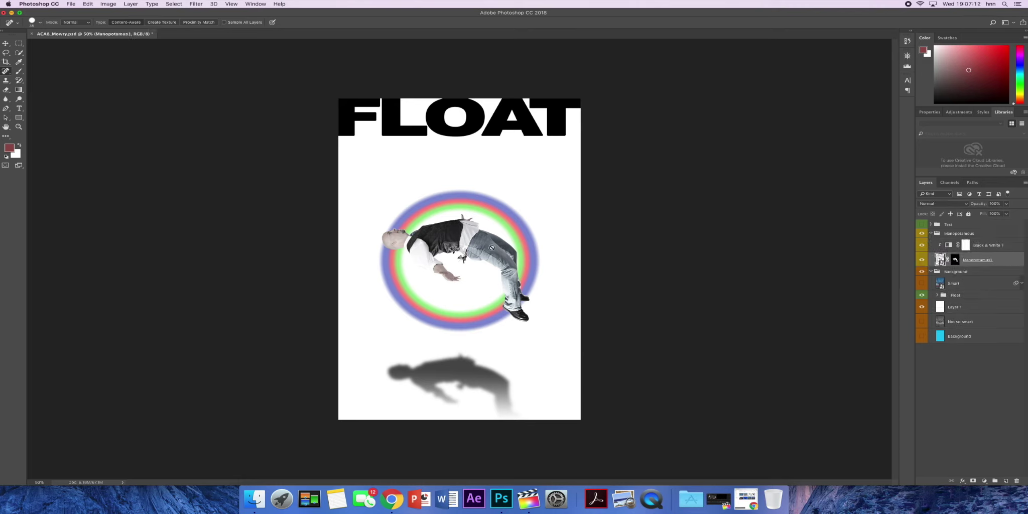
left_click(957, 312)
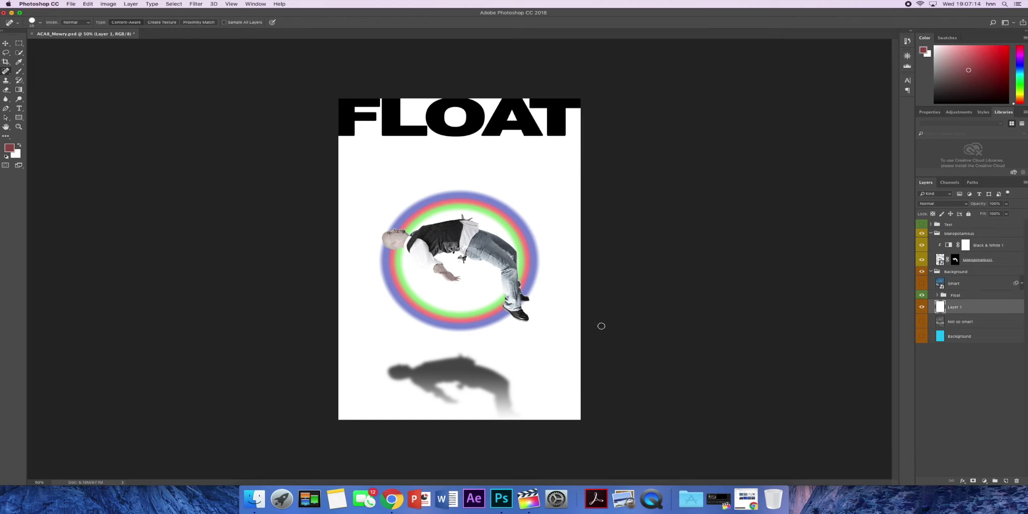
Step: Close the FLOAT poster document, saving its changes
left_click(31, 34)
left_click(581, 158)
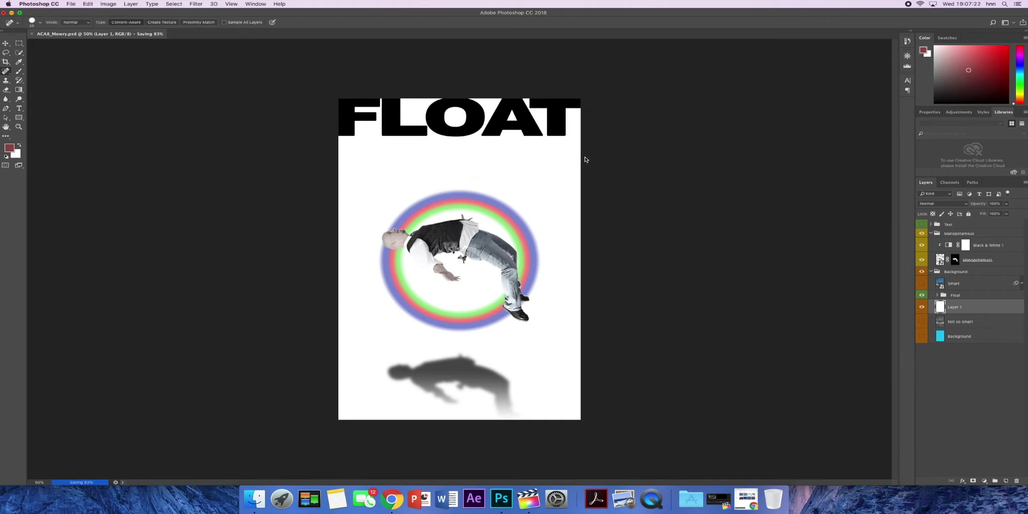
Step: Create a blank 7 x 5 inch RGB document at 300 pixels/inch with a white background
left_click(71, 3)
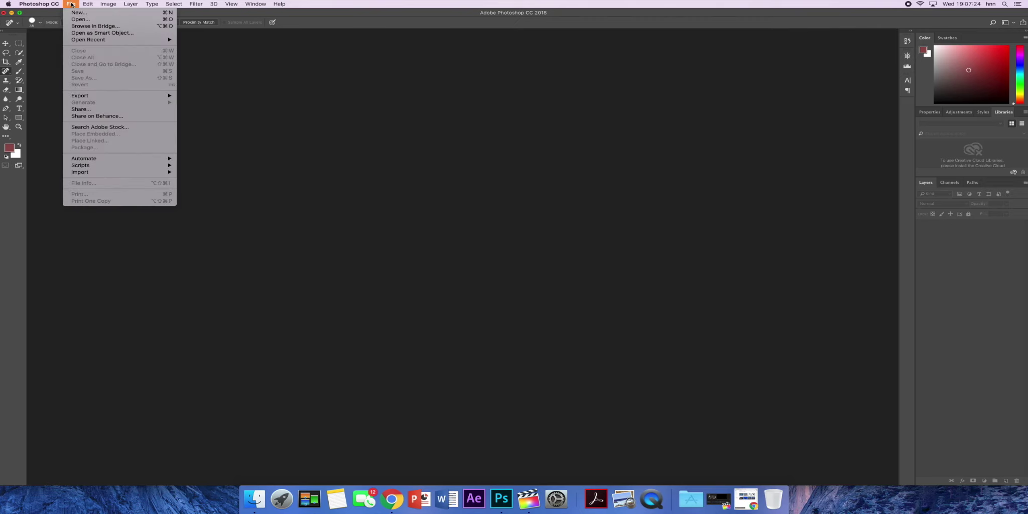
left_click(85, 11)
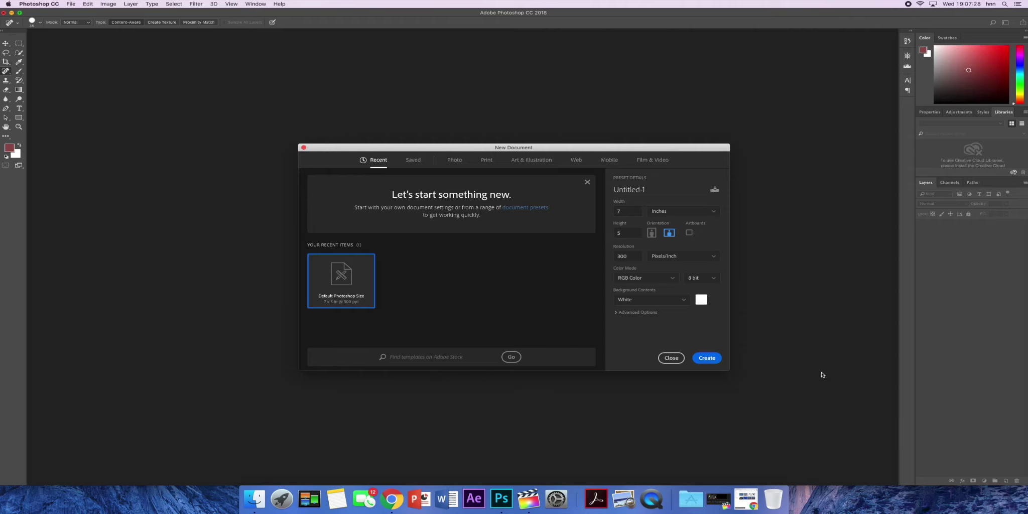
left_click(706, 359)
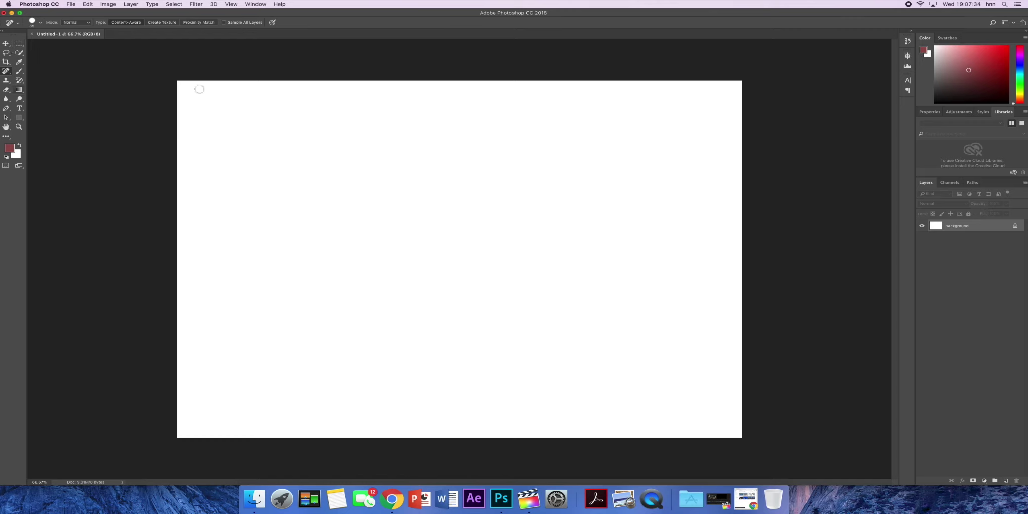
Step: Start opening an existing file and browse the J&R Studios subfolders for a suitable photo
left_click(70, 3)
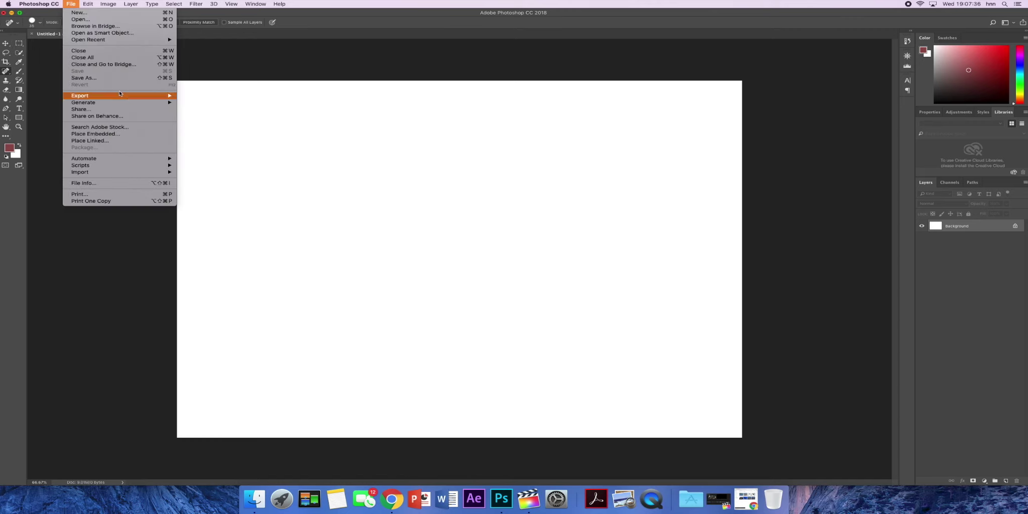
left_click(96, 20)
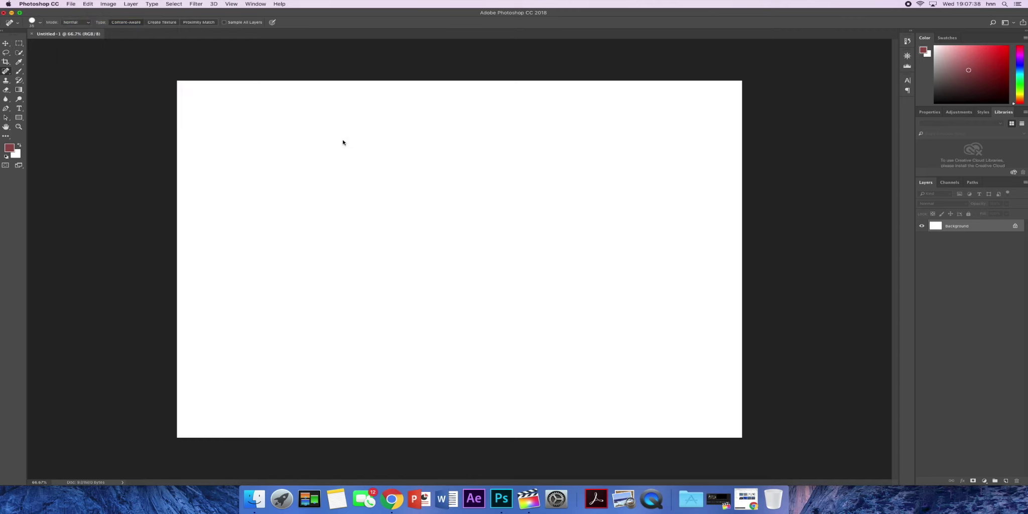
left_click(444, 119)
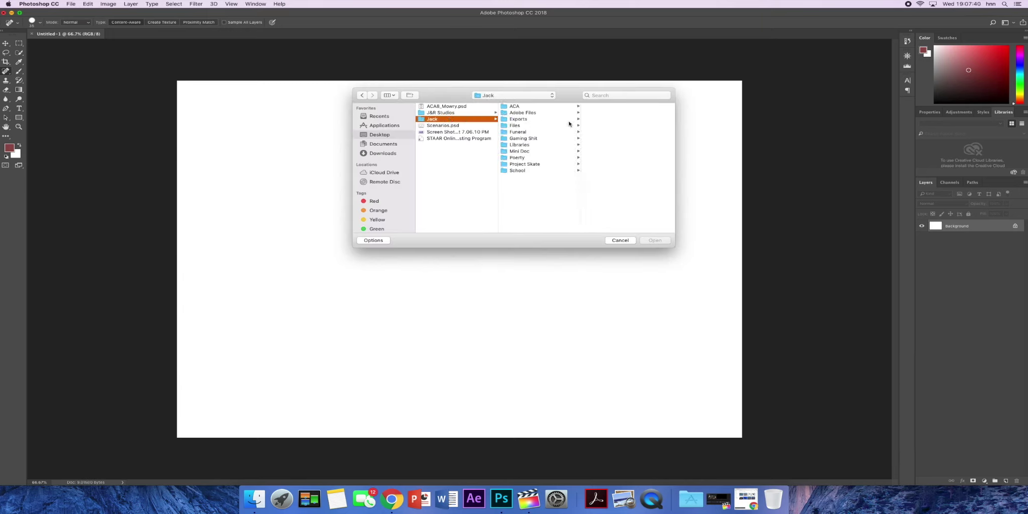
left_click(438, 112)
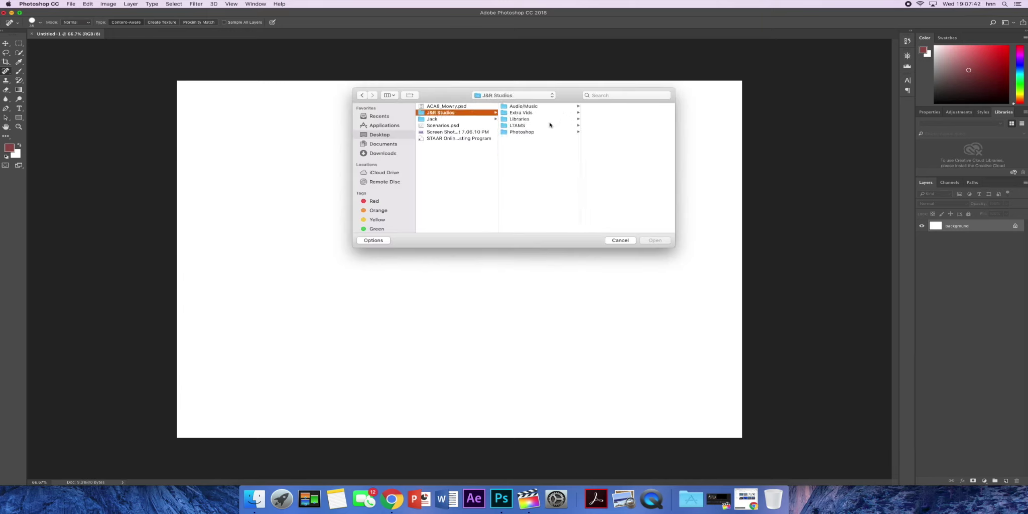
left_click(550, 131)
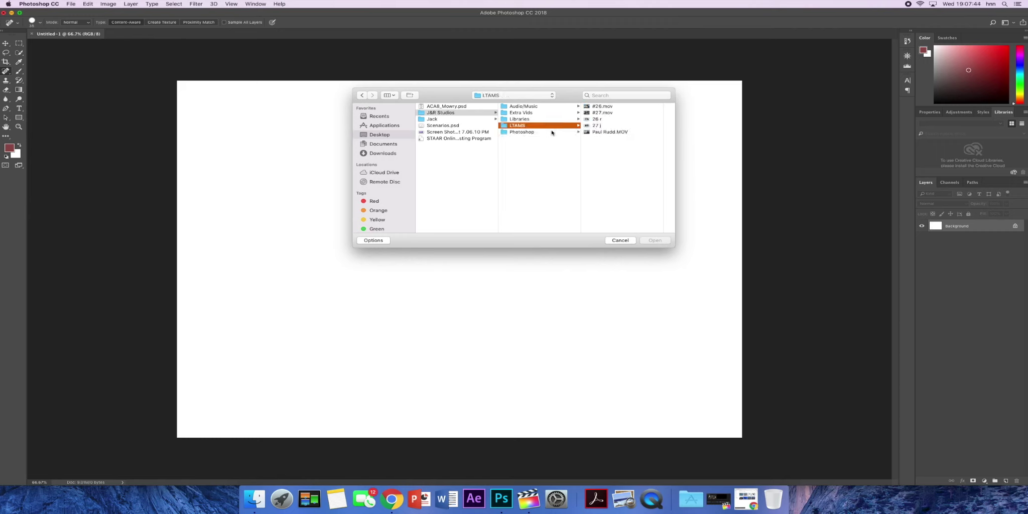
left_click(613, 107)
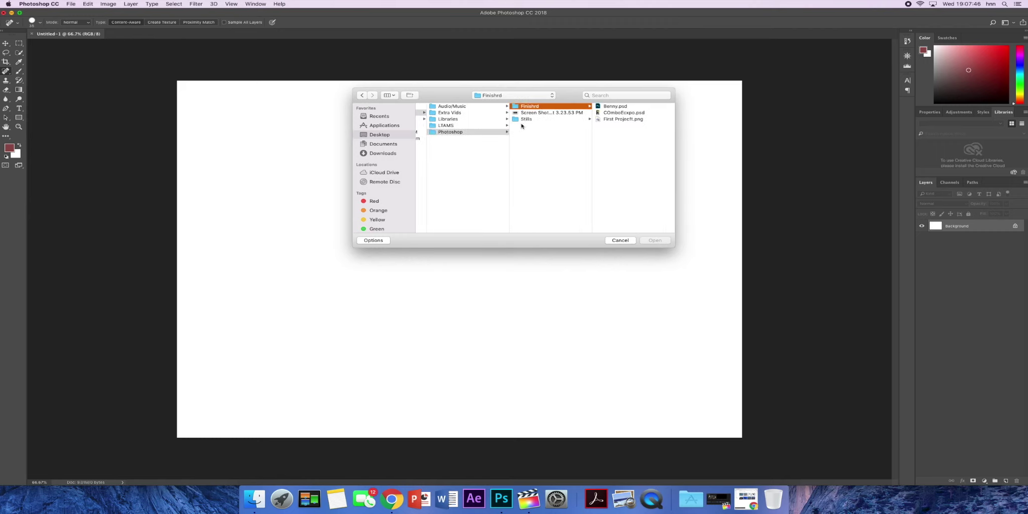
left_click(486, 126)
left_click(480, 118)
left_click(478, 113)
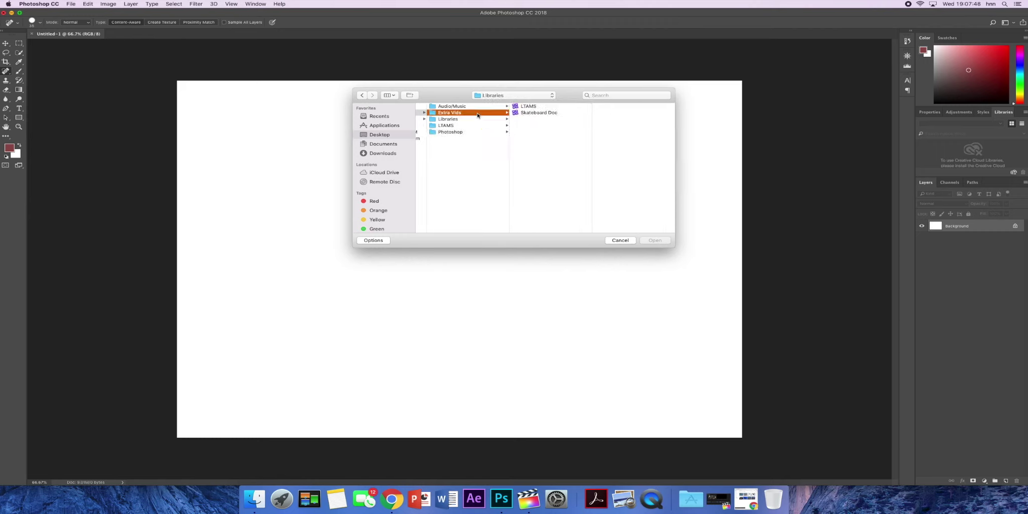
left_click(477, 108)
scroll(477, 113, "left", 4)
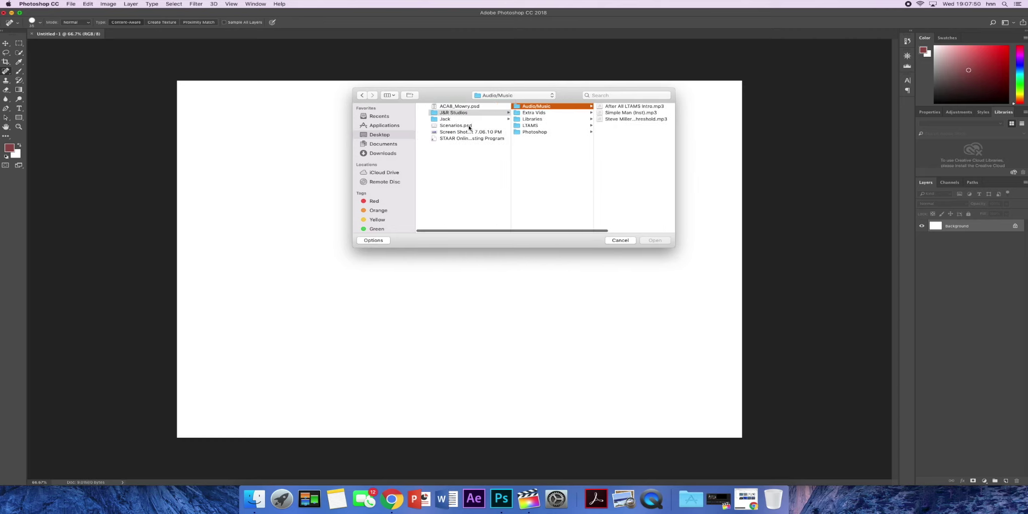
Step: Go to the Bingo Springo PhotoShoot folder in the file-opening dialog
left_click(441, 119)
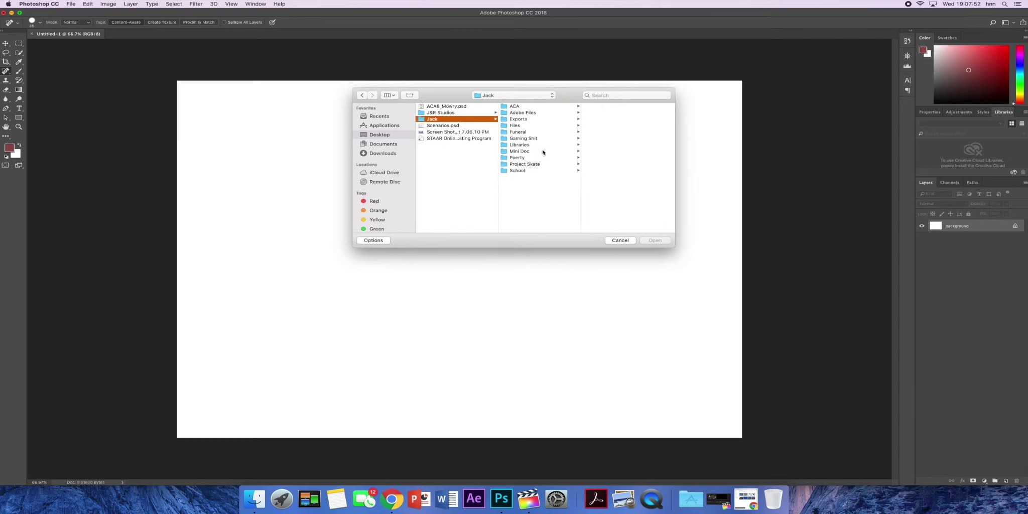
left_click(544, 157)
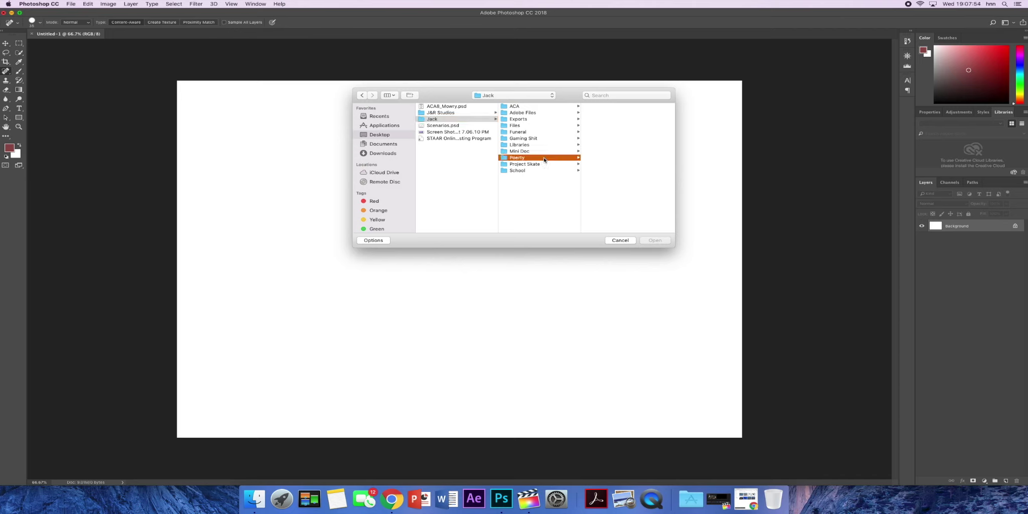
left_click(627, 106)
scroll(639, 153, "down", 4)
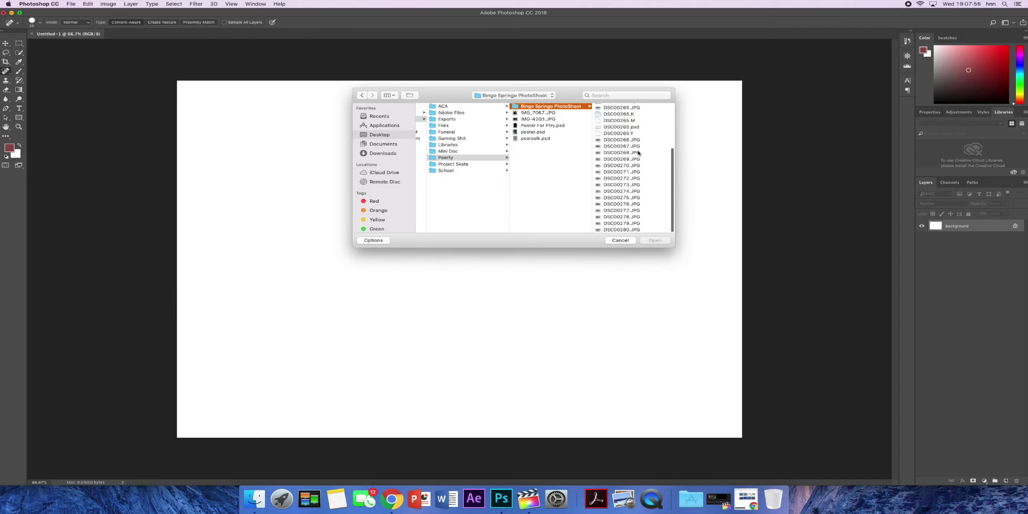
Step: Preview the photos in the Bingo Springo PhotoShoot folder to compare the bongo player's poses
left_click(621, 165)
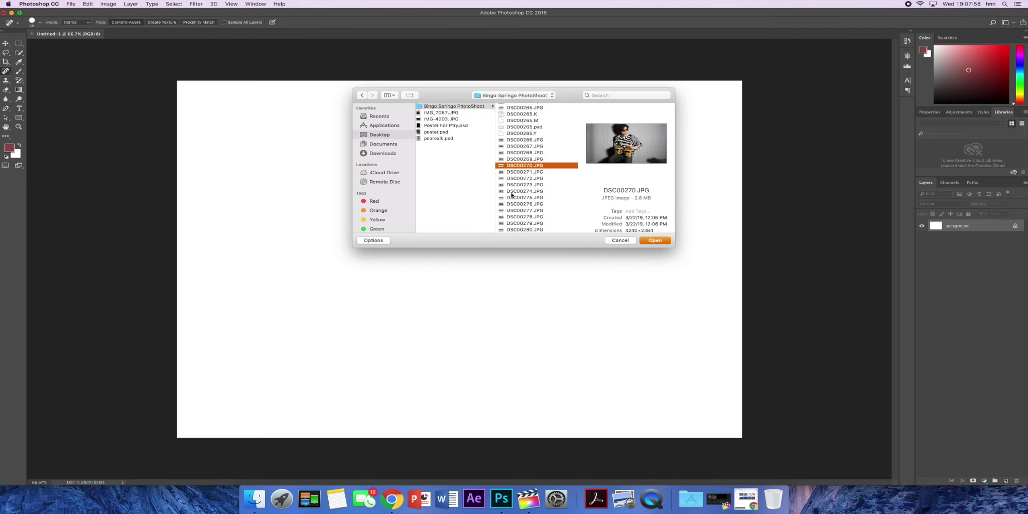
left_click(530, 173)
left_click(527, 159)
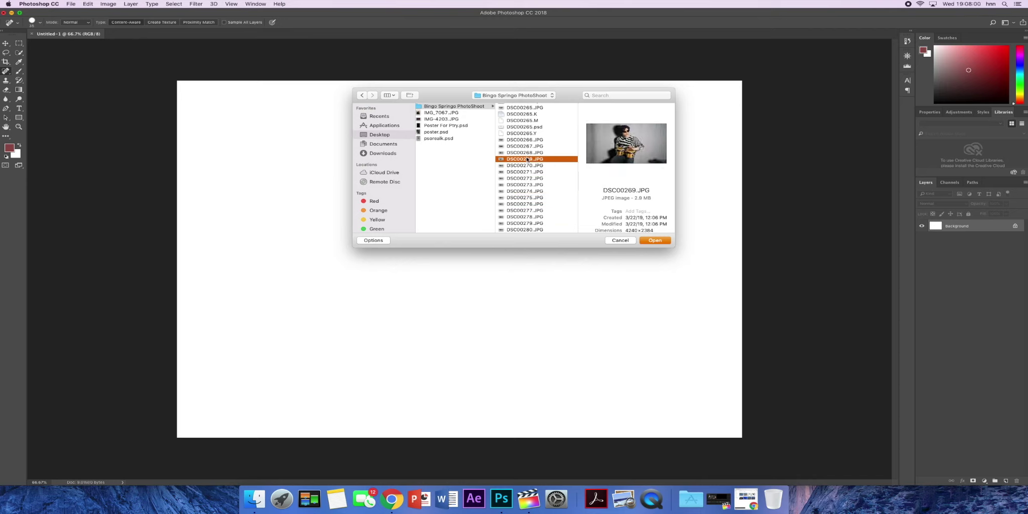
key("Up")
key("Up")
key("Up")
key("Up")
key("Up")
key("Up")
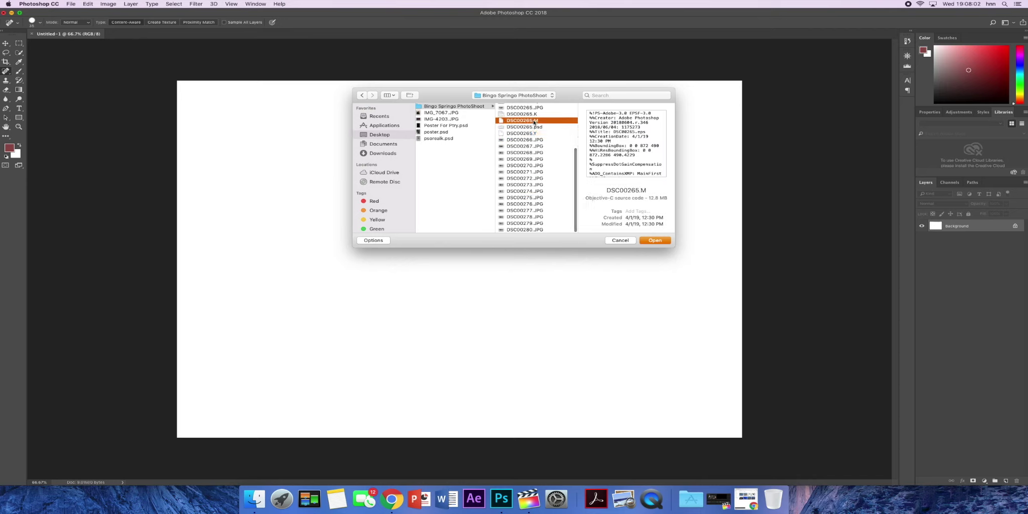
scroll(532, 147, "up", 3)
left_click(533, 139)
left_click(533, 120)
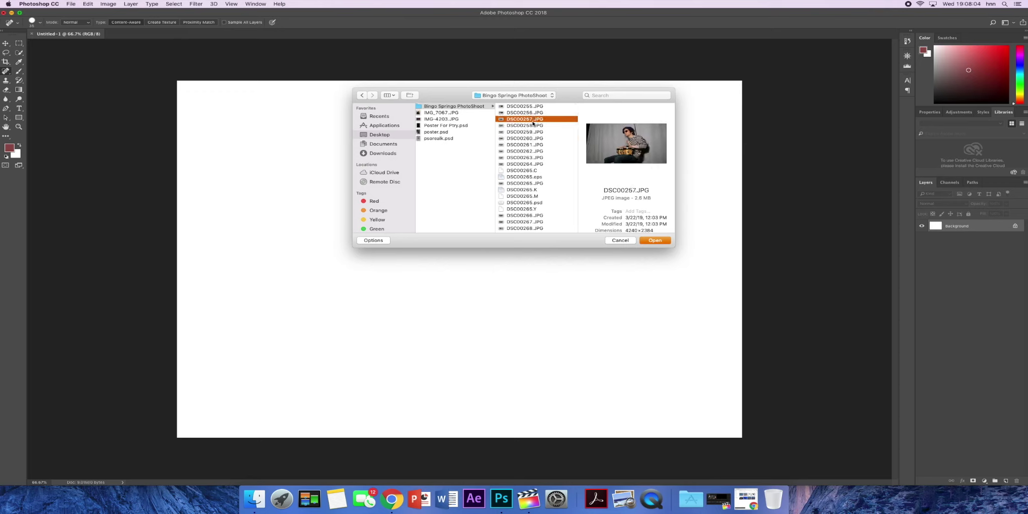
left_click(534, 132)
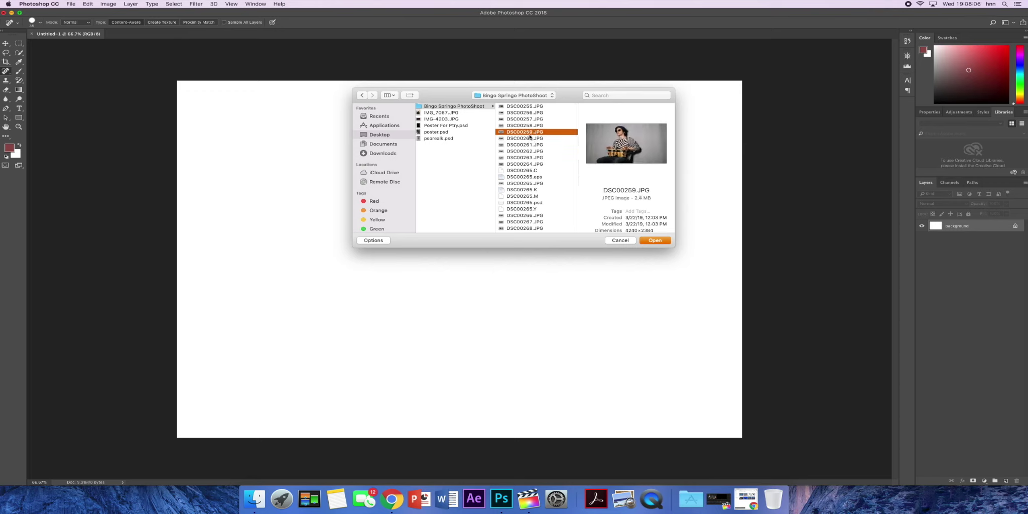
Step: Open the photo DSC00260.JPG and close the blank Untitled-1 document
left_click(532, 138)
left_click(660, 244)
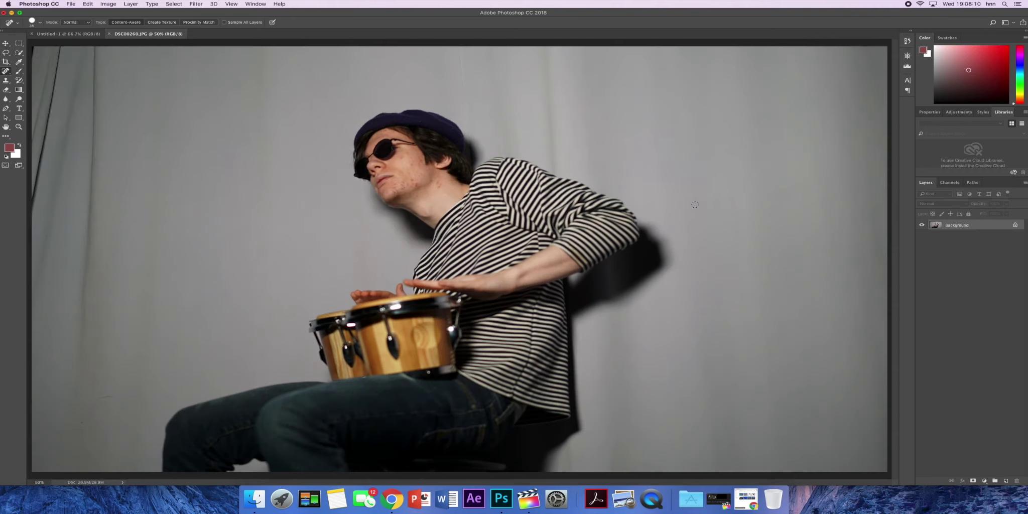
key("super+minus")
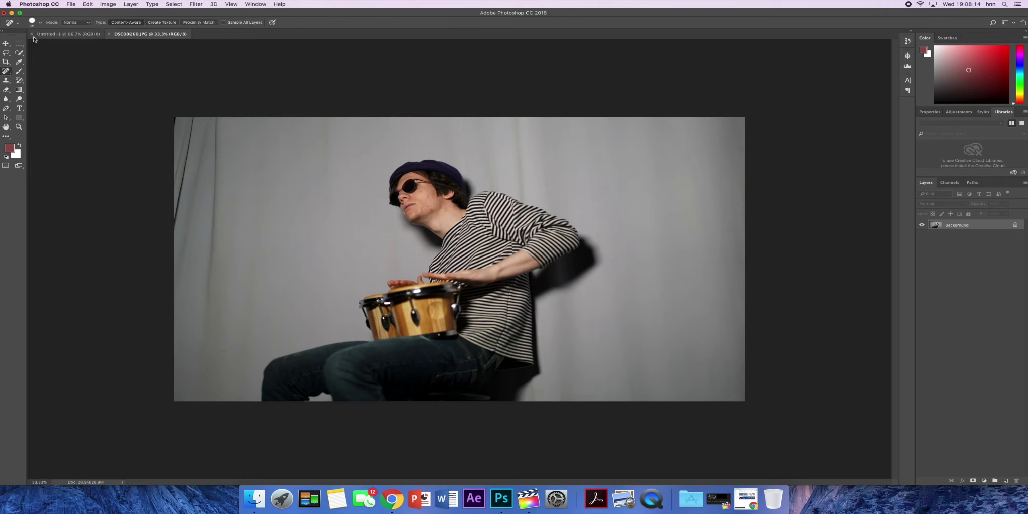
left_click(31, 34)
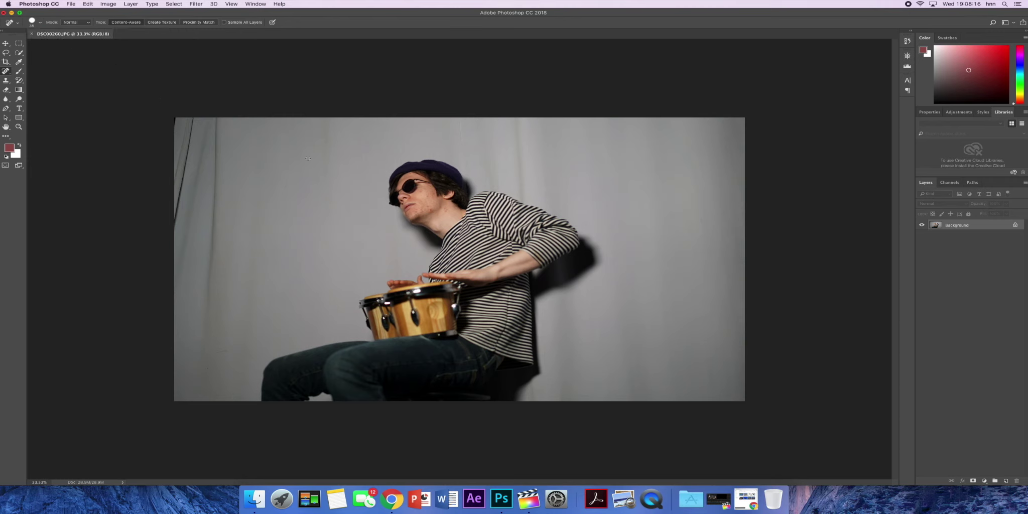
Step: Try a Magic Wand selection on the man's hair and clear it
left_click(19, 52)
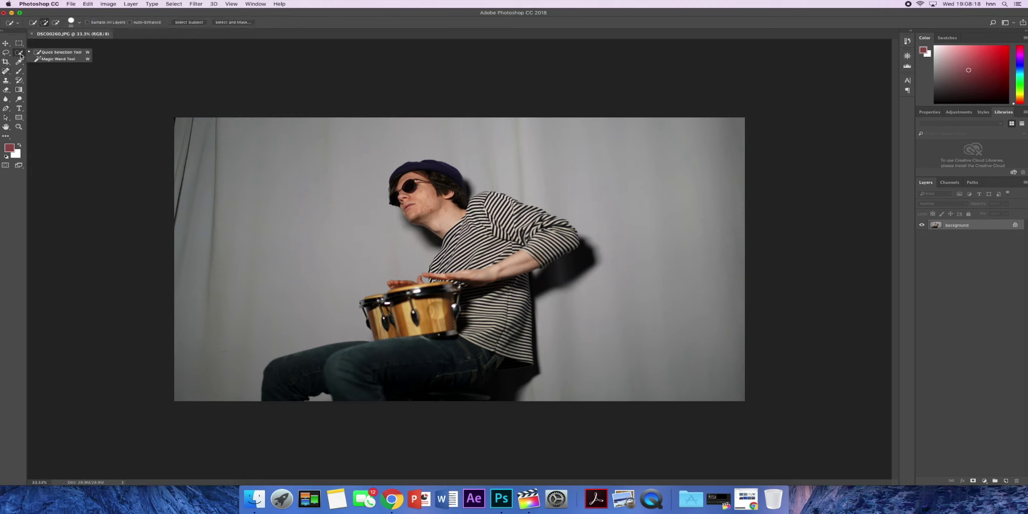
left_click(56, 60)
left_click(454, 192)
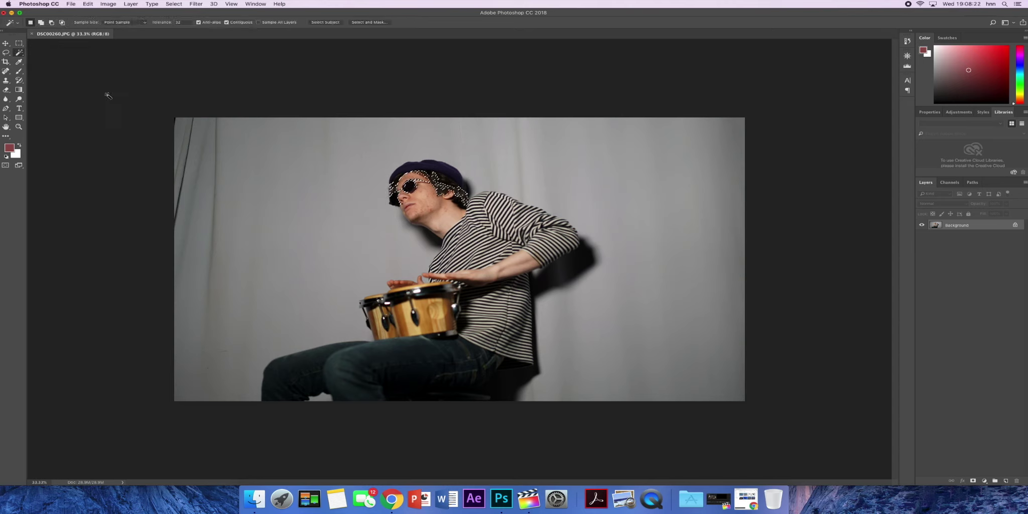
key("super+d")
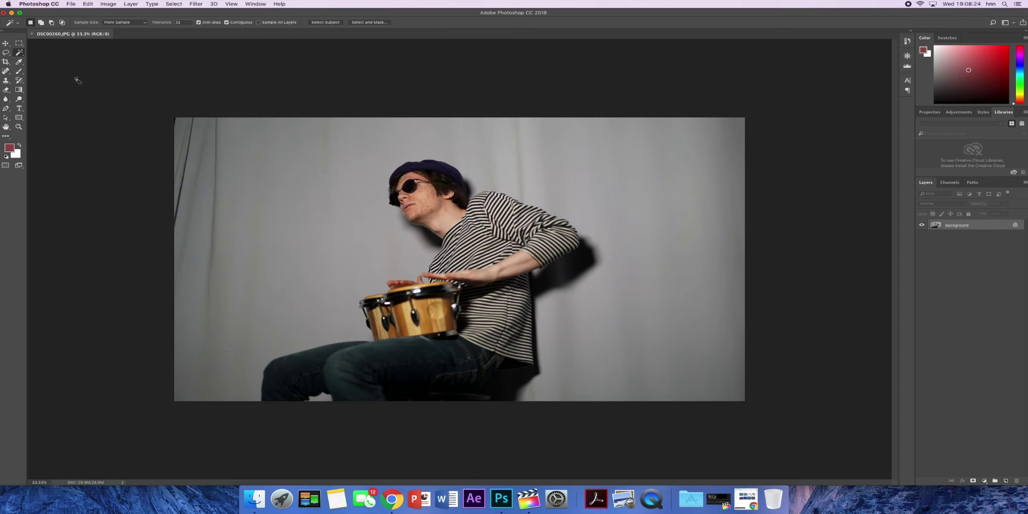
Step: Select the man and his bongos with the Quick Selection tool and mask out the grey backdrop
right_click(20, 53)
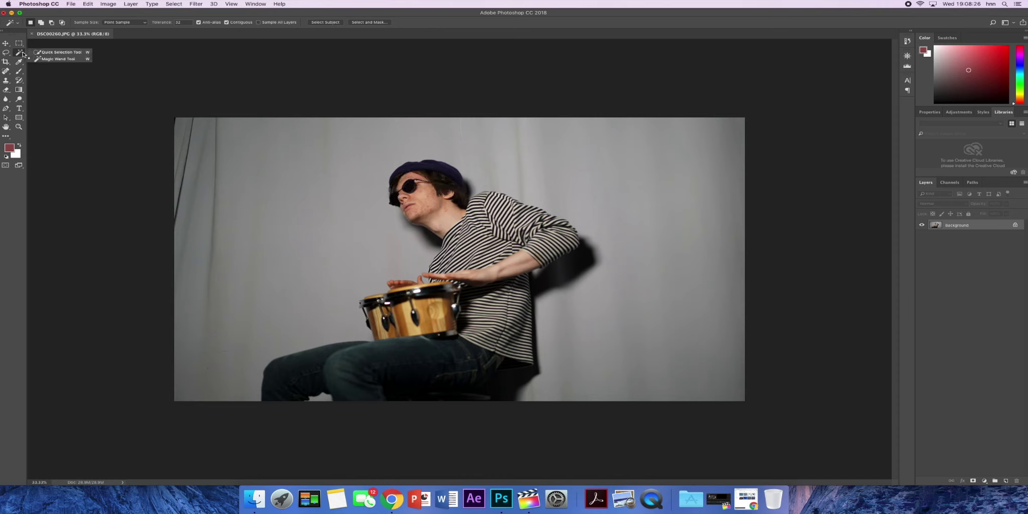
left_click(53, 51)
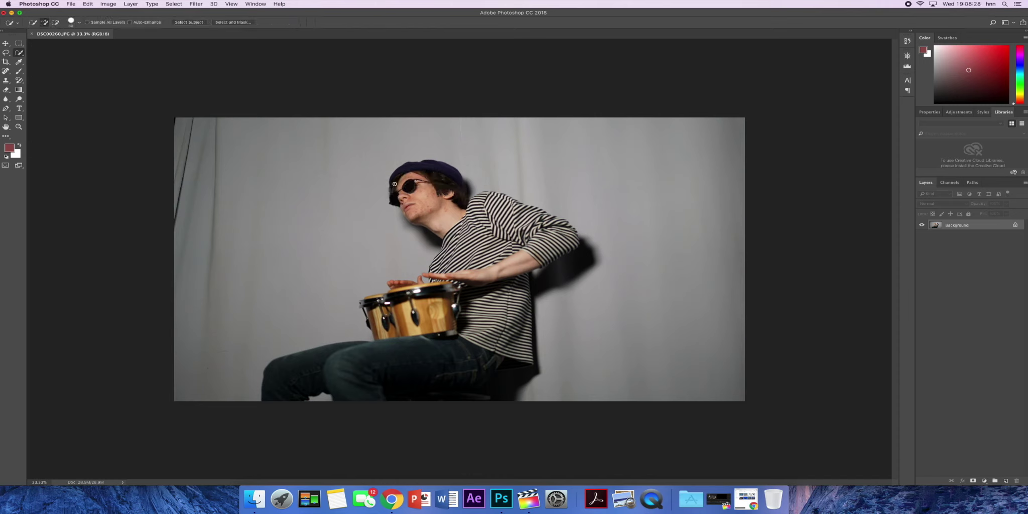
mouse_move(394, 184)
left_mouse_down()
mouse_move(458, 238)
mouse_move(470, 276)
mouse_move(436, 343)
mouse_move(349, 382)
left_mouse_up()
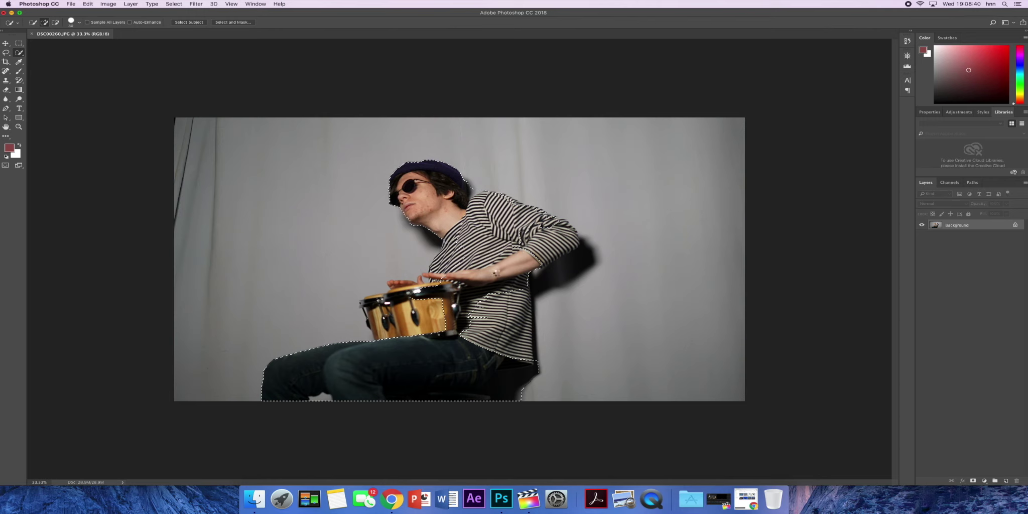
mouse_move(495, 272)
left_mouse_down()
mouse_move(578, 227)
mouse_move(563, 244)
left_mouse_up()
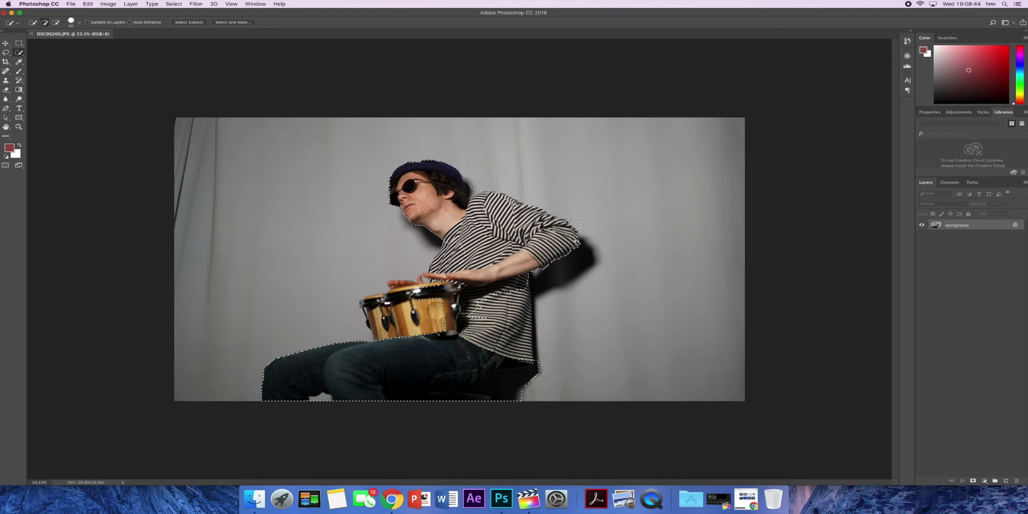
mouse_move(575, 246)
left_mouse_down()
mouse_move(524, 288)
mouse_move(517, 317)
mouse_move(501, 315)
mouse_move(509, 335)
mouse_move(493, 373)
left_mouse_up()
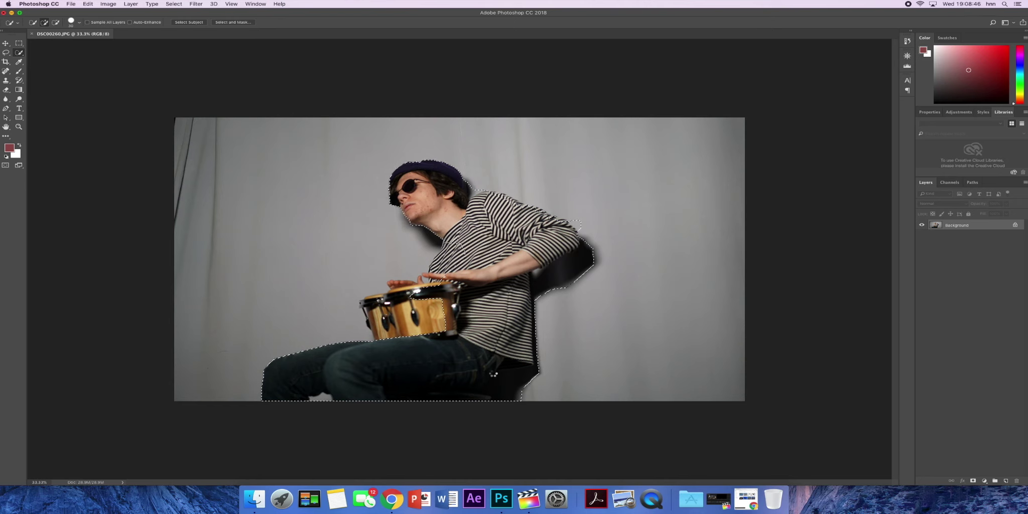
mouse_move(408, 295)
left_mouse_down()
mouse_move(381, 317)
mouse_move(444, 254)
left_mouse_up()
left_click(973, 481)
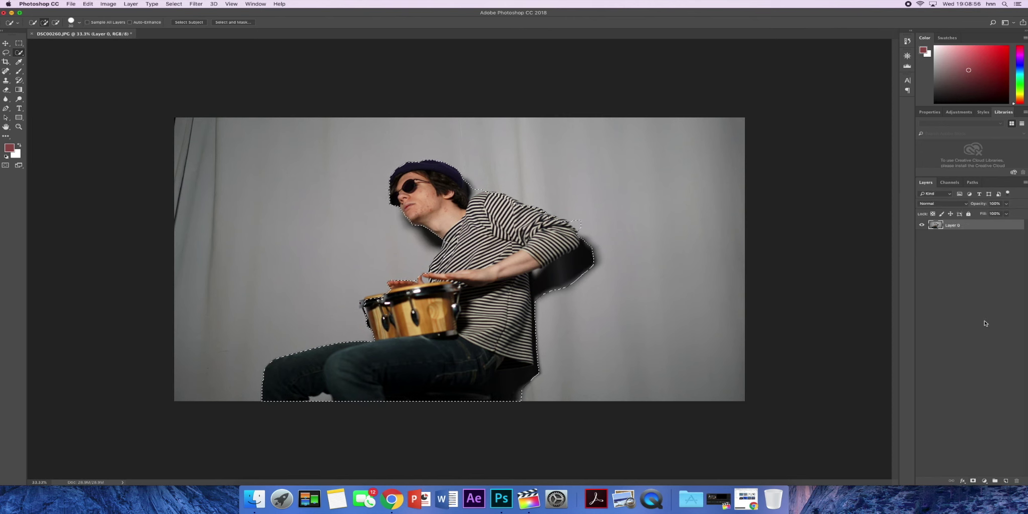
left_click(972, 481)
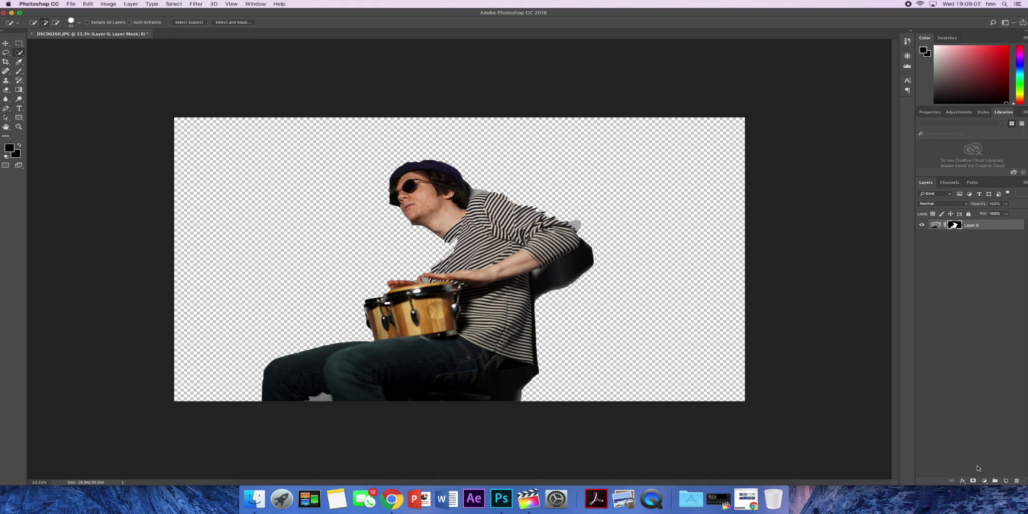
Step: Add a new layer beneath the masked photo layer and fill it with white
left_click(1005, 481)
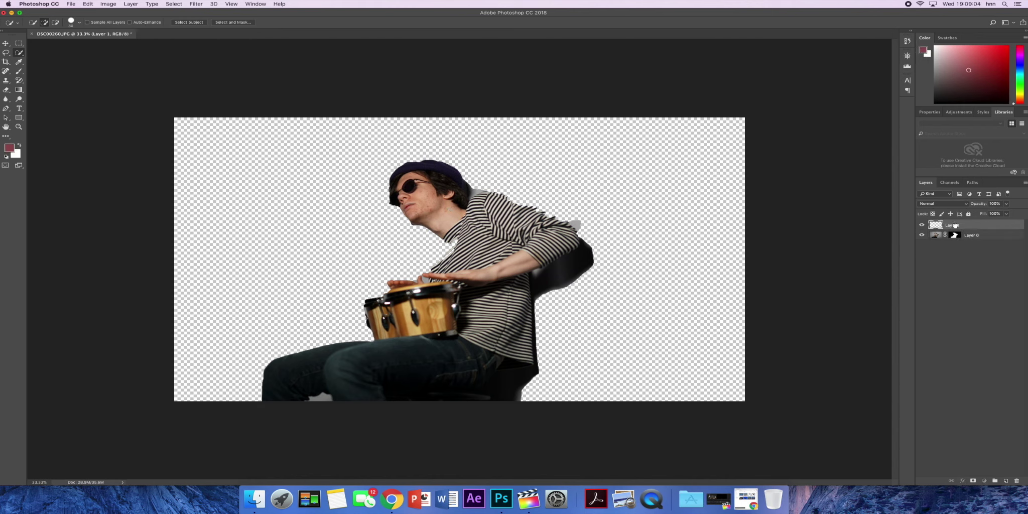
left_click_drag(954, 225, 958, 238)
right_click(960, 236)
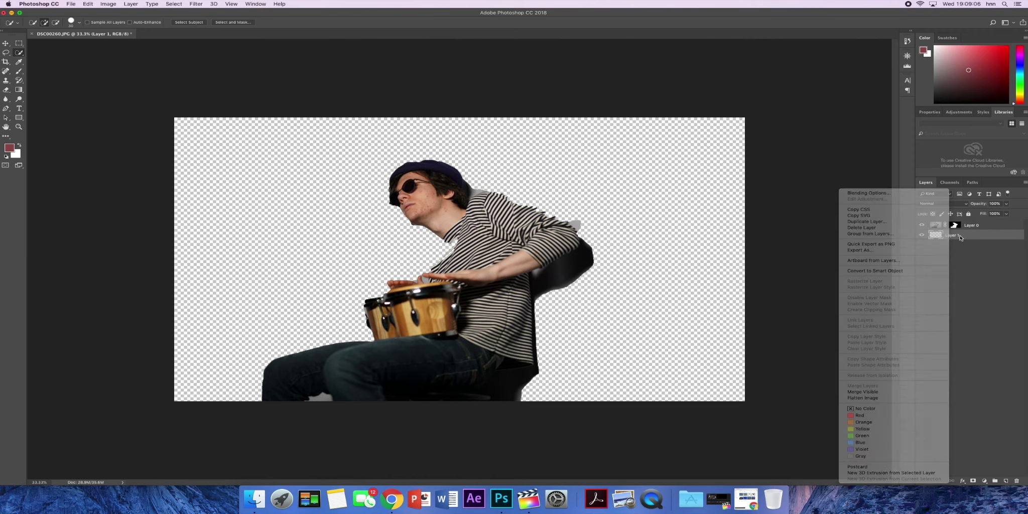
left_click(960, 237)
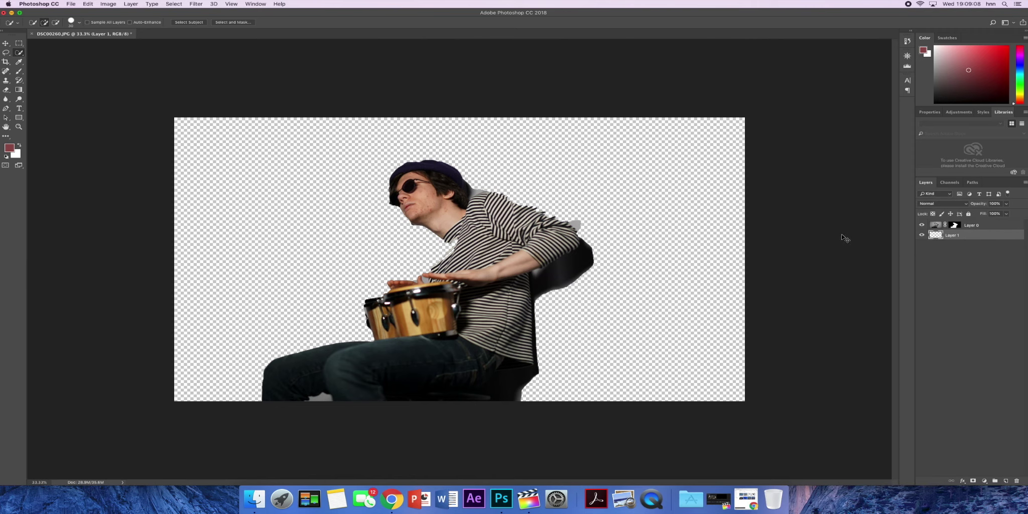
key("super+BackSpace")
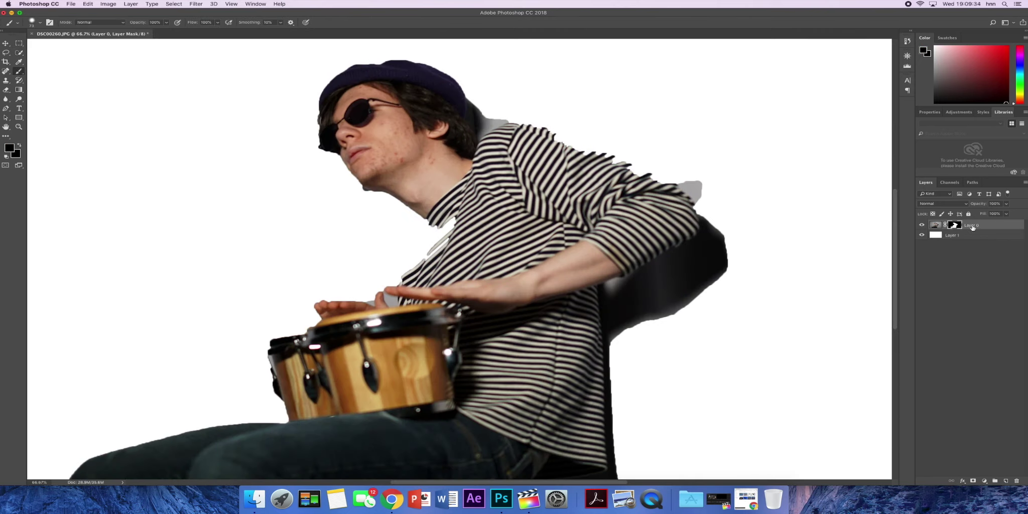
Step: Paint white on Layer 0's mask to restore missing areas along the chin, shirt front, shoulder and drum edge
mouse_move(351, 171)
left_mouse_down()
mouse_move(387, 191)
mouse_move(411, 281)
mouse_move(267, 384)
mouse_move(259, 359)
left_mouse_up()
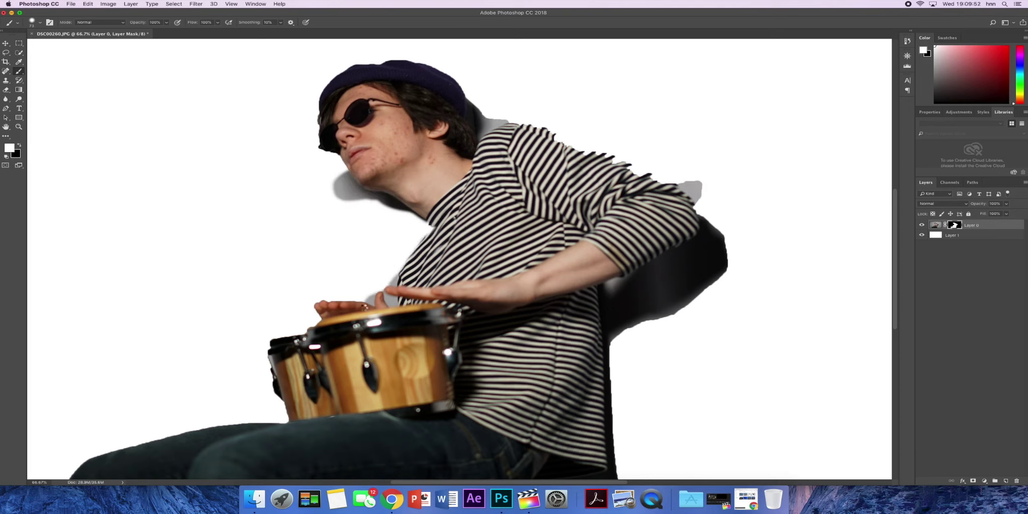
left_click_drag(341, 178, 394, 65)
key("super+z")
mouse_move(515, 125)
left_mouse_down()
mouse_move(665, 181)
mouse_move(700, 217)
left_mouse_up()
scroll(342, 344, "down", 5)
scroll(342, 345, "left", 5)
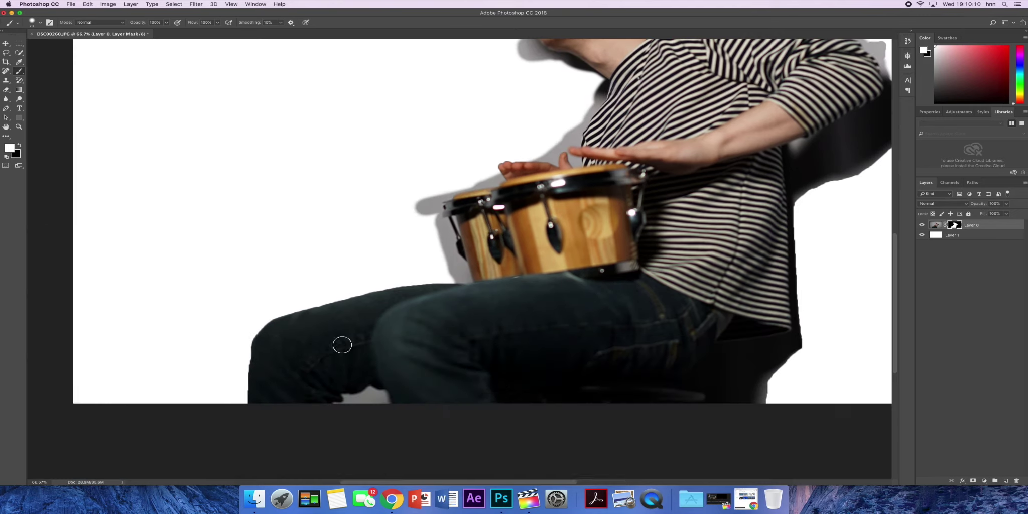
Step: Paint black on Layer 0's mask to remove the shadow beneath the chin and neck and along the shirt front
scroll(473, 222, "up", 6)
scroll(472, 222, "up", 5)
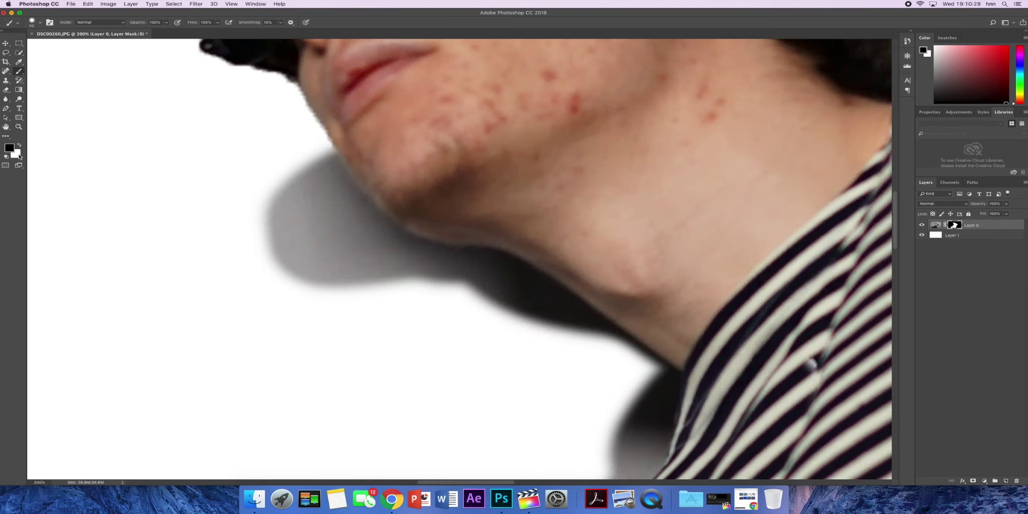
scroll(30, 187, "up", 3)
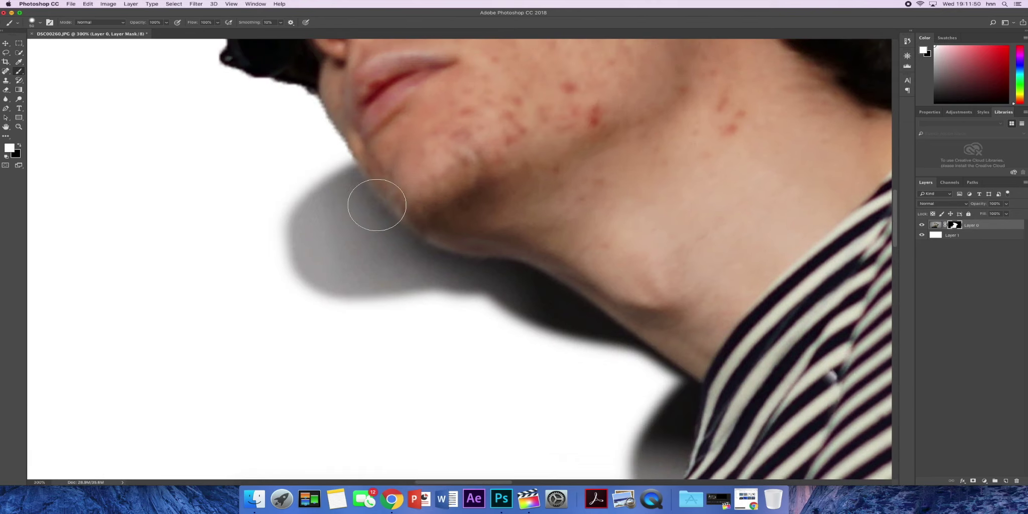
mouse_move(378, 202)
left_mouse_down()
mouse_move(422, 335)
mouse_move(339, 192)
mouse_move(446, 281)
mouse_move(458, 277)
mouse_move(674, 392)
left_mouse_up()
left_click_drag(567, 341, 494, 298)
scroll(612, 238, "down", 4)
left_click_drag(613, 239, 516, 415)
scroll(516, 415, "down", 5)
left_click_drag(676, 156, 752, 60)
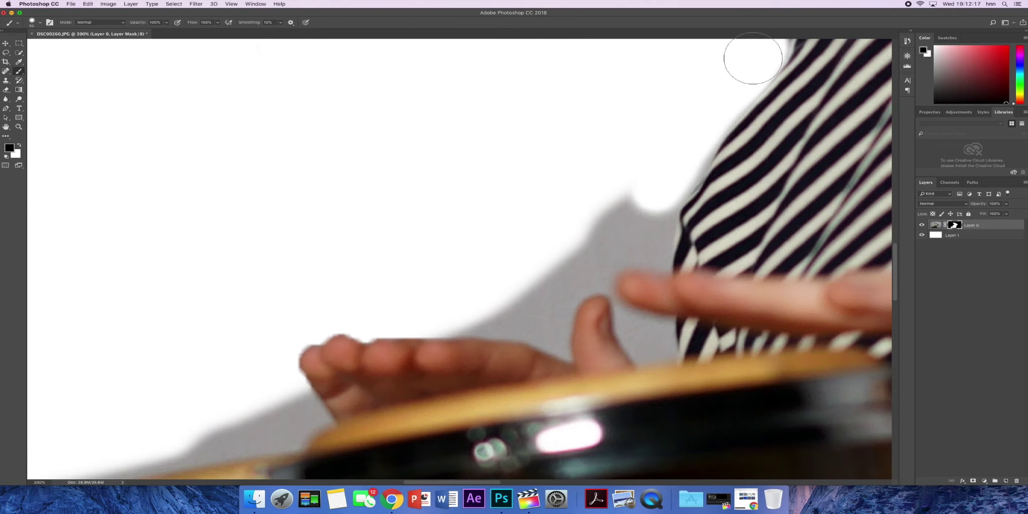
Step: Mask out the grey backdrop between the man's hands, shirt and drum with a progressively smaller brush
left_click_drag(665, 211, 607, 226)
key("bracketleft")
key("bracketleft")
key("bracketleft")
key("bracketleft")
key("bracketleft")
mouse_move(629, 328)
left_mouse_down()
mouse_move(662, 331)
mouse_move(673, 322)
left_mouse_up()
key("bracketleft")
key("bracketleft")
key("bracketleft")
mouse_move(620, 327)
left_mouse_down()
mouse_move(609, 287)
mouse_move(661, 267)
mouse_move(710, 148)
left_mouse_up()
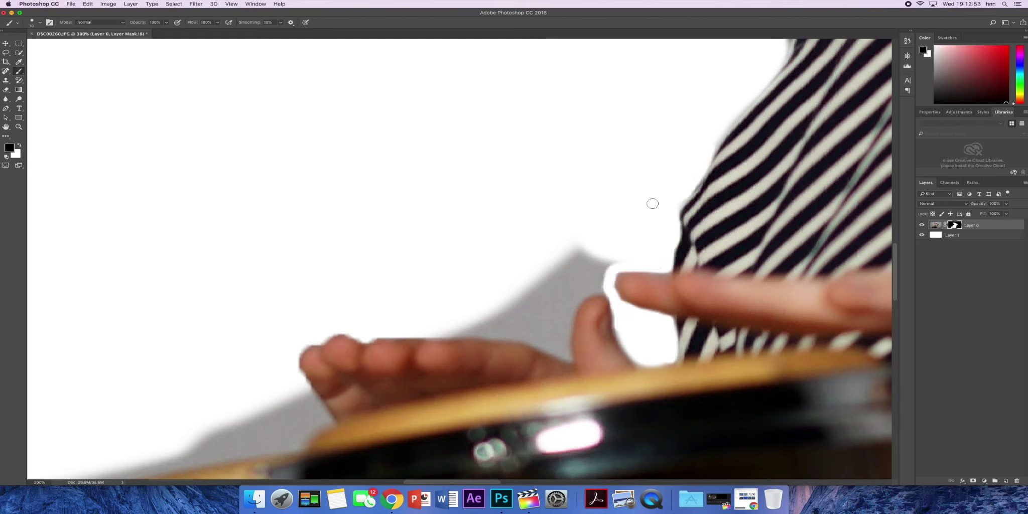
mouse_move(591, 291)
left_mouse_down()
mouse_move(527, 344)
mouse_move(557, 259)
mouse_move(602, 271)
mouse_move(490, 329)
mouse_move(482, 314)
left_mouse_up()
Step: Mask out the grey backdrop around the far hand's fingertips and along the top rim of the small drum
scroll(552, 301, "left", 10)
scroll(552, 301, "down", 5)
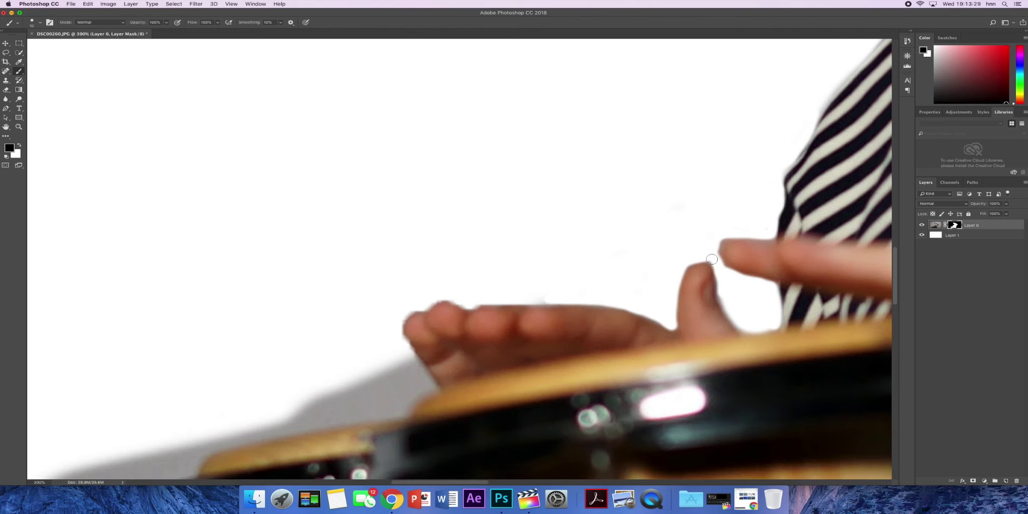
left_click_drag(578, 286, 568, 281)
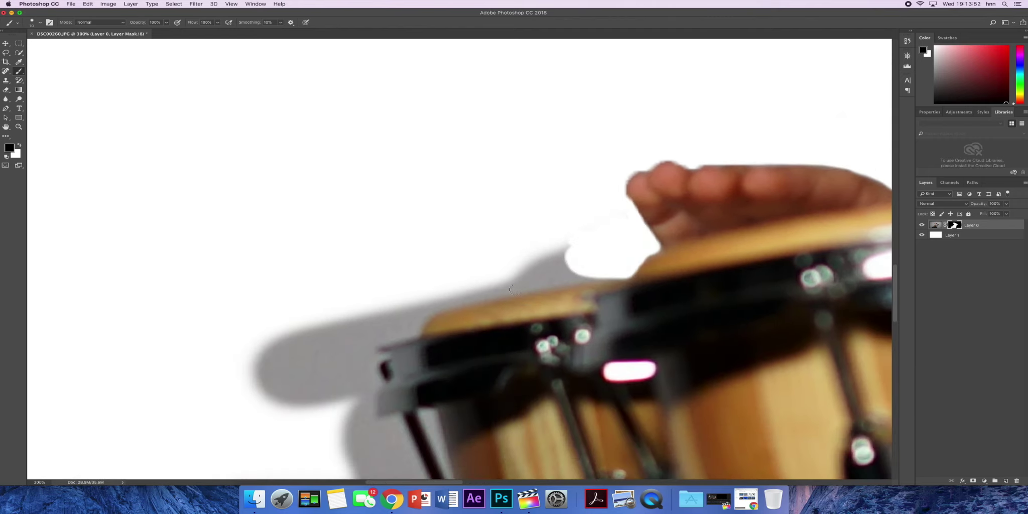
mouse_move(510, 289)
left_mouse_down()
mouse_move(482, 278)
mouse_move(381, 294)
left_mouse_up()
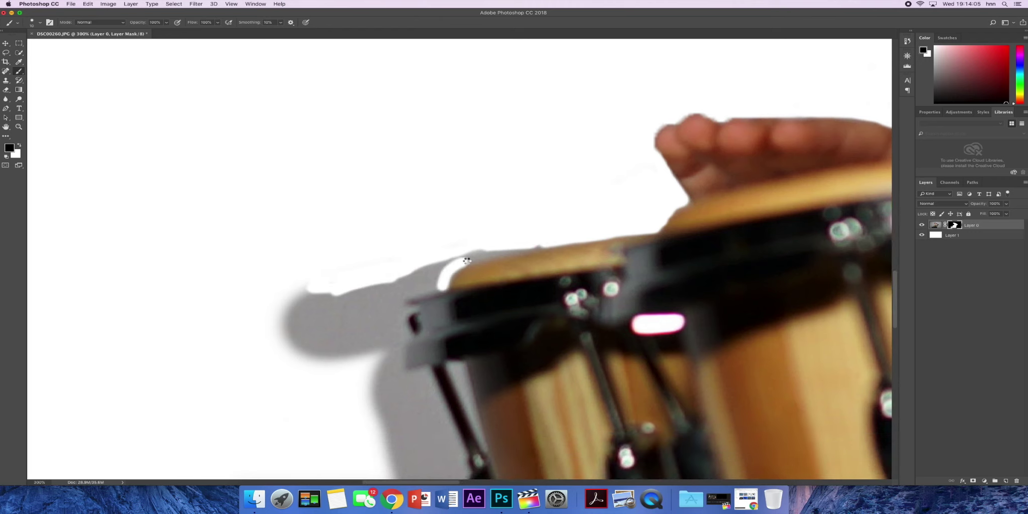
mouse_move(562, 241)
left_mouse_down()
mouse_move(505, 251)
mouse_move(401, 301)
mouse_move(392, 316)
mouse_move(461, 458)
left_mouse_up()
Step: Trace the small drum's outer side on the mask, down to the thigh, to separate it from the backdrop
scroll(460, 402, "down", 5)
left_click_drag(447, 276, 458, 336)
scroll(458, 336, "down", 5)
mouse_move(443, 177)
left_mouse_down()
mouse_move(503, 308)
mouse_move(424, 323)
left_mouse_up()
Step: Mask out the remaining grey strip beside the small drum with a larger brush
key("]")
key("]")
key("]")
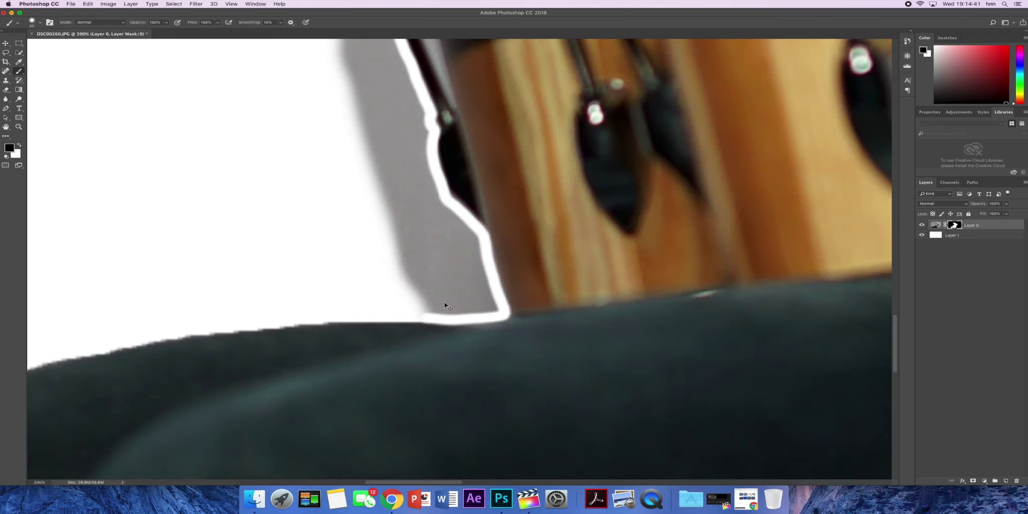
key("super+minus")
key("super+minus")
mouse_move(400, 241)
left_mouse_down()
mouse_move(408, 216)
mouse_move(442, 216)
mouse_move(428, 255)
mouse_move(467, 341)
mouse_move(430, 265)
left_mouse_up()
Step: Mask out the grey patch between the legs at the photo's lower edge, using a smaller brush for the edges
scroll(381, 293, "down", 5)
scroll(380, 293, "left", 5)
left_click_drag(467, 347, 494, 344)
key("[")
key("[")
key("[")
mouse_move(436, 343)
left_mouse_down()
mouse_move(494, 343)
mouse_move(489, 318)
mouse_move(449, 337)
mouse_move(506, 332)
mouse_move(484, 335)
left_mouse_up()
Step: Enlarge the brush and mask out the dark shadow along the back of the striped shirt
key("]")
key("]")
scroll(519, 348, "right", 10)
scroll(518, 348, "up", 1)
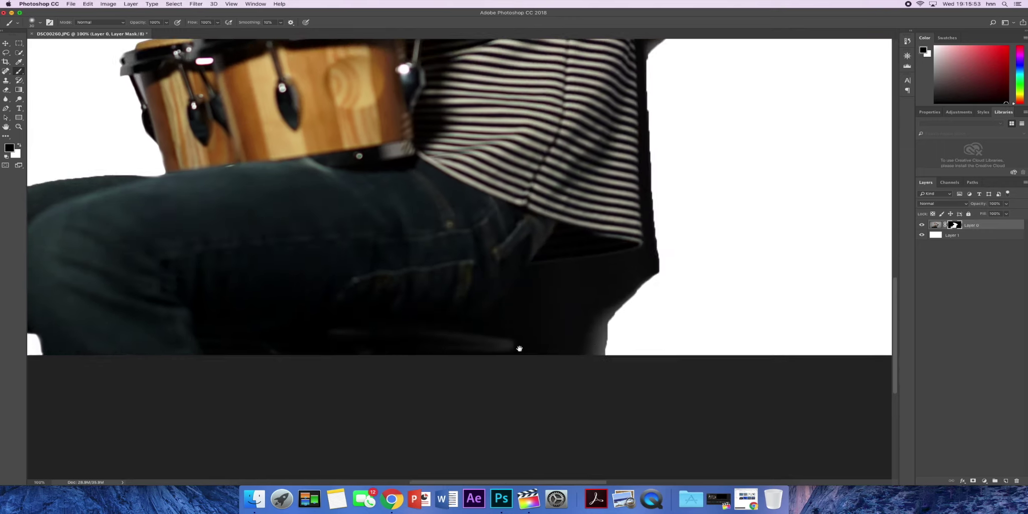
left_click_drag(586, 211, 587, 350)
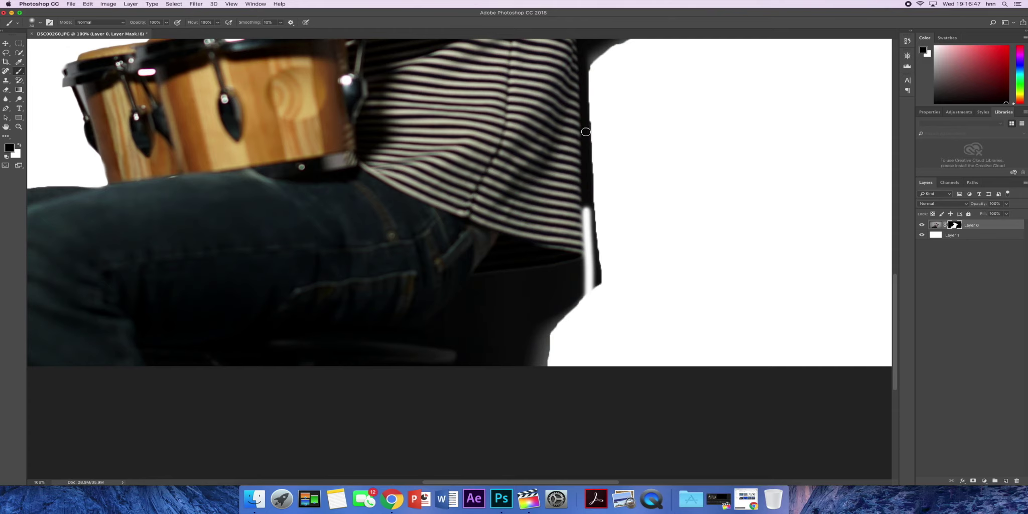
left_click_drag(585, 132, 593, 288)
left_click_drag(598, 287, 591, 125)
mouse_move(587, 207)
left_mouse_down()
mouse_move(586, 116)
mouse_move(583, 294)
left_mouse_up()
Step: Mask out the leftover backdrop under the forearm, around the elbow and along the shoulder
scroll(587, 118, "up", 8)
mouse_move(619, 141)
left_mouse_down()
mouse_move(656, 101)
mouse_move(753, 56)
left_mouse_up()
scroll(703, 100, "up", 7)
scroll(703, 100, "right", 4)
mouse_move(646, 171)
left_mouse_down()
mouse_move(641, 206)
mouse_move(634, 132)
mouse_move(577, 105)
left_mouse_up()
scroll(577, 105, "up", 5)
scroll(577, 105, "left", 2)
mouse_move(341, 100)
left_mouse_down()
mouse_move(344, 140)
mouse_move(427, 133)
mouse_move(608, 206)
left_mouse_up()
Step: Trace the edge beneath the shirt hem and behind the seat on the mask, down to the stool
scroll(608, 206, "down", 10)
scroll(607, 206, "right", 2)
left_click_drag(509, 341, 322, 419)
left_click_drag(321, 419, 359, 445)
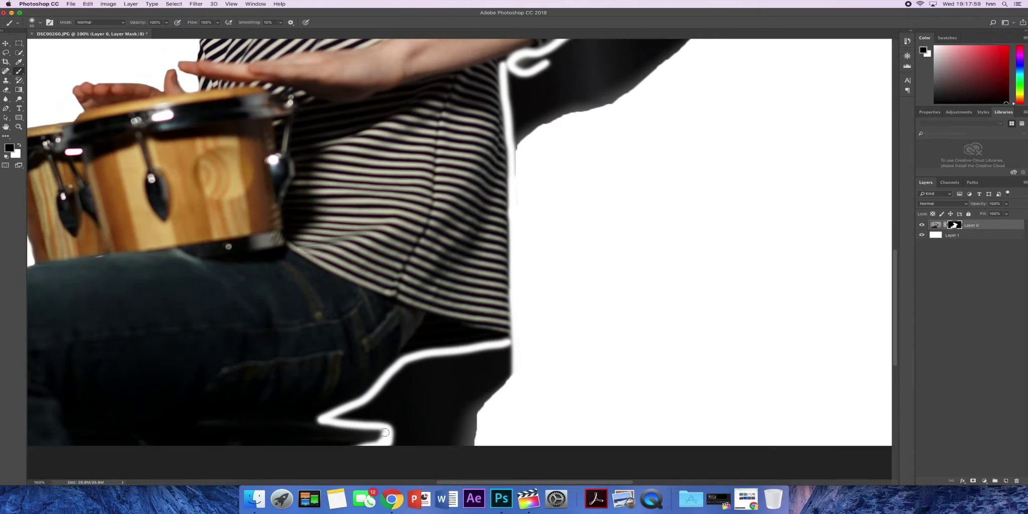
Step: Mask out the dark area behind the seat with an enlarged brush, undoing the last stroke
key("bracketright")
key("bracketright")
key("bracketright")
left_click_drag(450, 424, 352, 416)
left_click(40, 23)
left_click_drag(42, 64, 112, 64)
left_click_drag(471, 441, 507, 354)
mouse_move(506, 354)
left_mouse_down()
mouse_move(482, 355)
mouse_move(348, 419)
mouse_move(374, 436)
mouse_move(456, 408)
left_mouse_up()
key("super+z")
Step: Reduce the brush size and mask out more of the dark area beside the stool
key("bracketleft")
key("bracketleft")
key("bracketleft")
left_click(40, 23)
left_click_drag(113, 83, 50, 83)
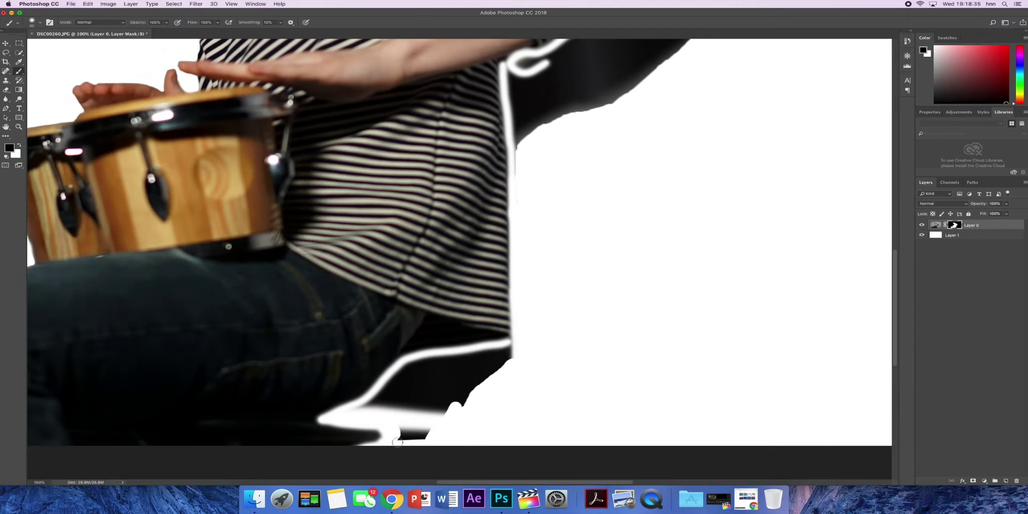
mouse_move(421, 437)
left_mouse_down()
mouse_move(351, 401)
mouse_move(512, 346)
mouse_move(436, 370)
mouse_move(482, 378)
mouse_move(459, 386)
left_mouse_up()
Step: Mask out the remaining shadow behind the arm and the back of the head, finishing with the whole image in view
scroll(427, 391, "up", 8)
scroll(427, 392, "right", 5)
mouse_move(385, 395)
left_mouse_down()
mouse_move(378, 280)
mouse_move(394, 255)
mouse_move(519, 194)
mouse_move(376, 263)
mouse_move(422, 320)
mouse_move(405, 320)
mouse_move(521, 210)
mouse_move(465, 292)
mouse_move(546, 183)
mouse_move(532, 126)
left_mouse_up()
scroll(424, 181, "up", 5)
scroll(424, 181, "left", 3)
left_click_drag(397, 169, 304, 179)
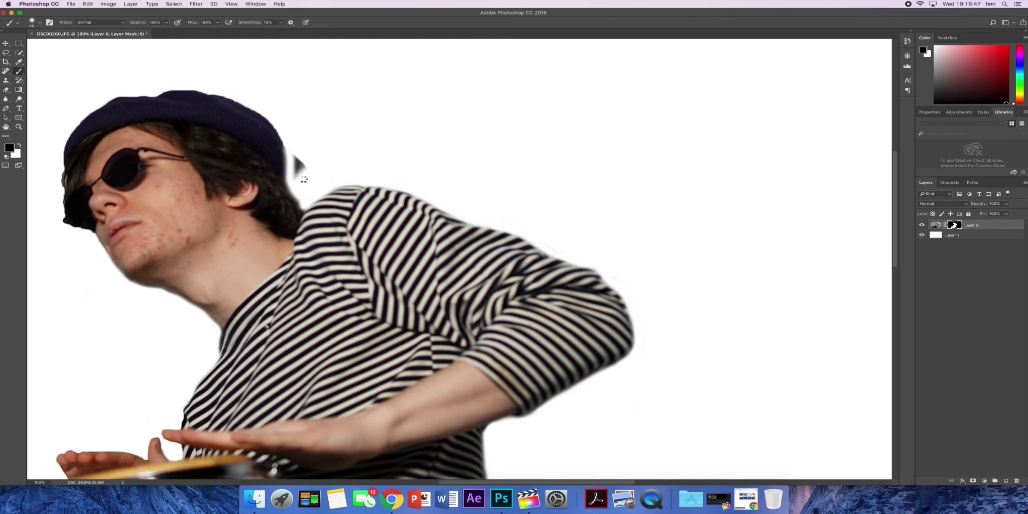
key("super+0")
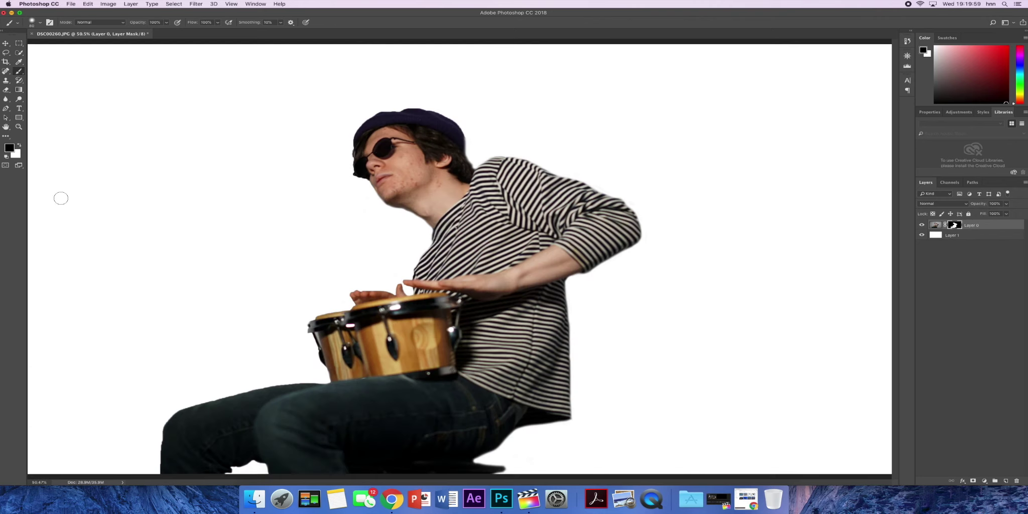
Step: Create a new gradient preset named "Suggers Cool Colorts" from the Foreground to Background gradient
left_click(19, 90)
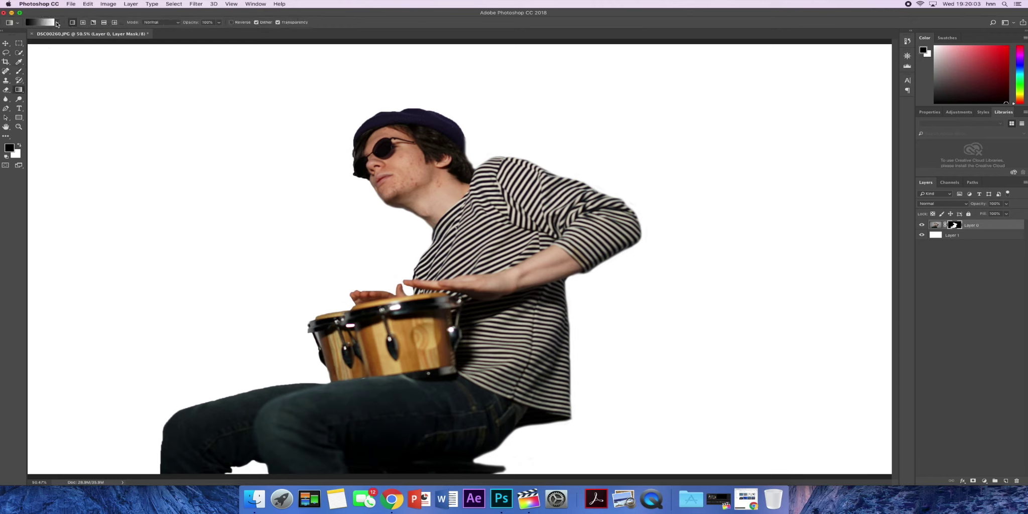
left_click(56, 24)
left_click(99, 33)
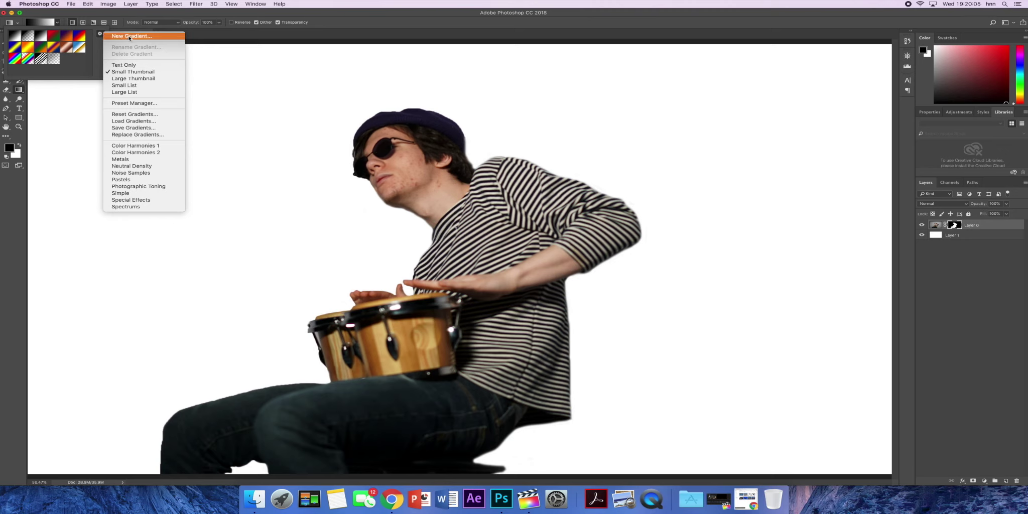
left_click(129, 36)
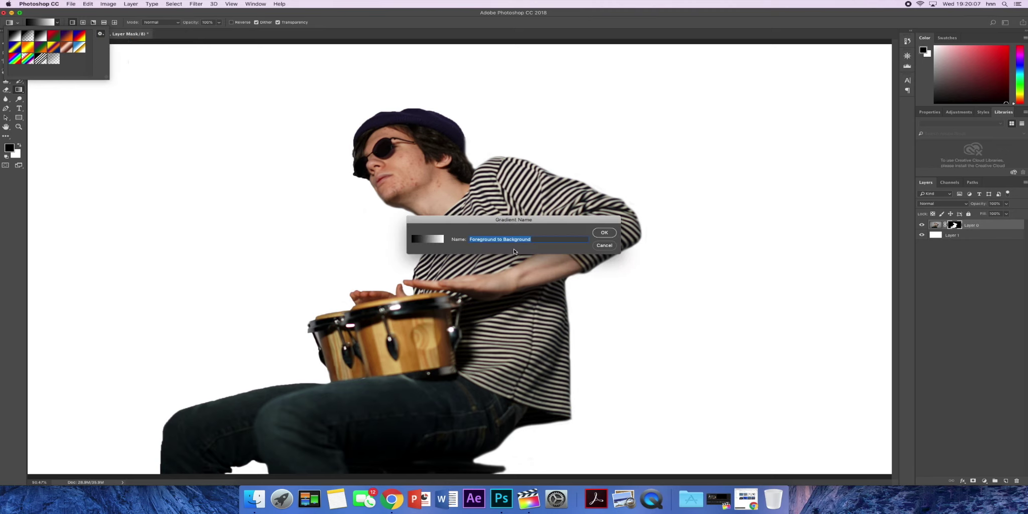
key("BackSpace")
type("Suggers Cool Colorts")
left_click(604, 232)
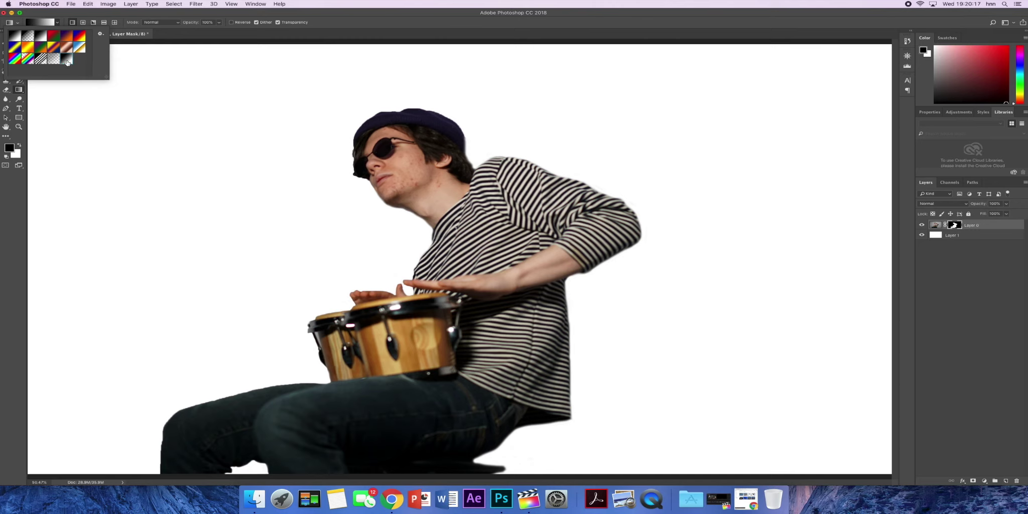
Step: Open the new gradient in the Gradient Editor, keep its type Solid, and sample mid-grey for the 0% colour stop
left_click(56, 24)
left_click(40, 22)
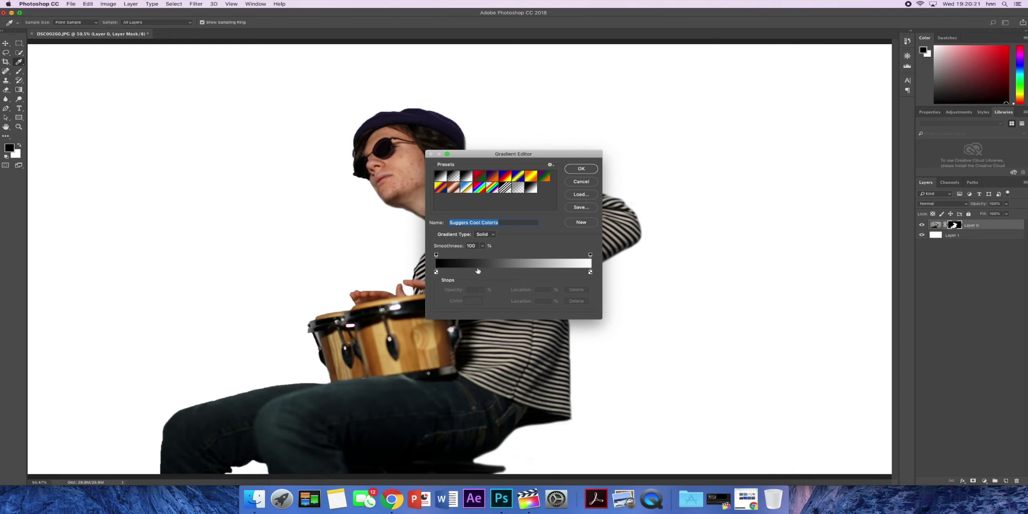
mouse_move(436, 271)
left_mouse_down()
mouse_move(474, 272)
mouse_move(385, 281)
mouse_move(465, 274)
mouse_move(417, 277)
left_mouse_up()
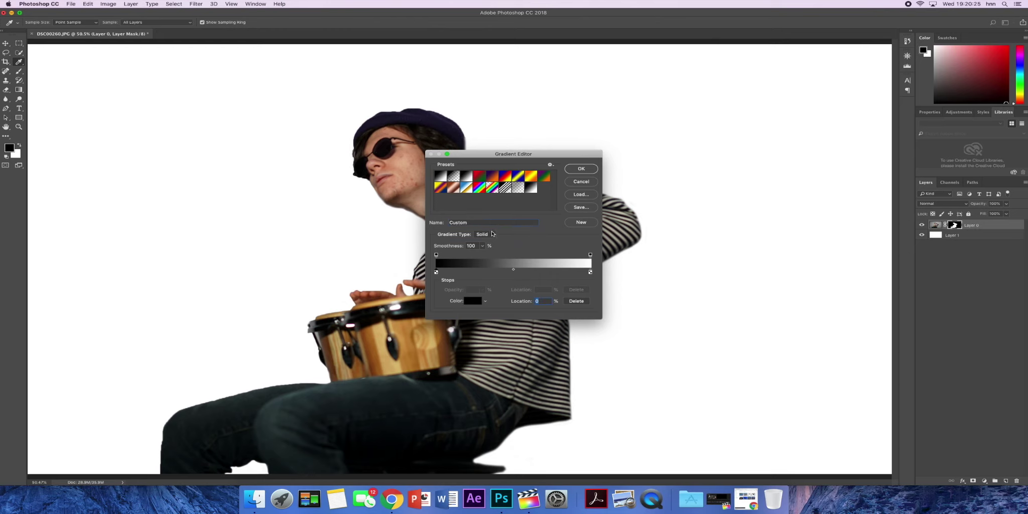
left_click(490, 236)
left_click(484, 235)
left_click(513, 263)
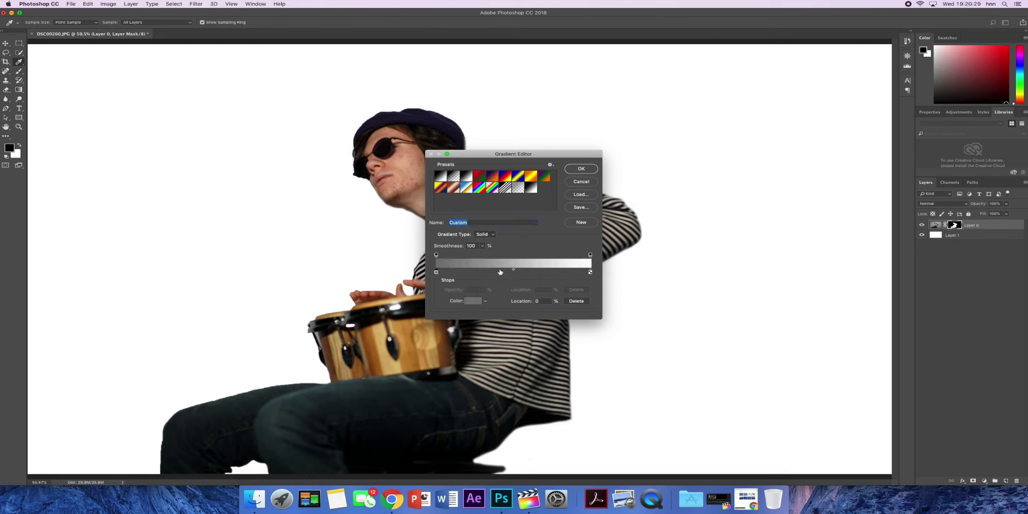
Step: Add a colour stop at the 42% location of the gradient and colour it bright green
mouse_move(436, 272)
left_mouse_down()
mouse_move(495, 274)
mouse_move(422, 276)
mouse_move(435, 274)
left_mouse_up()
left_click(501, 272)
double_click(501, 273)
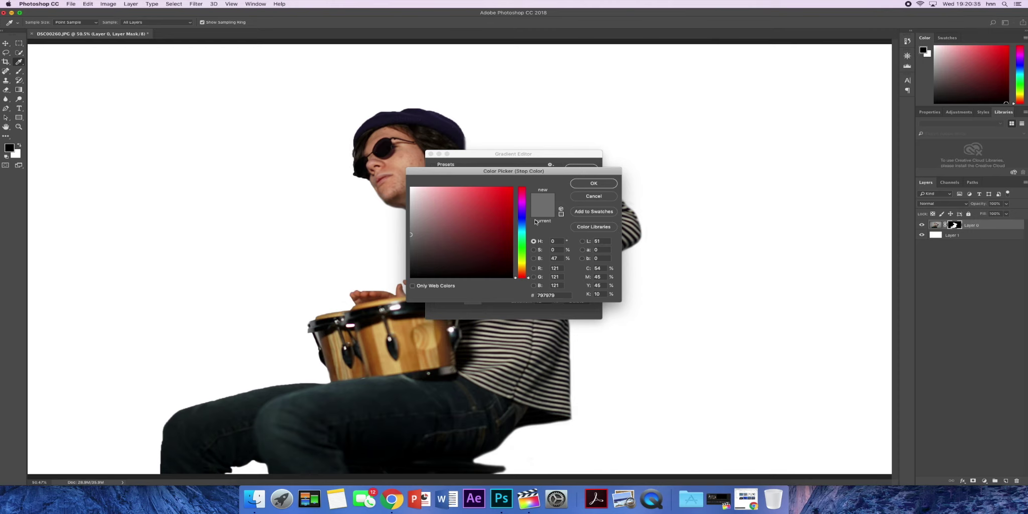
left_click_drag(480, 226, 520, 251)
left_click(561, 195)
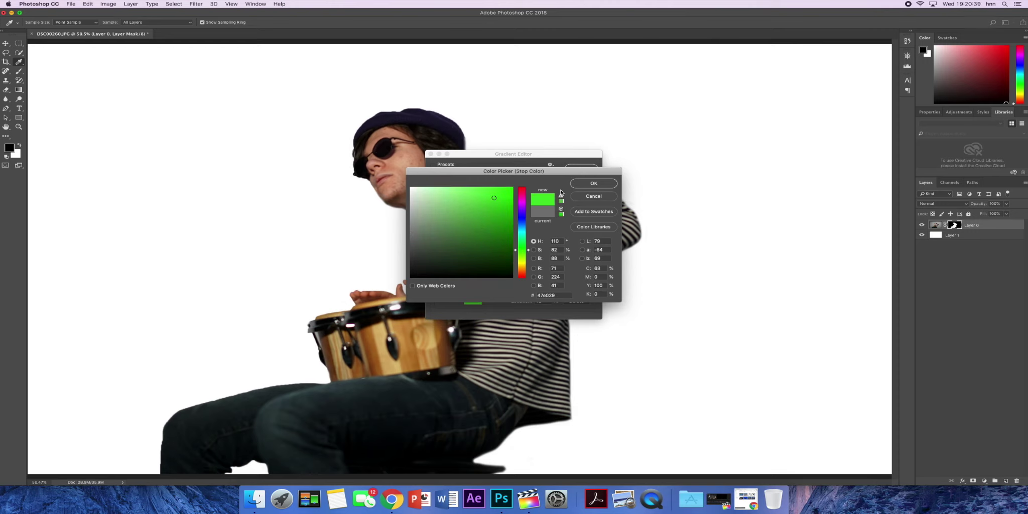
left_click(615, 184)
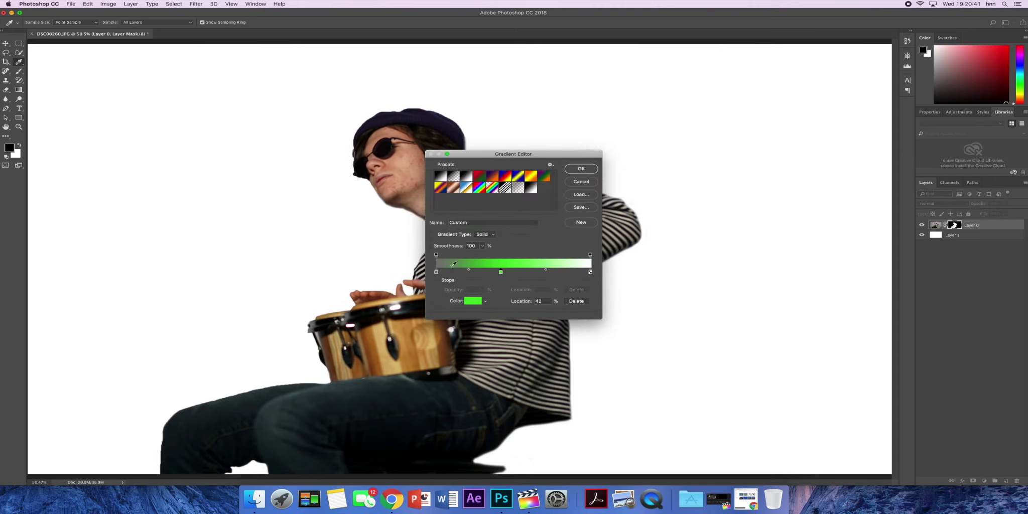
Step: Move the grey colour stop to the 17% location and recolour it white
left_click_drag(436, 272, 493, 272)
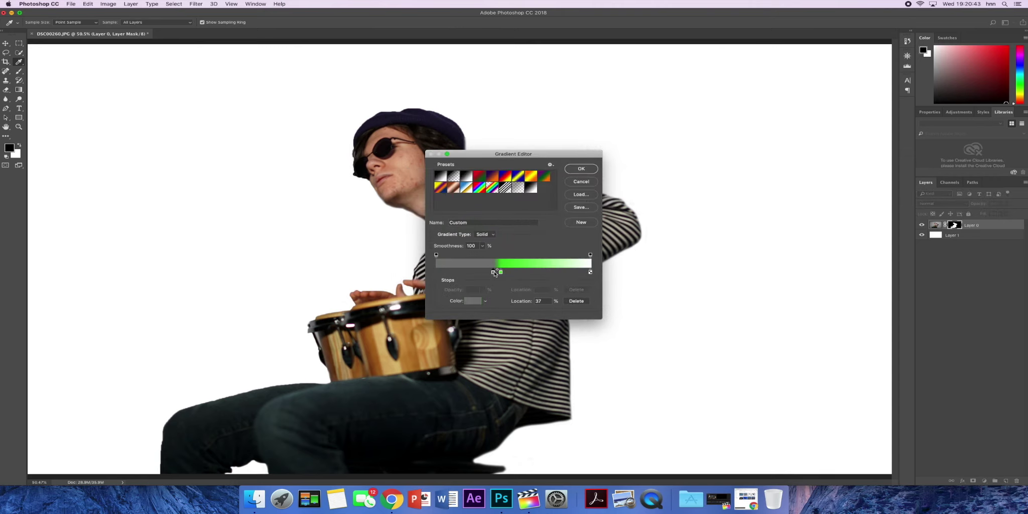
left_click(436, 256)
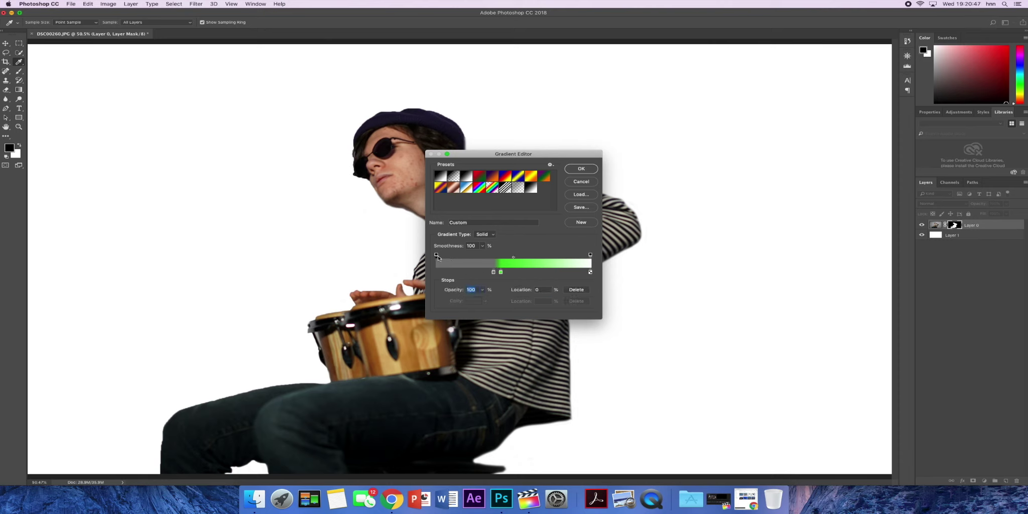
left_click_drag(472, 257, 431, 260)
left_click_drag(494, 274, 463, 274)
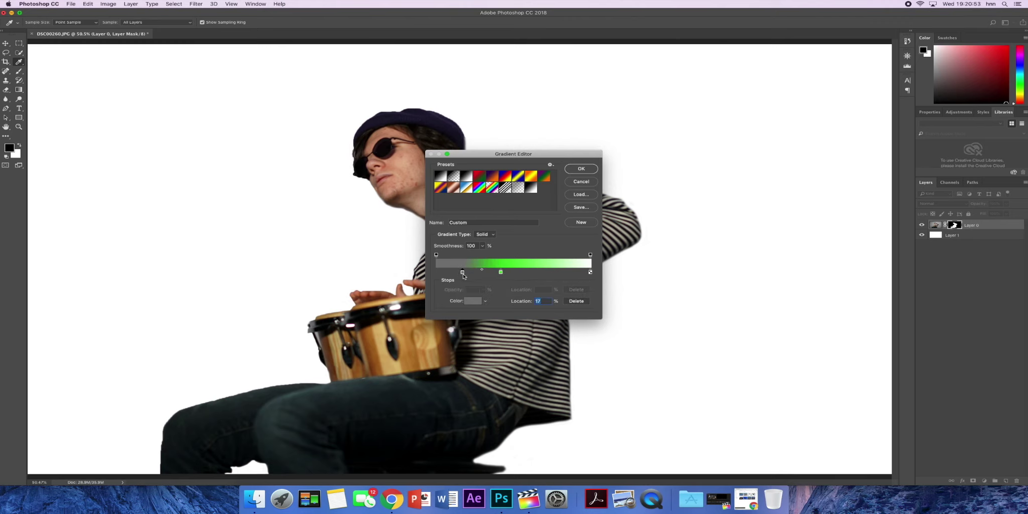
double_click(463, 272)
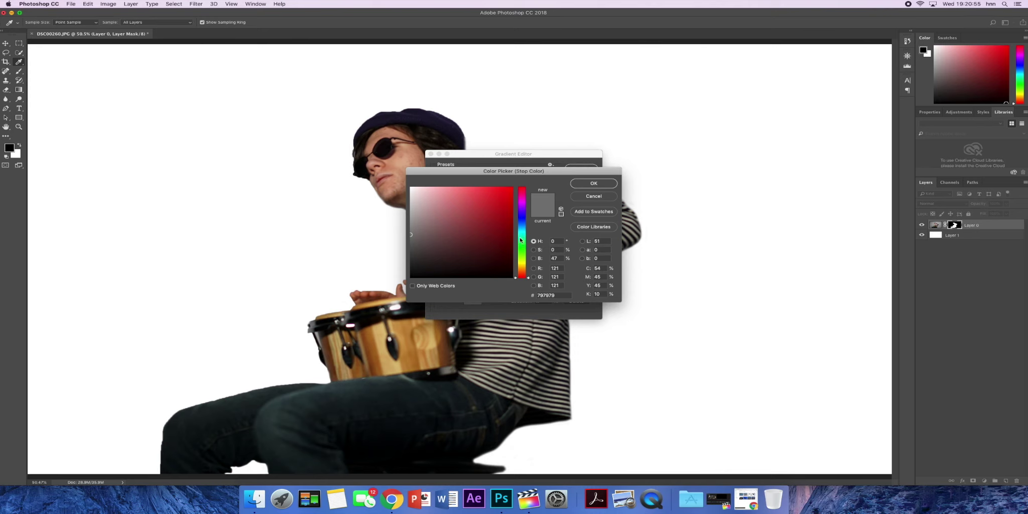
left_click_drag(522, 245, 518, 215)
left_click_drag(424, 230, 399, 184)
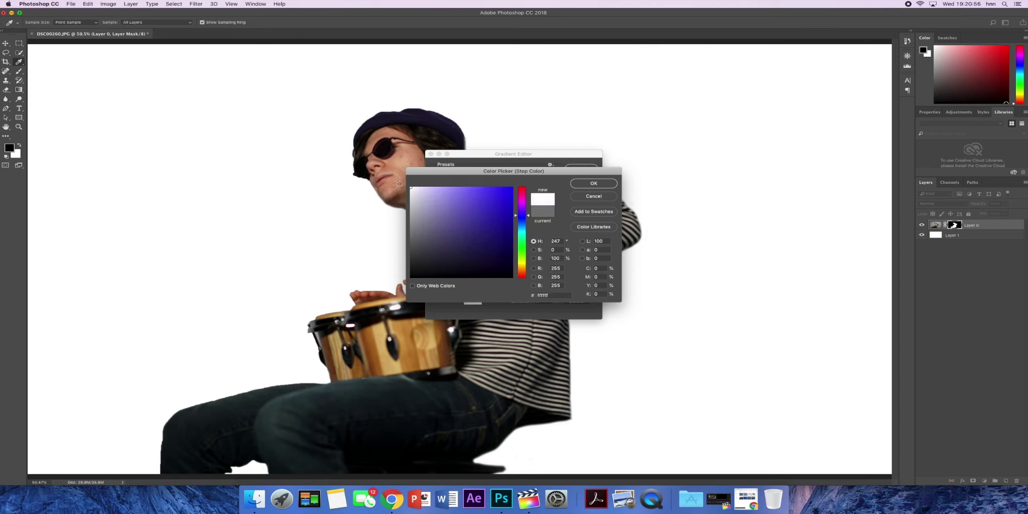
left_click(594, 184)
Step: Move the first colour stop to the 30% location and colour it light blue with hue 193
left_click_drag(463, 273, 482, 275)
double_click(482, 275)
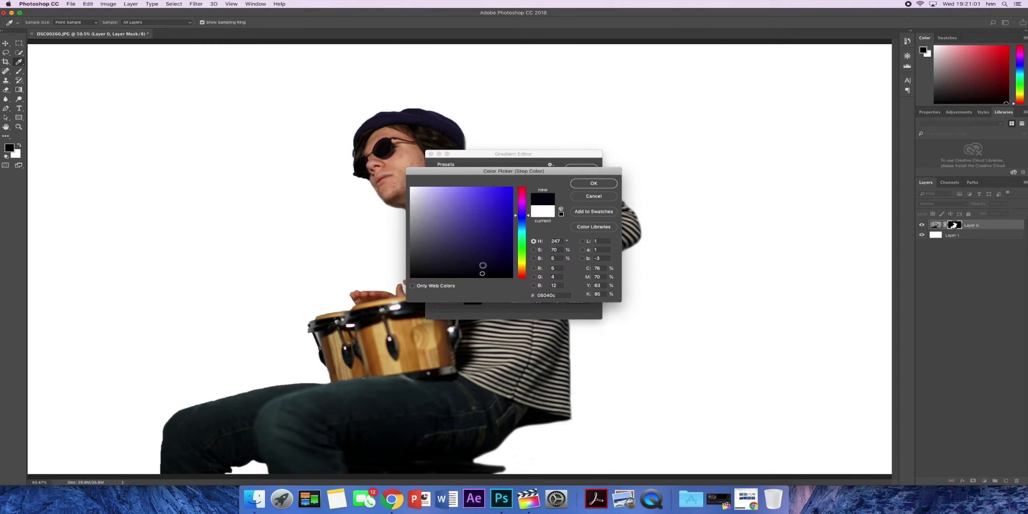
left_click_drag(469, 225, 523, 228)
left_click(497, 191)
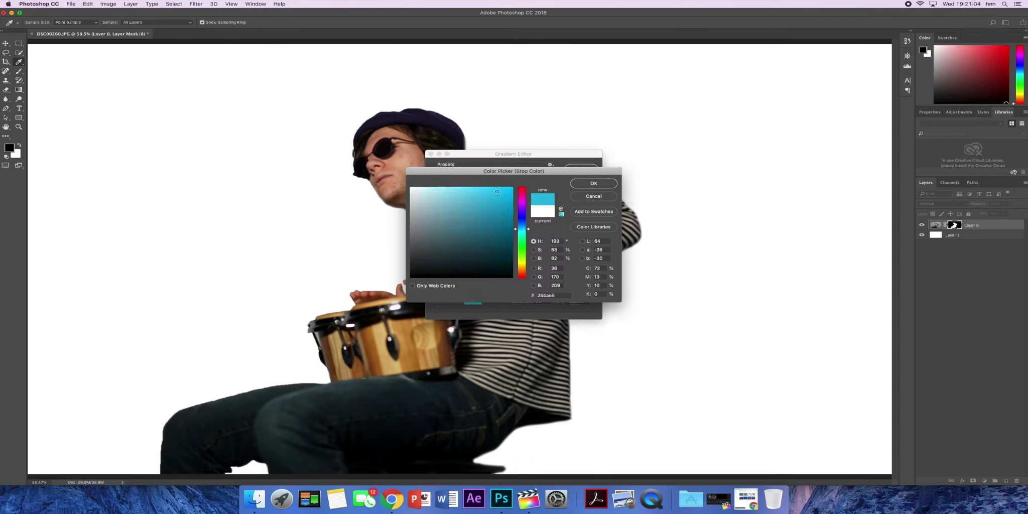
left_click(582, 185)
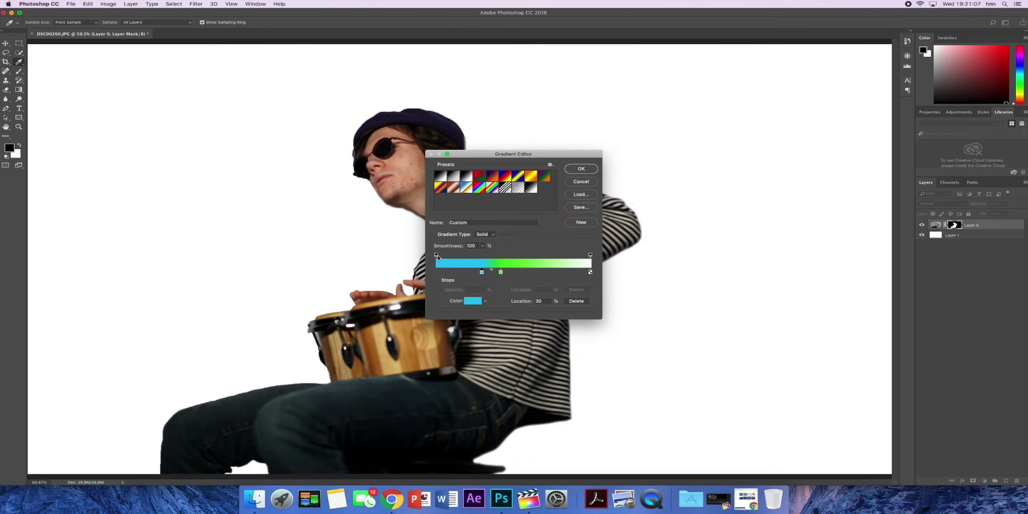
Step: Move the first opacity stop to 24% and add a near-white colour stop just before the light blue one
left_click_drag(436, 256, 474, 256)
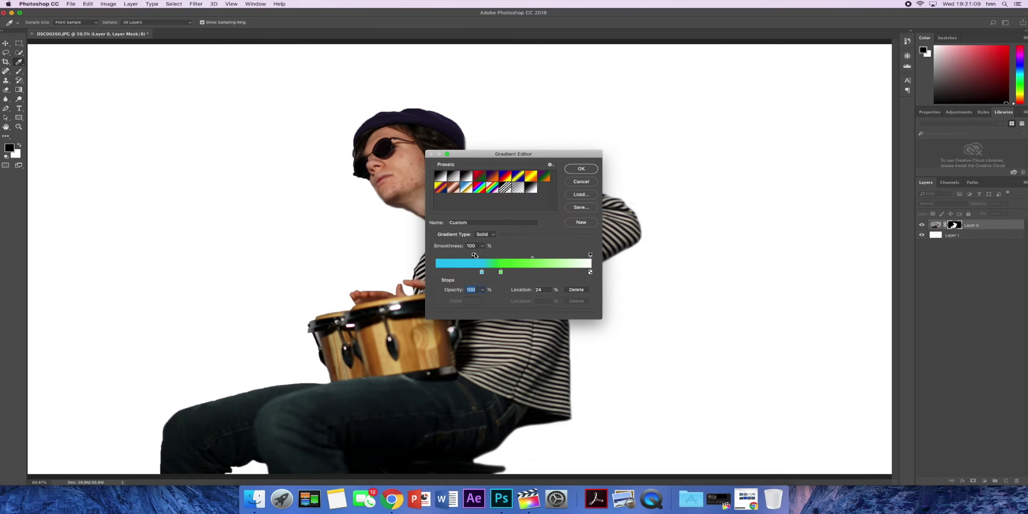
left_click(453, 272)
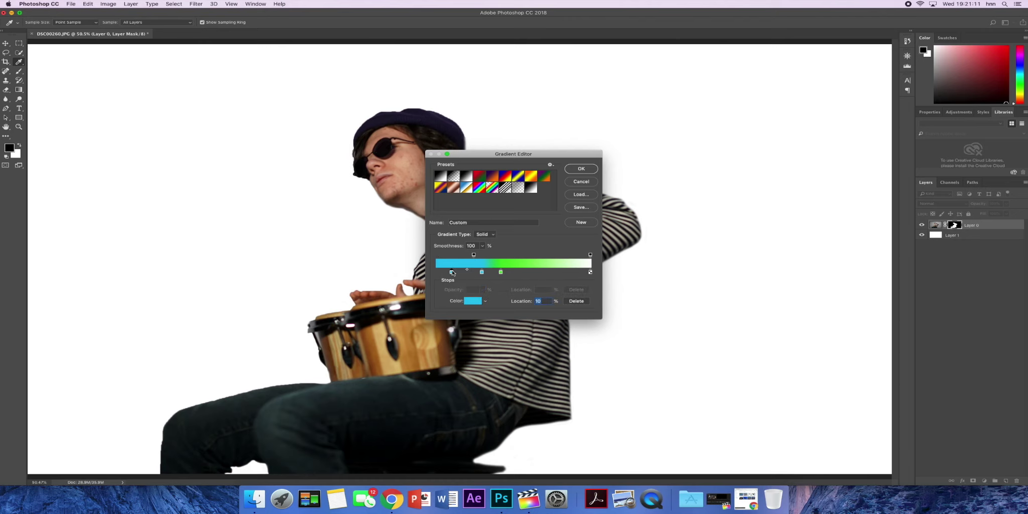
double_click(454, 272)
left_click(411, 188)
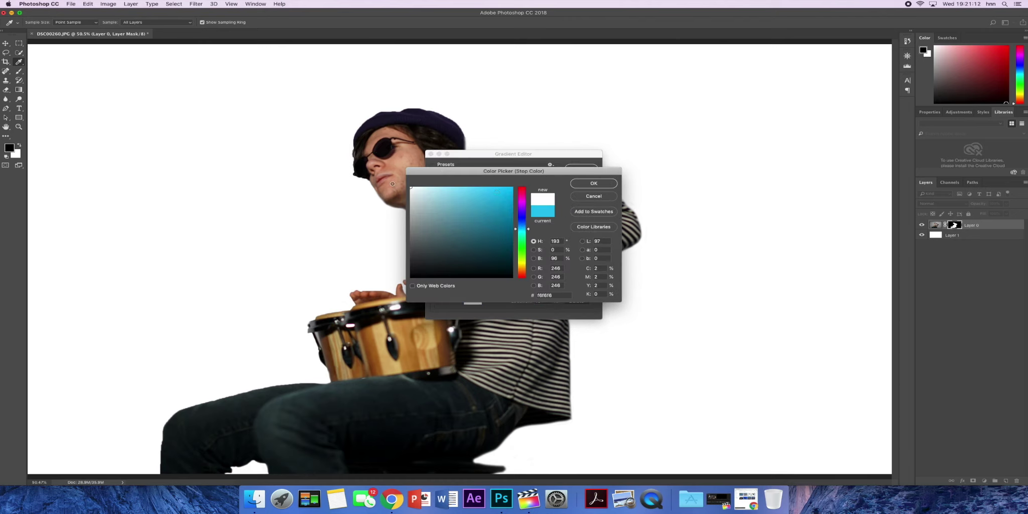
left_click(580, 186)
left_click_drag(454, 275, 493, 275)
Step: Add a bright magenta colour stop at 36%, move the white end stop to 40%, and accept the gradient
left_click(533, 272)
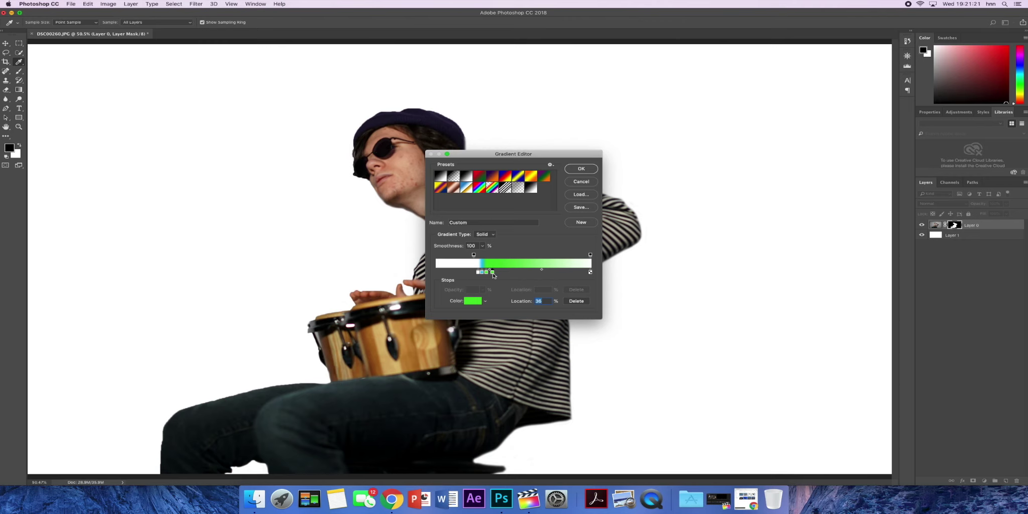
double_click(493, 273)
left_click(493, 273)
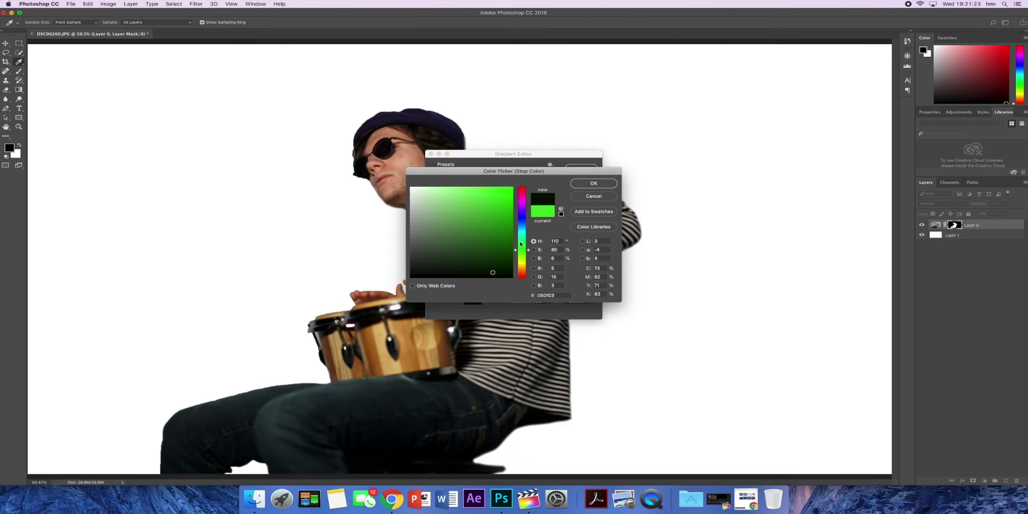
left_click_drag(514, 239, 503, 187)
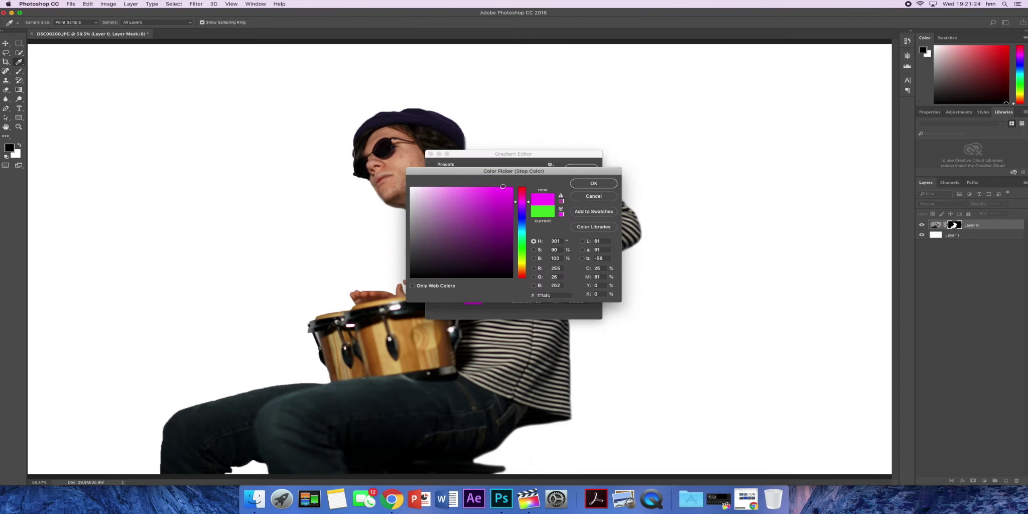
left_click(594, 184)
left_click_drag(591, 272, 499, 274)
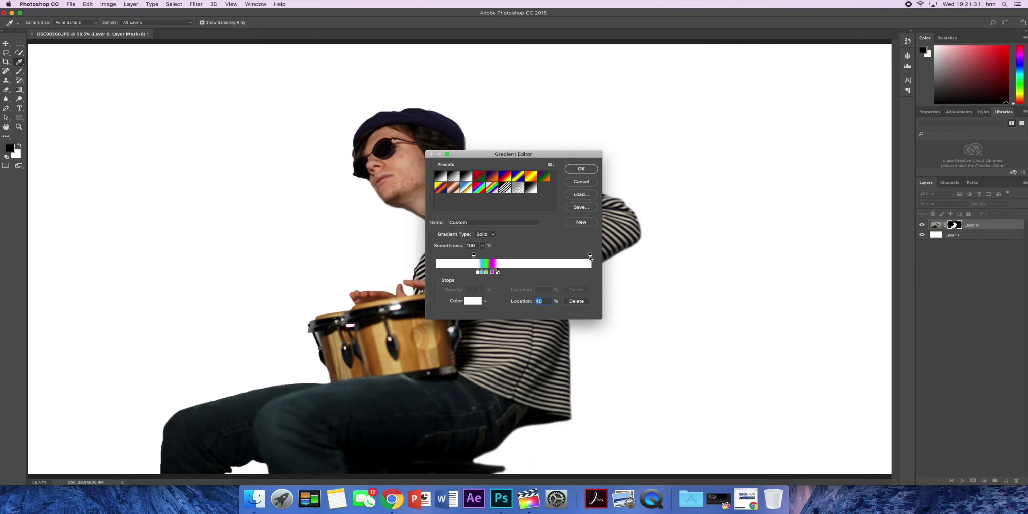
left_click(566, 169)
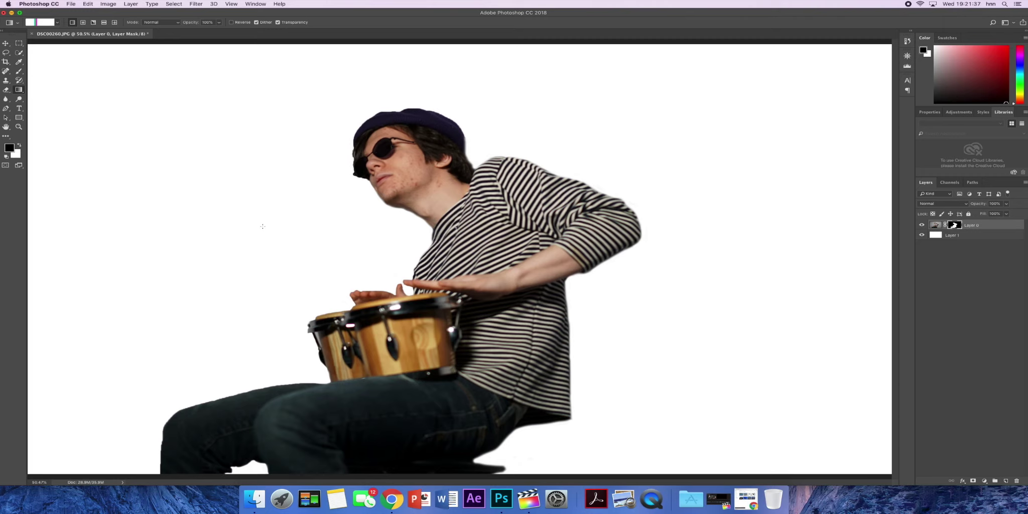
Step: Try a linear gradient across the figure on Layer 0's mask and undo it
key("super+minus")
key("super+minus")
key("super+minus")
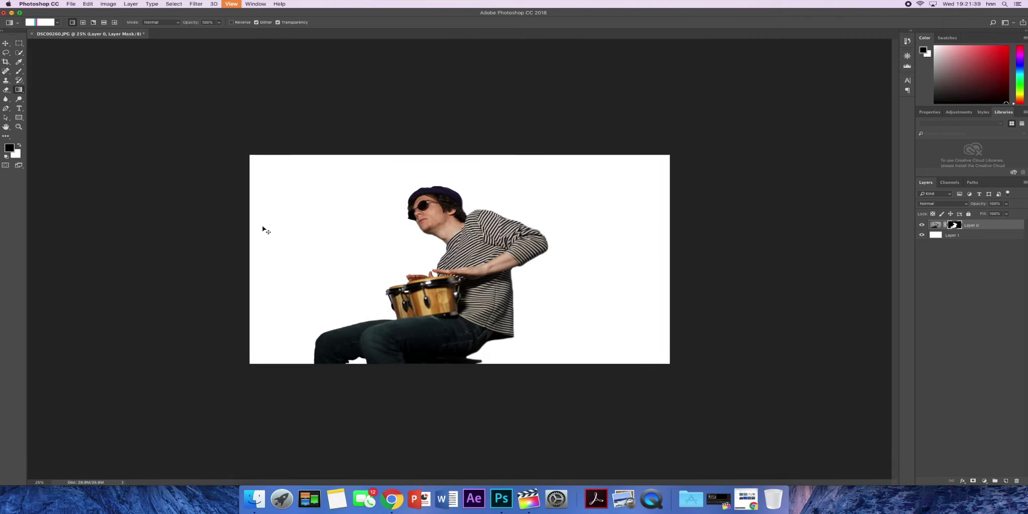
key("super+plus")
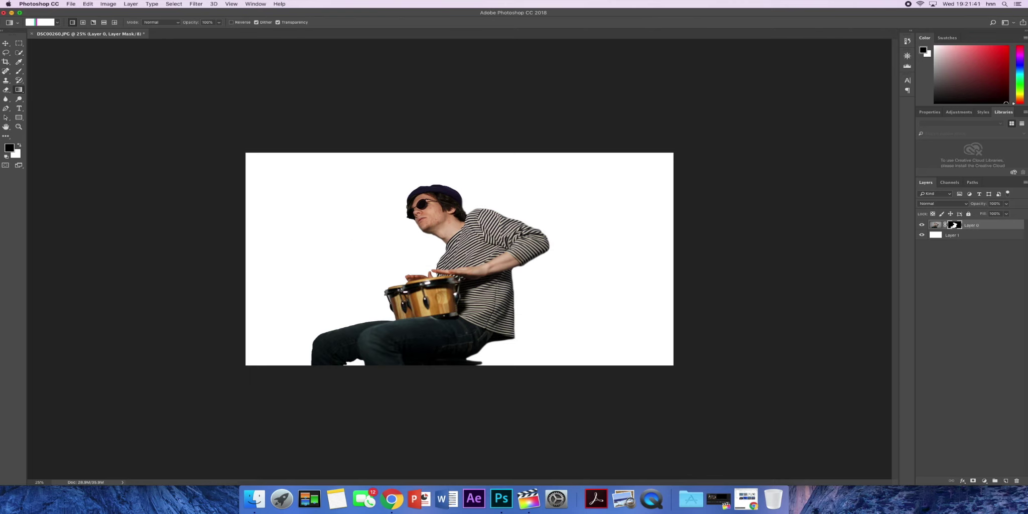
left_click_drag(447, 254, 334, 259)
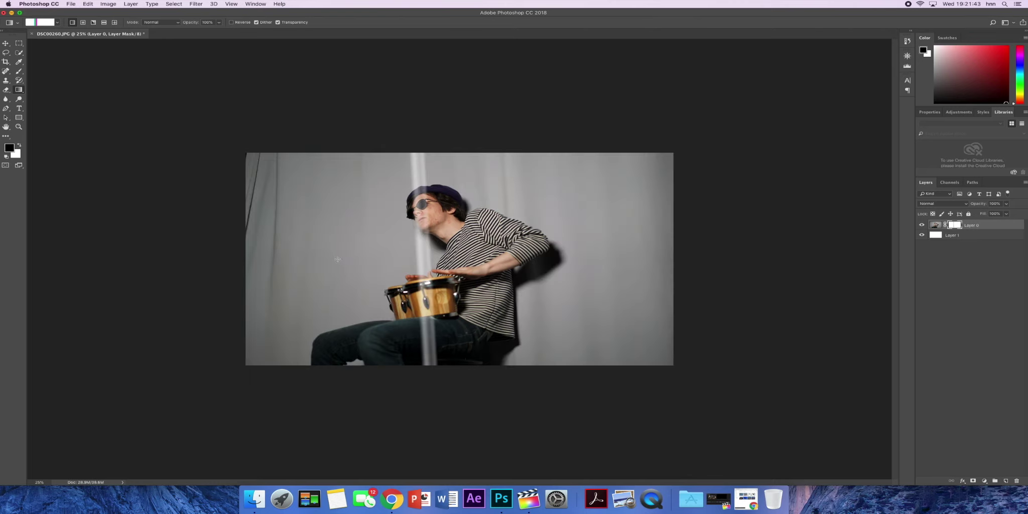
key("super+z")
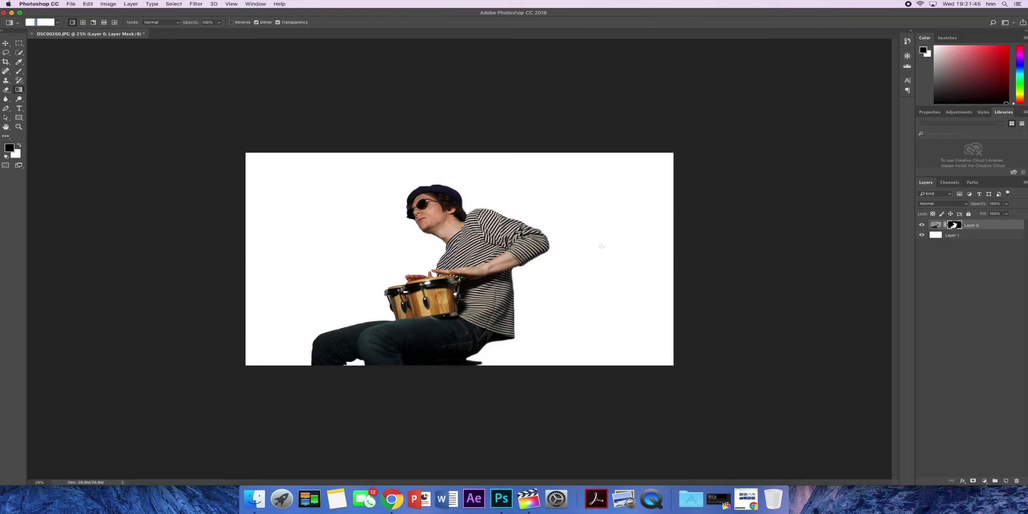
Step: On Layer 1, undo a trial linear gradient and draw a radial gradient centred behind the man's torso
left_click(937, 225)
left_click(942, 236)
left_click_drag(378, 249, 450, 246)
key("super+z")
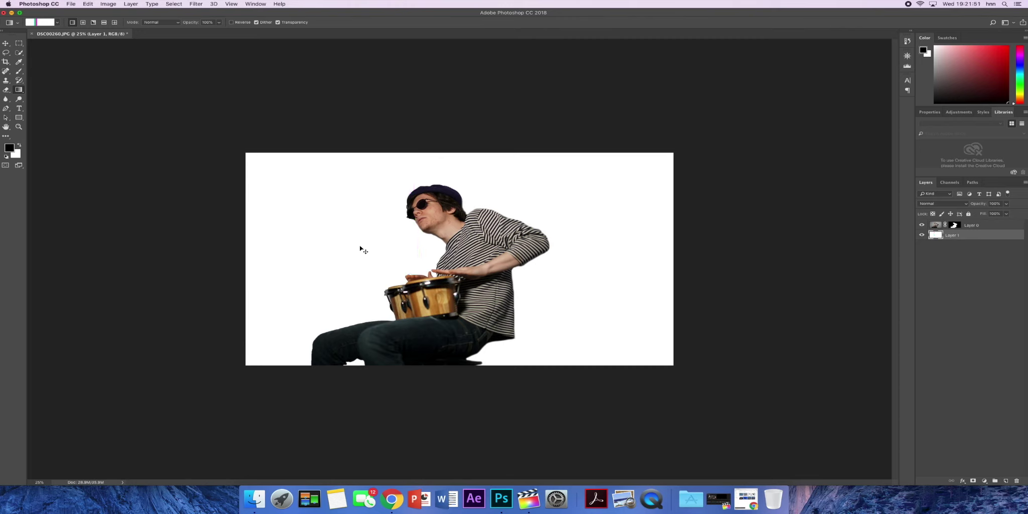
left_click(82, 23)
left_click_drag(472, 259, 326, 247)
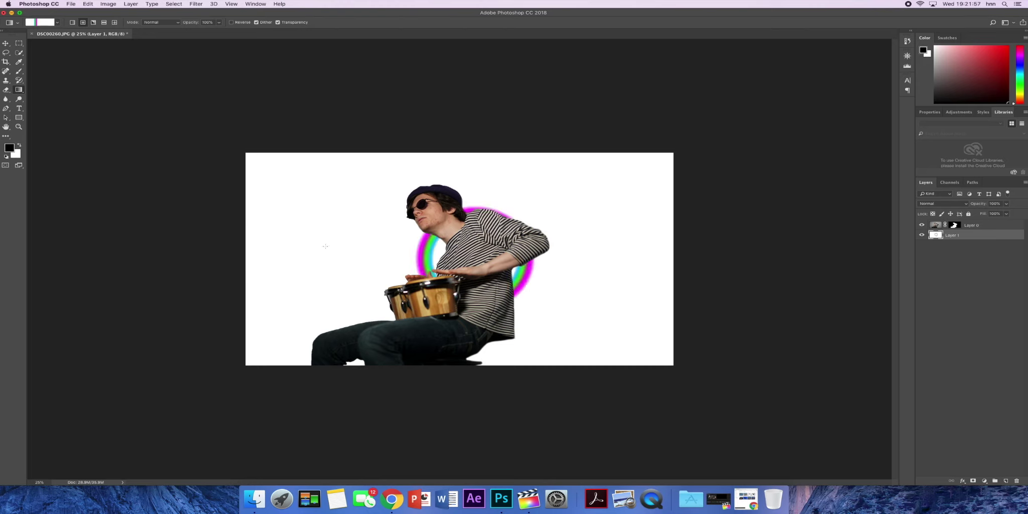
Step: Transform Layer 1 to about 175% width and 183% height, positioning the colour ring around the man's upper body
key("super+t")
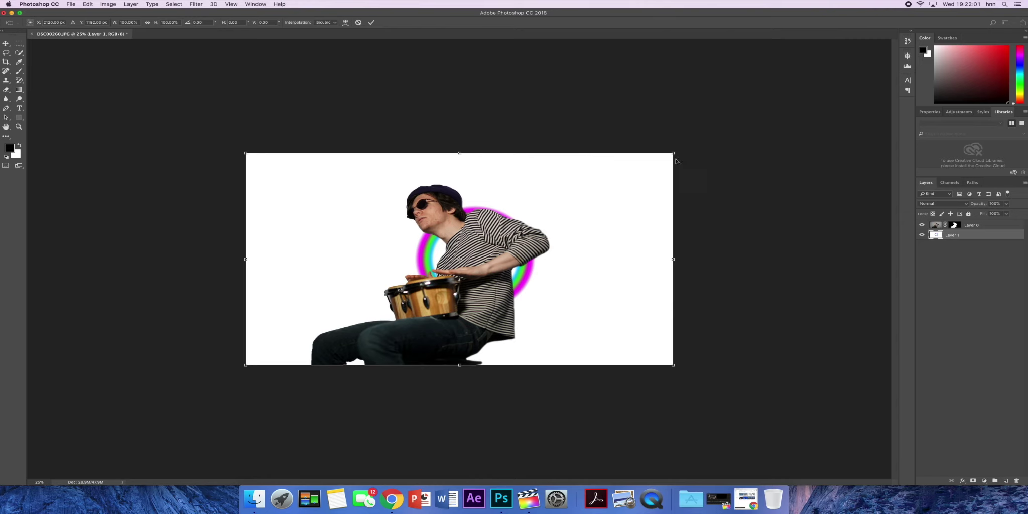
left_click_drag(674, 153, 801, 73)
left_click_drag(669, 232, 593, 260)
key("super+z")
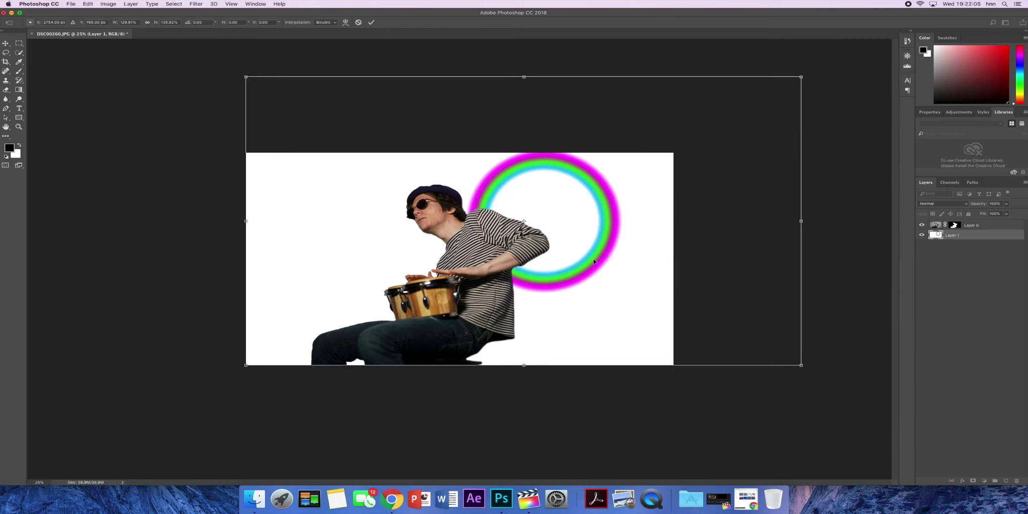
key("super+z")
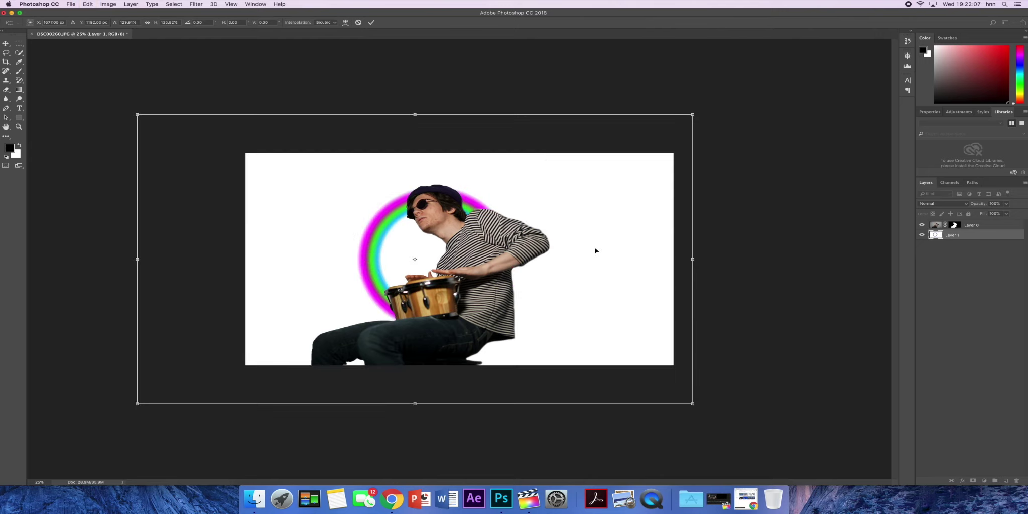
left_click_drag(693, 115, 876, 19)
left_click_drag(721, 295, 654, 328)
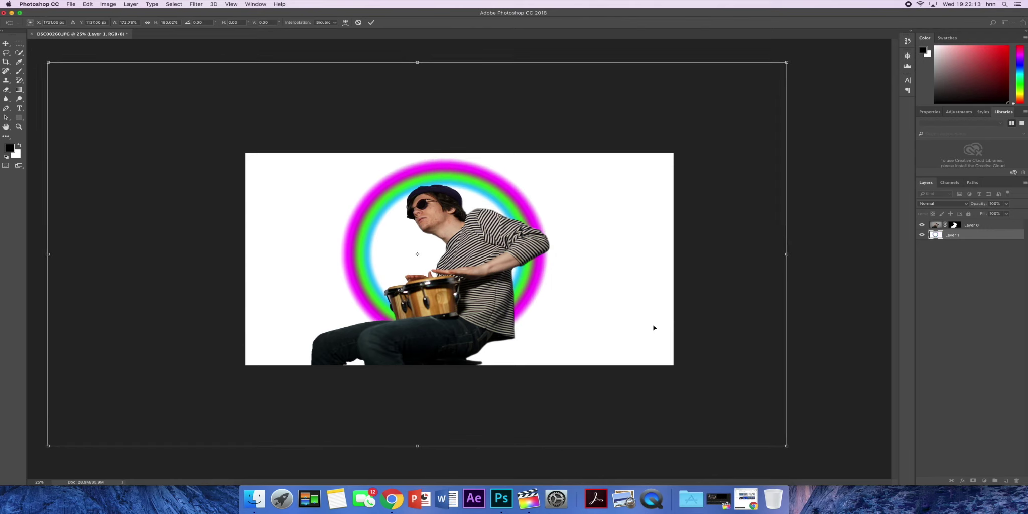
left_click_drag(788, 62, 797, 59)
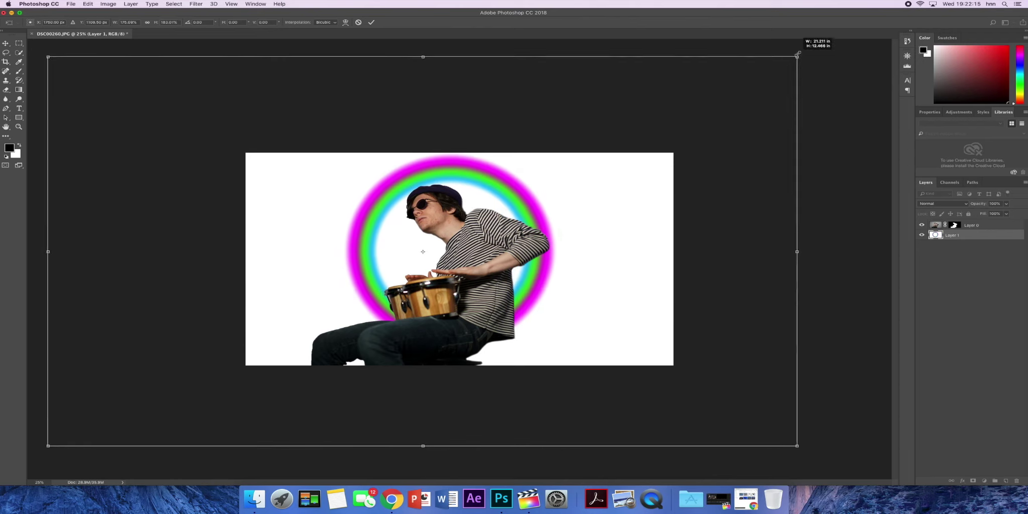
left_click_drag(656, 238, 660, 240)
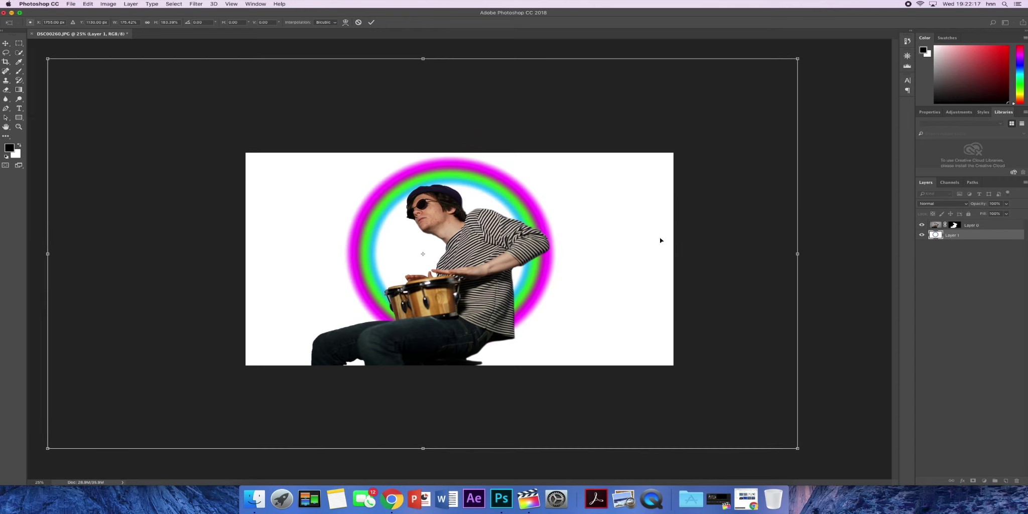
left_click(371, 22)
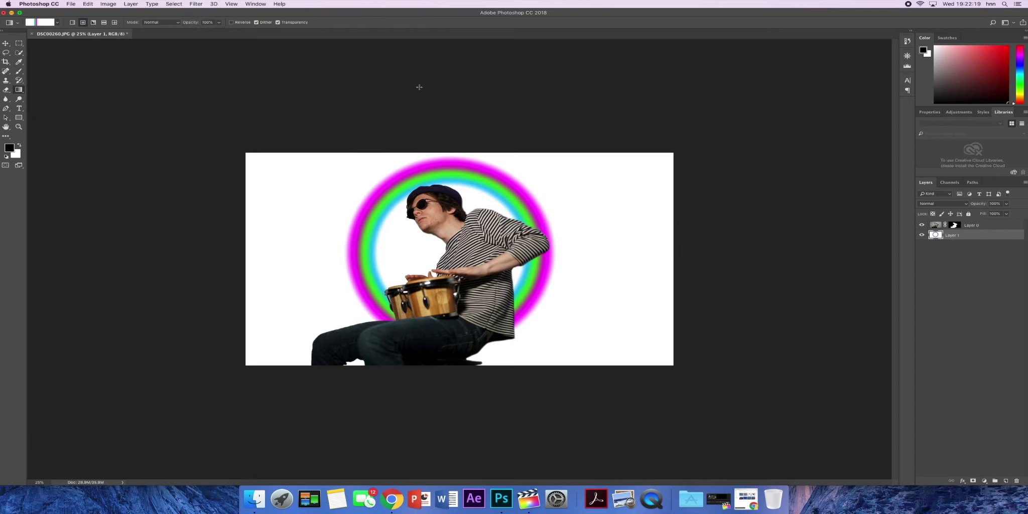
left_click(58, 22)
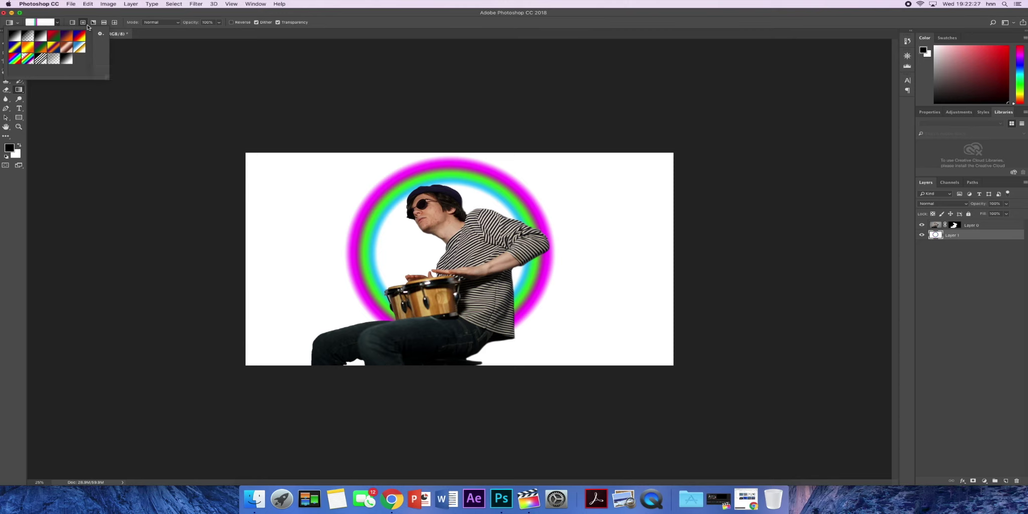
left_click(57, 23)
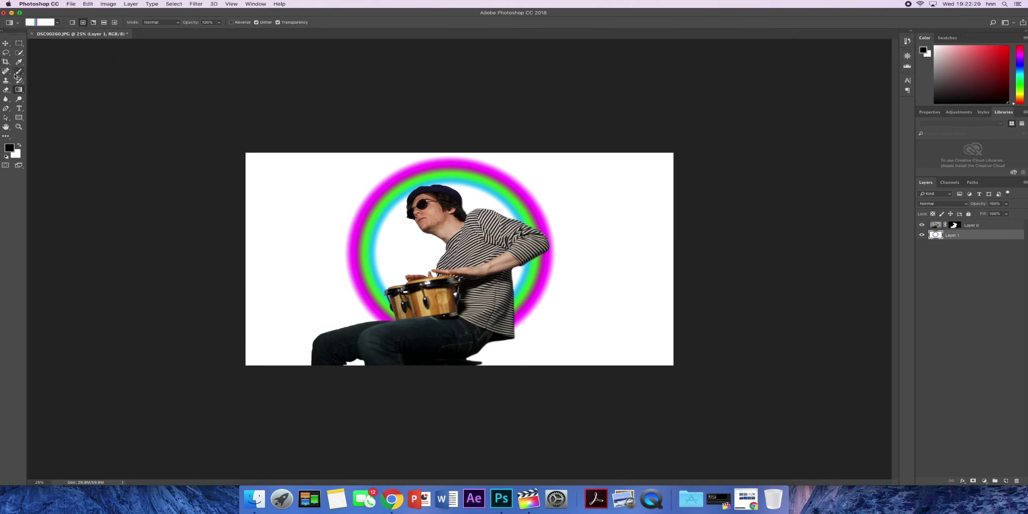
Step: Add the black title text "The Bongo Man" along the poster's upper edge and shift it slightly left and down
left_click(19, 109)
left_click(277, 180)
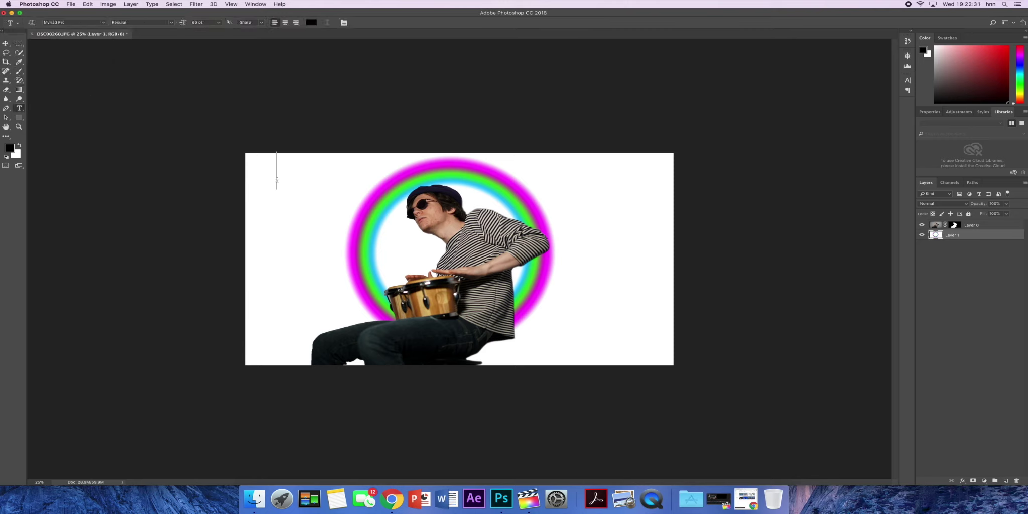
type("The ")
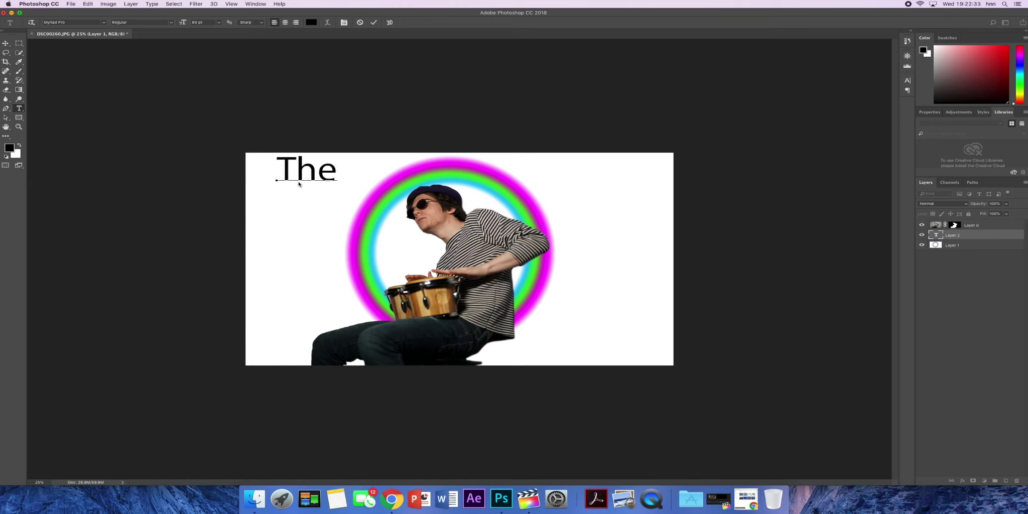
type("Man On")
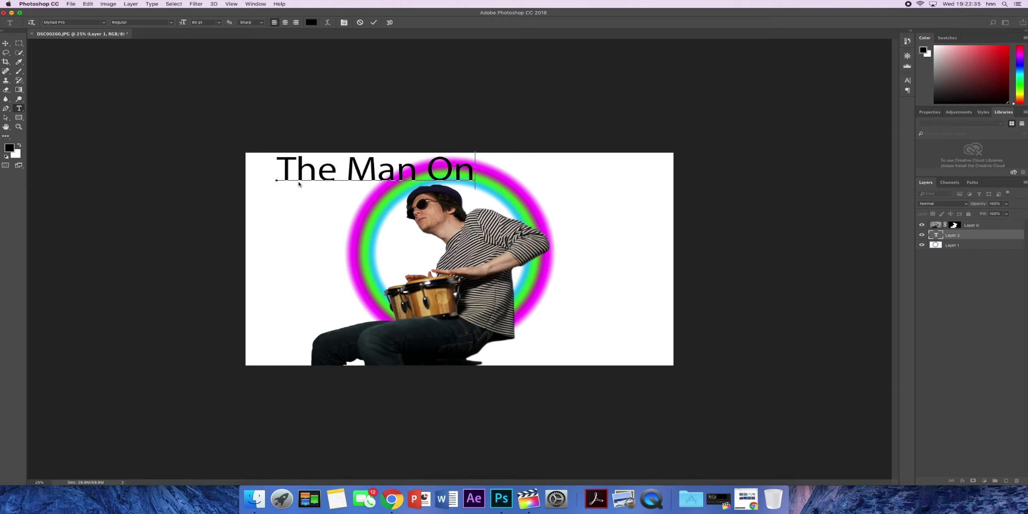
key("BackSpace")
key("BackSpace")
key("BackSpace")
key("BackSpace")
key("BackSpace")
key("BackSpace")
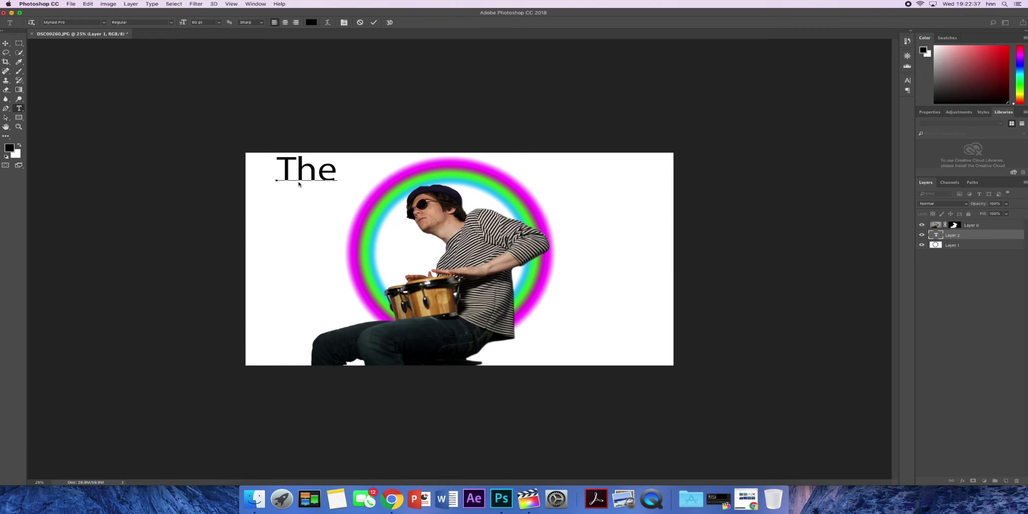
type("Bomg")
key("BackSpace")
key("BackSpace")
type("ngo Man")
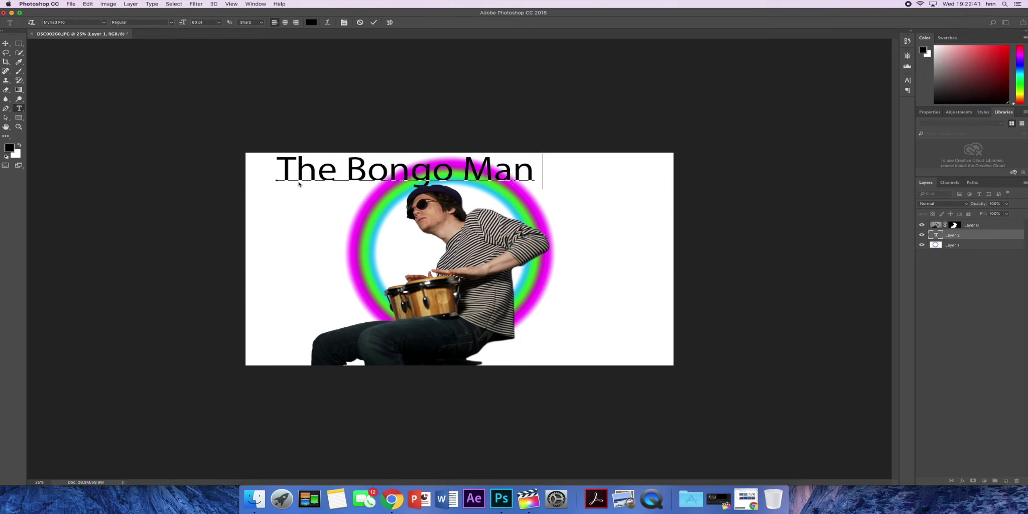
key("BackSpace")
mouse_move(328, 203)
left_mouse_down()
mouse_move(301, 233)
mouse_move(330, 218)
mouse_move(329, 207)
left_mouse_up()
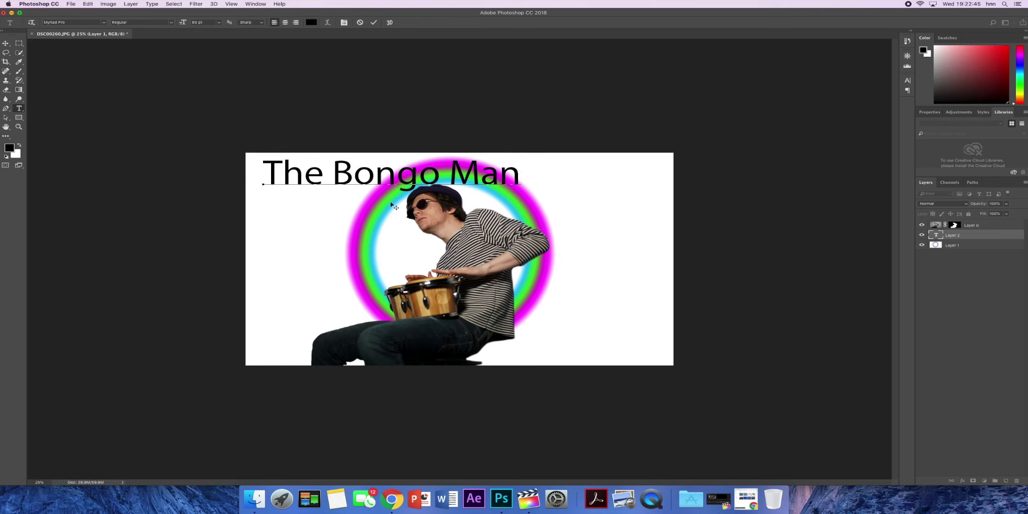
Step: Reduce the font size of the whole title "The Bongo Man" to about 35 pt
left_click_drag(521, 182, 169, 154)
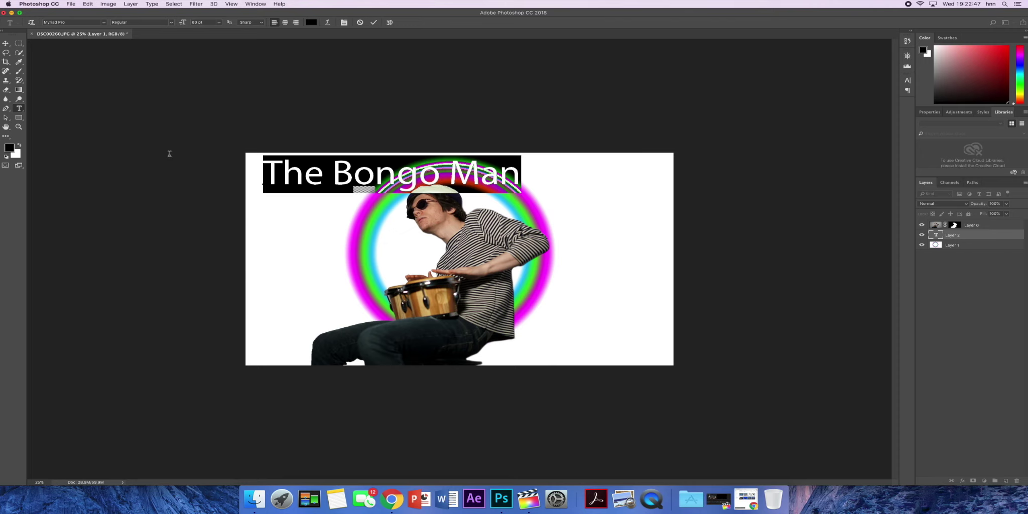
key("super+t")
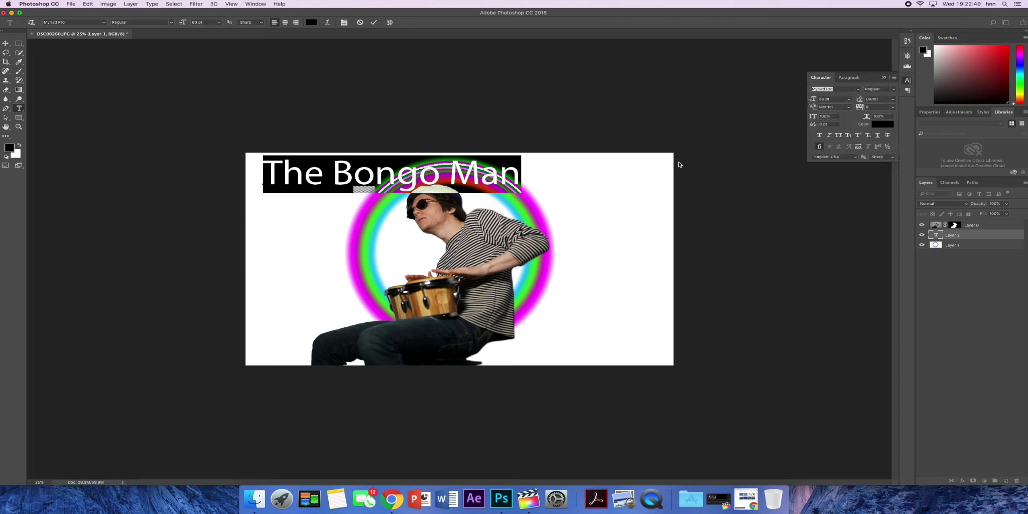
left_click(907, 81)
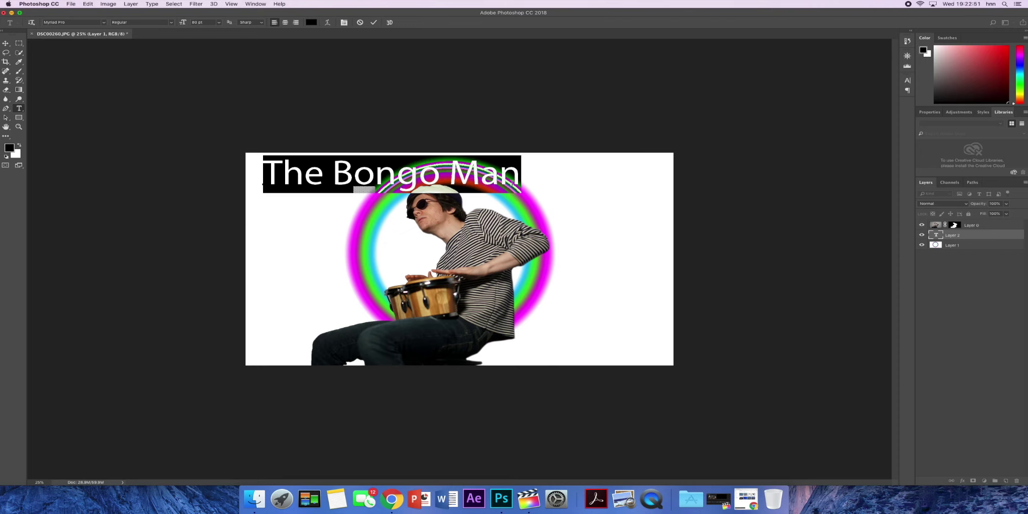
left_click(907, 80)
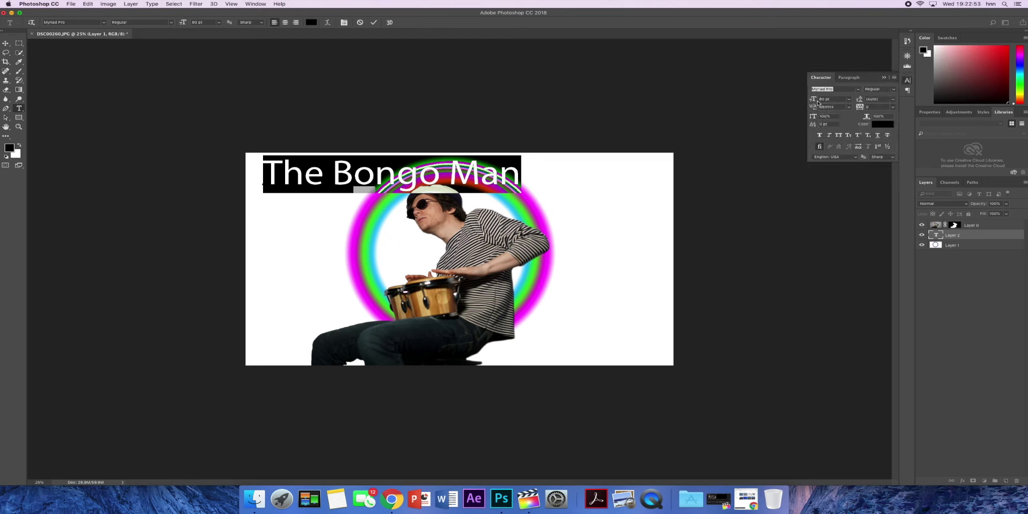
left_click_drag(813, 100, 792, 103)
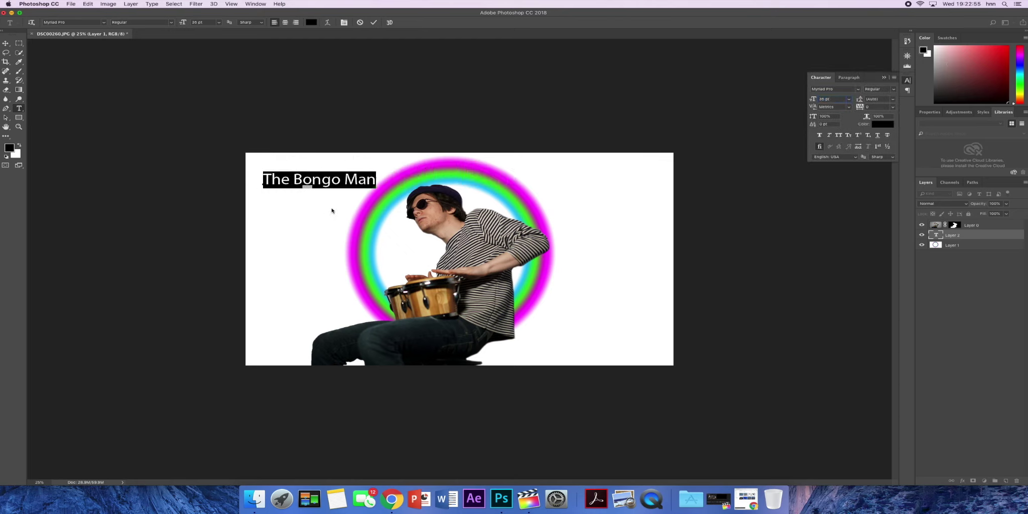
Step: Try the title above the man's knee, then place it in the poster's upper-left corner and commit it
left_click_drag(350, 196, 338, 334)
key("super+Return")
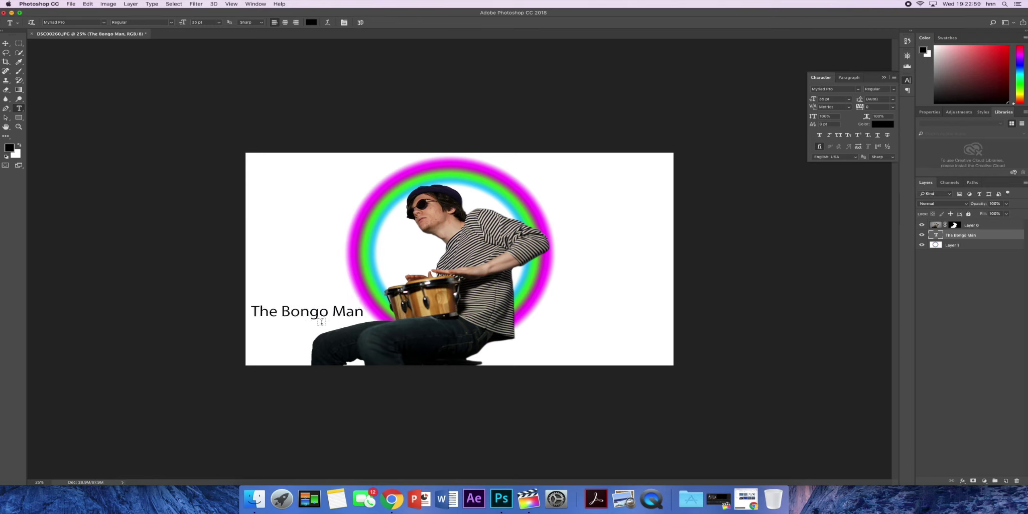
left_click(333, 311)
left_click_drag(337, 328, 340, 186)
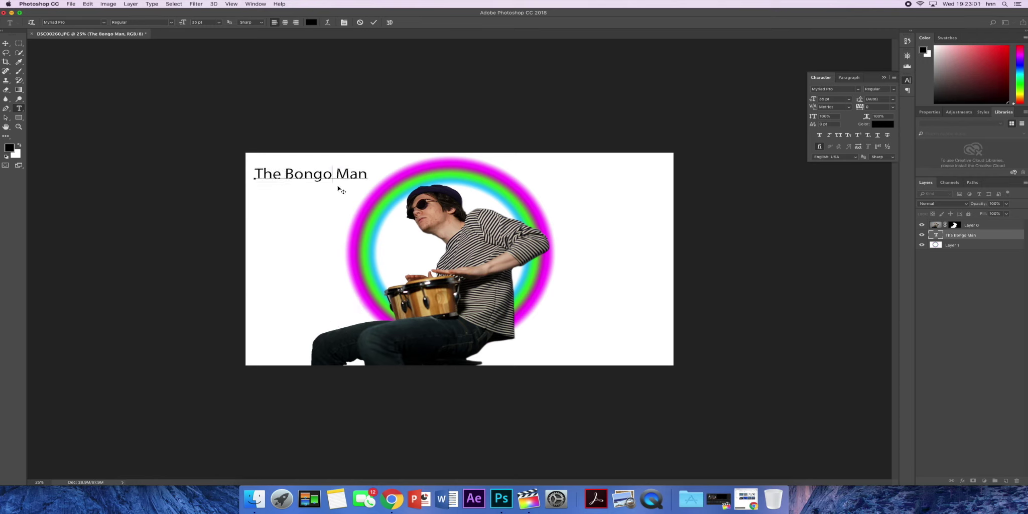
key("super+Return")
Step: Add a separate text line "Bingo Springo" directly beneath the title, near the poster's left edge
left_click(284, 199)
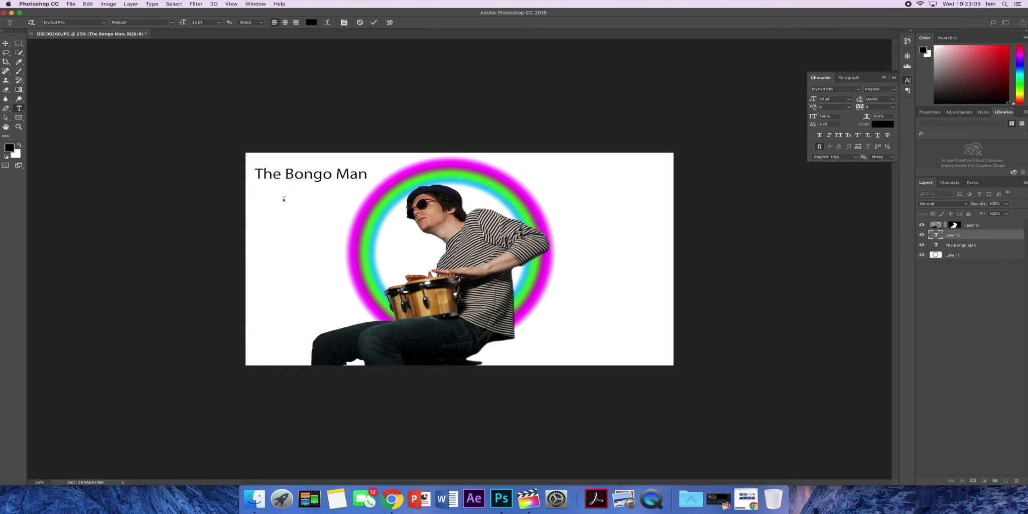
type("Bingo Sp ringo")
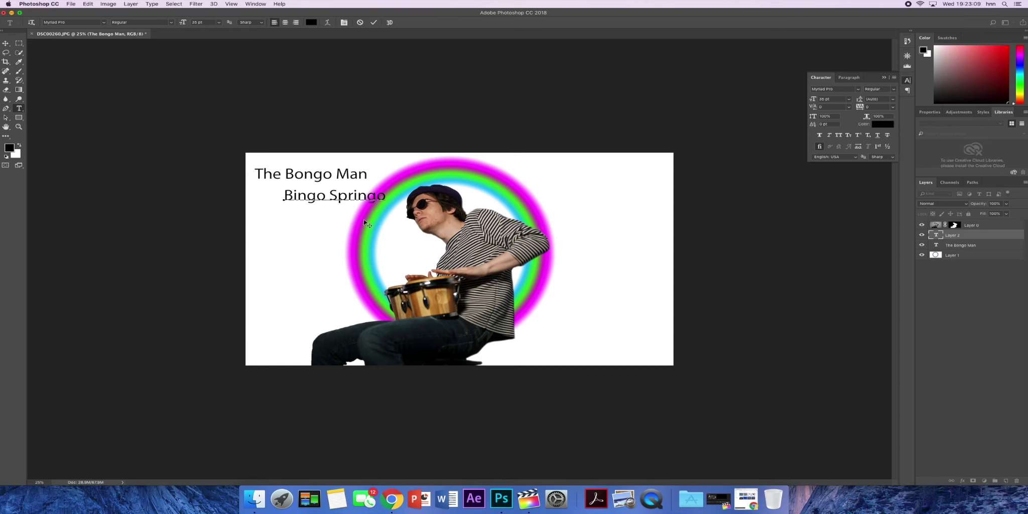
left_click_drag(297, 232, 264, 229)
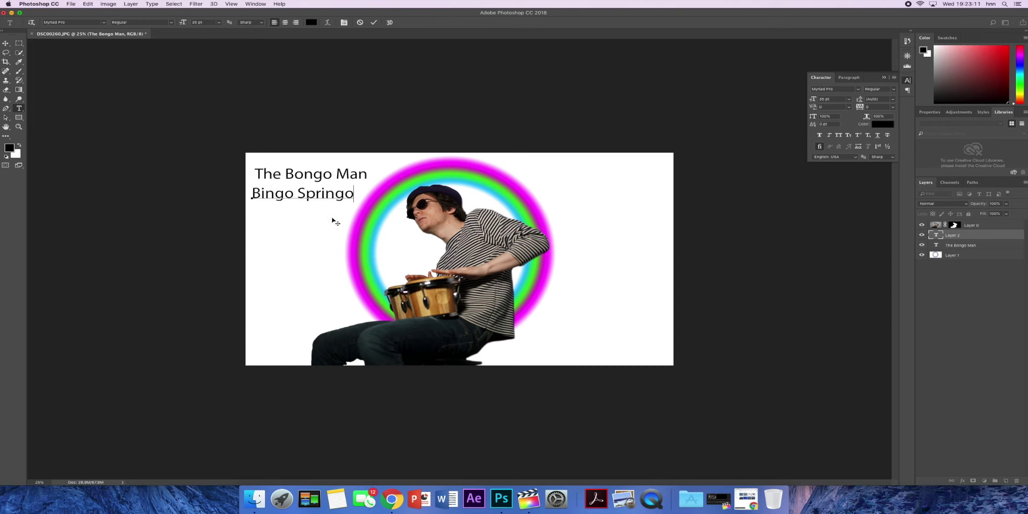
Step: Colour "Bingo Springo" with the green sampled from the ring and set its font size to about 31 pt
left_click_drag(353, 193, 231, 191)
left_click_drag(813, 103, 803, 102)
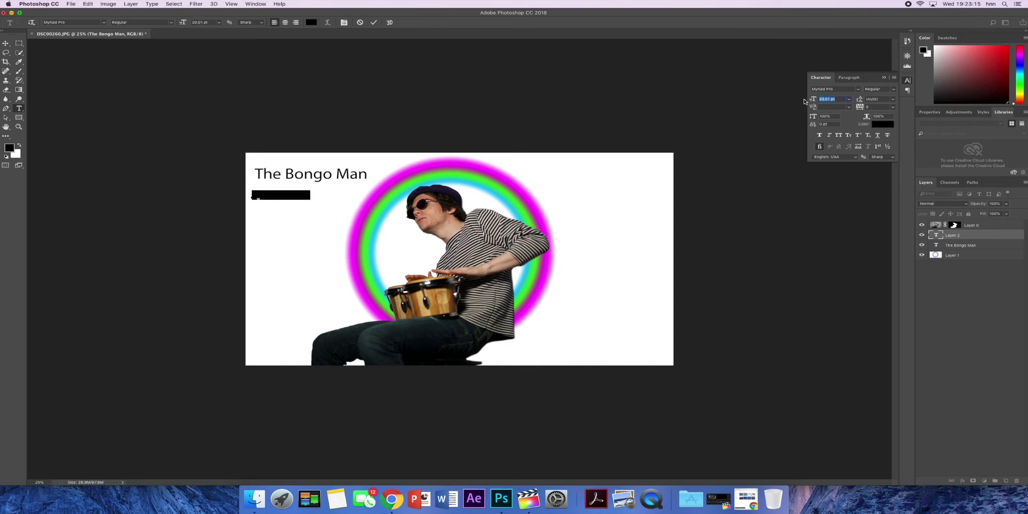
left_click(883, 124)
type("b11c1c")
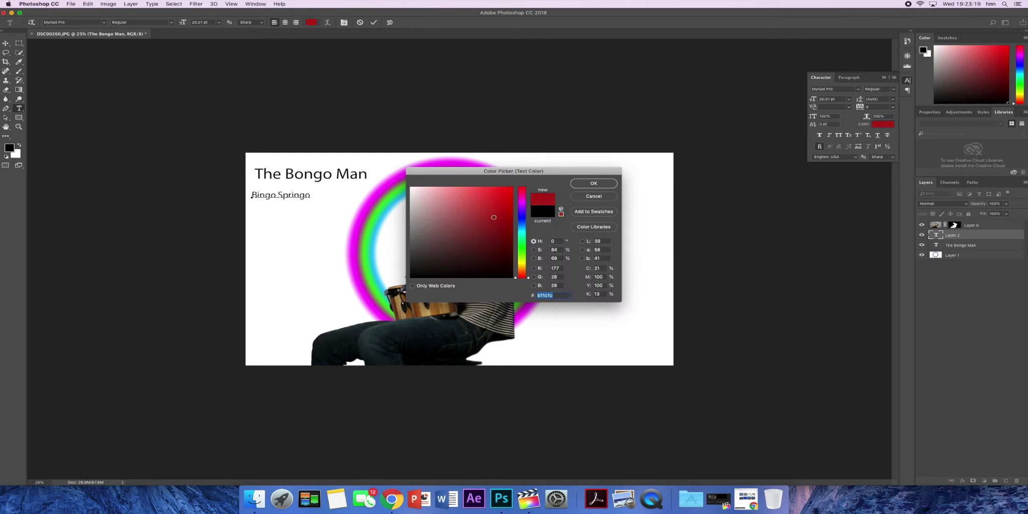
left_click(370, 225)
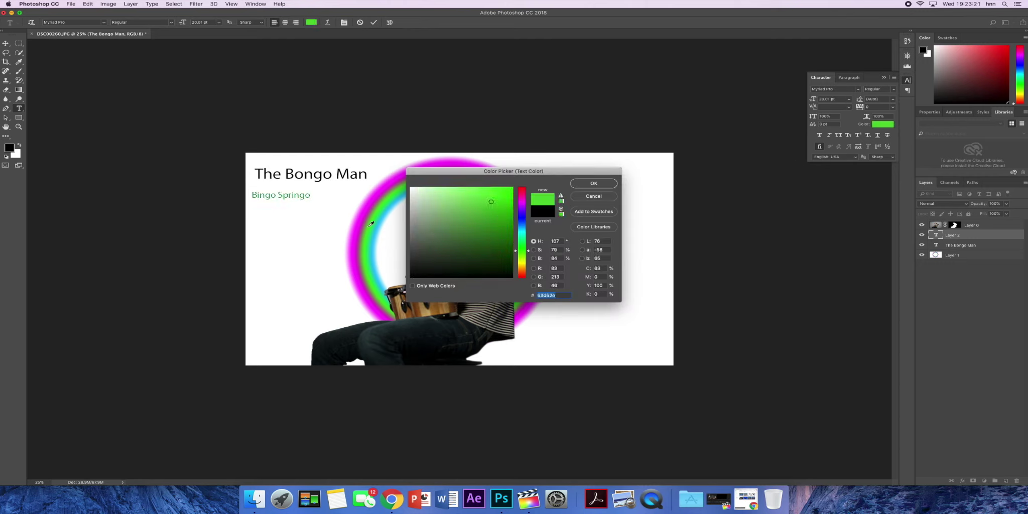
left_click(594, 183)
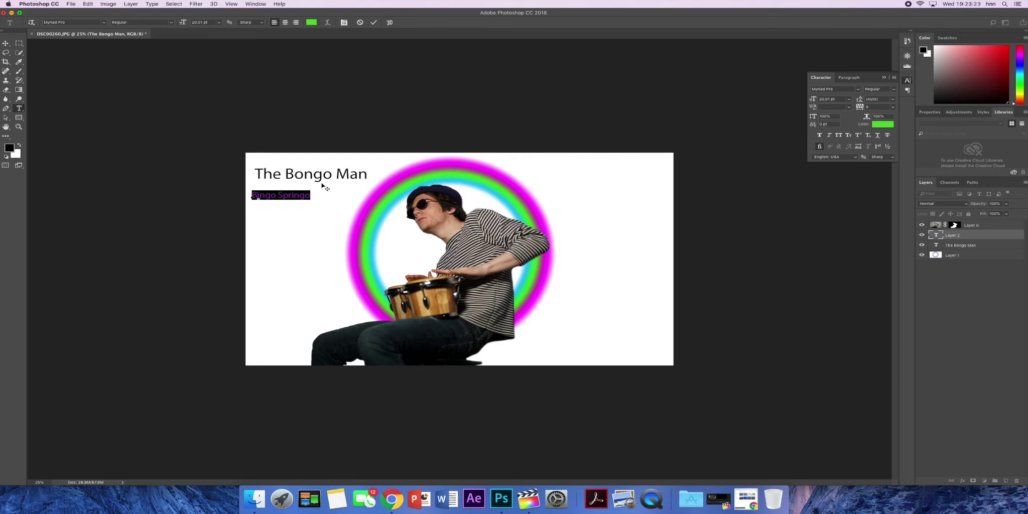
left_click_drag(814, 103, 420, 130)
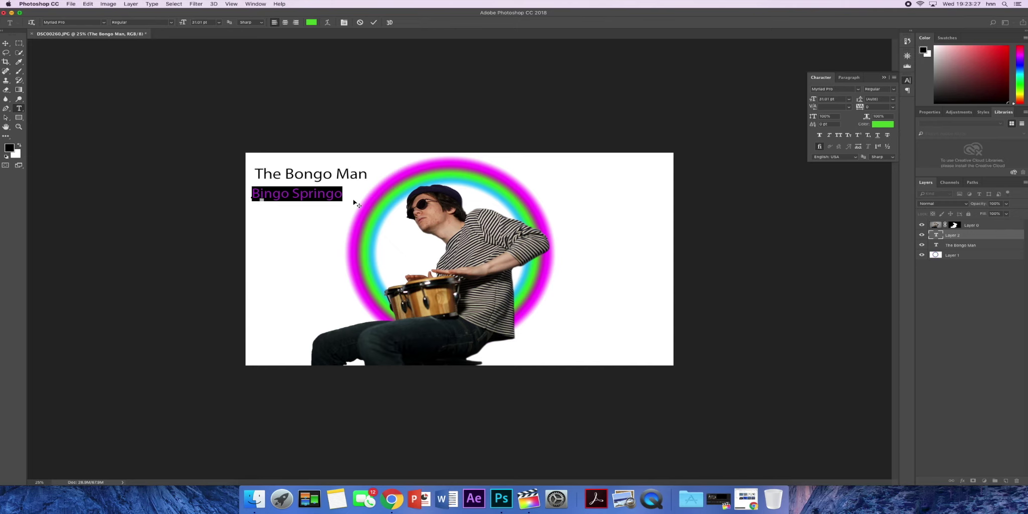
left_click(373, 22)
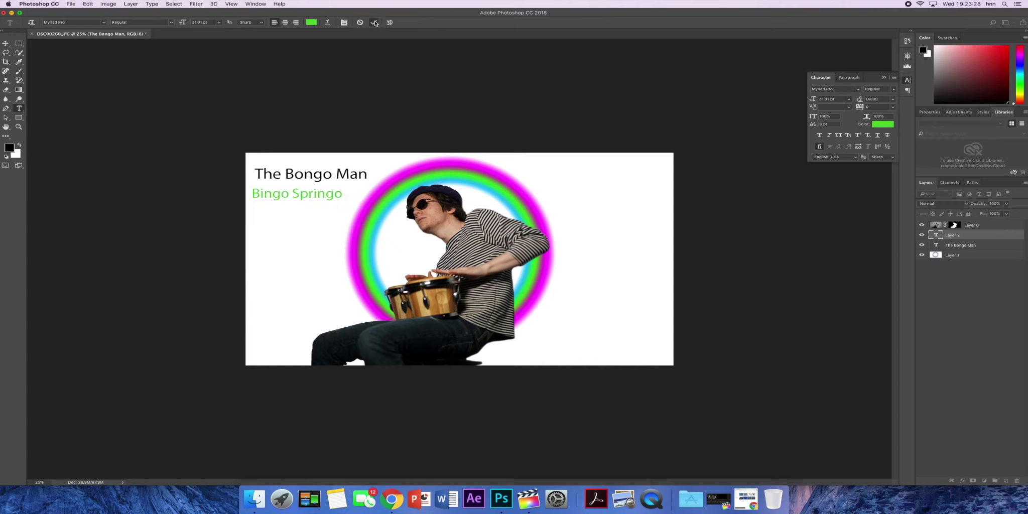
Step: Recolour "The Bongo Man" with the cyan 26c4e3 sampled from the inner edge of the ring
left_click(359, 173)
left_click_drag(365, 173, 253, 174)
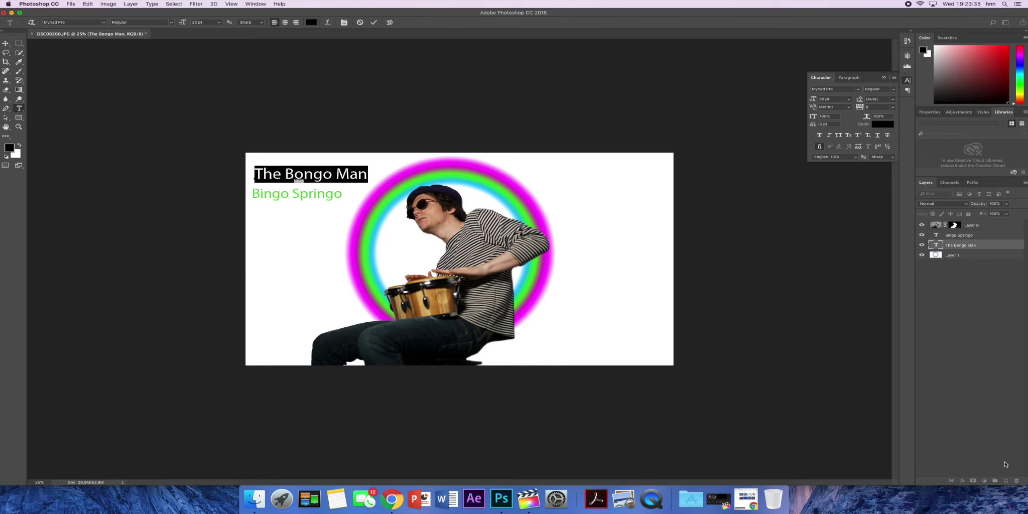
left_click(882, 125)
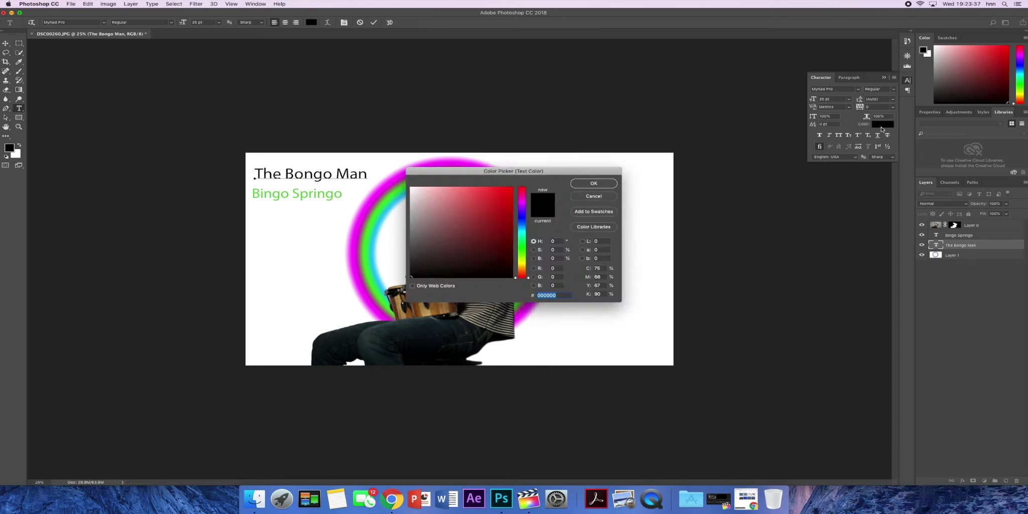
left_click_drag(478, 176, 707, 201)
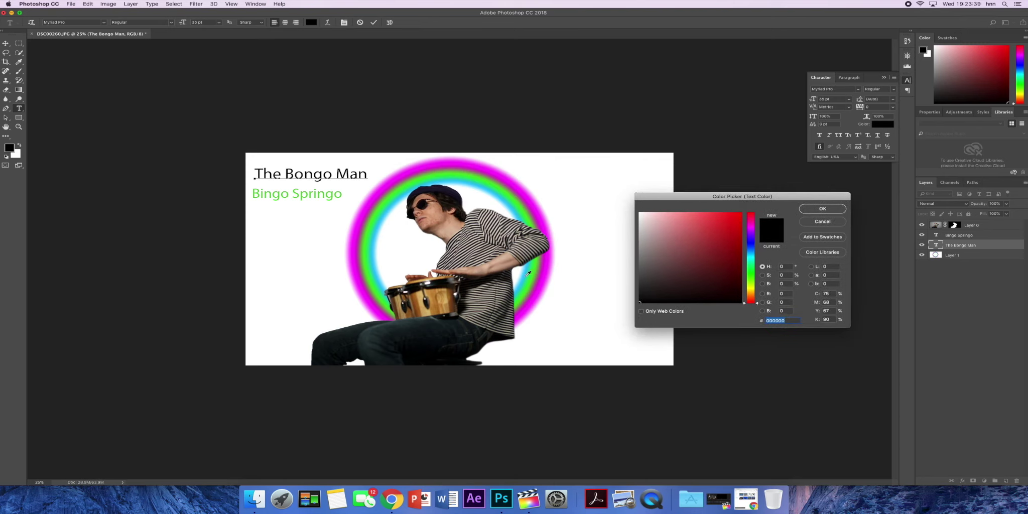
left_click(528, 273)
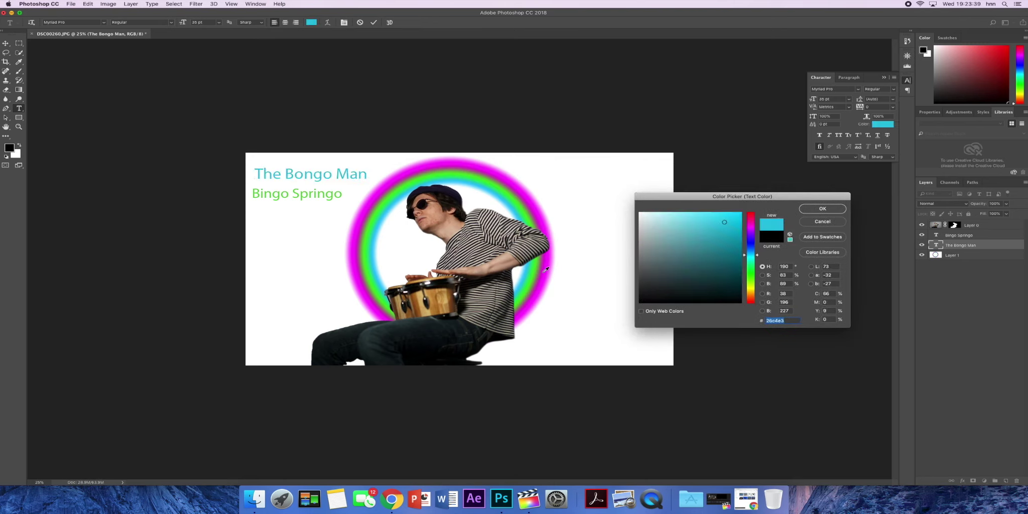
left_click(827, 210)
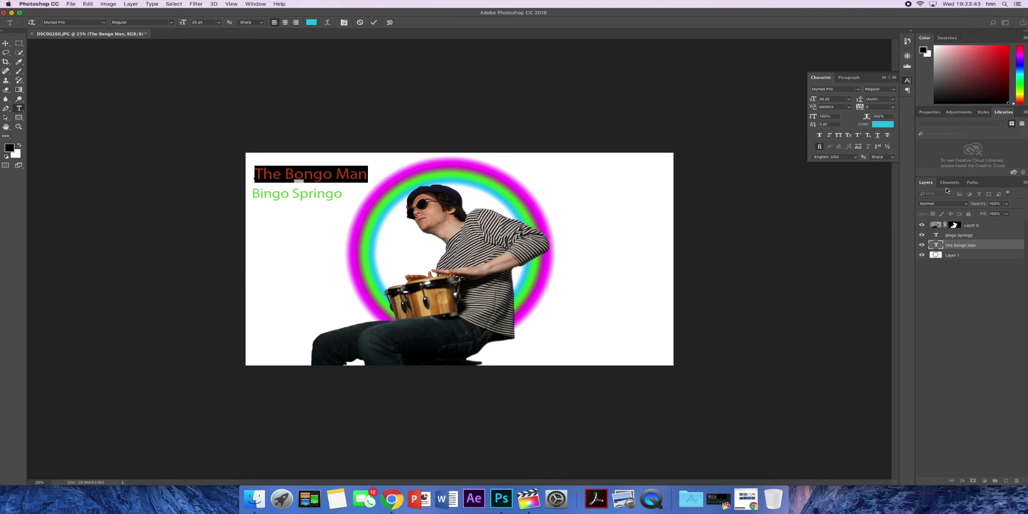
left_click(955, 242)
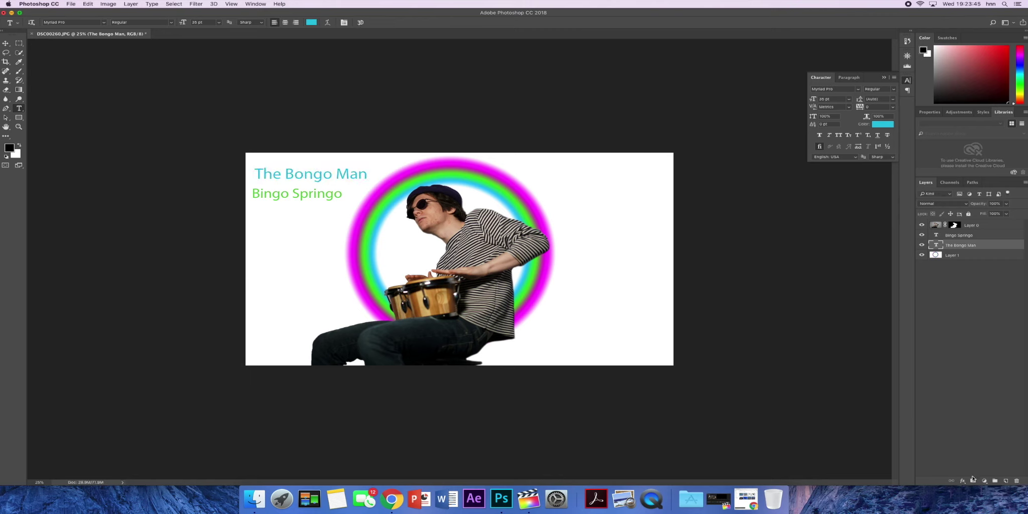
Step: Give the title layer a Bevel & Emboss effect with Outer Bevel style, about 250% depth and a smaller size
left_click(963, 481)
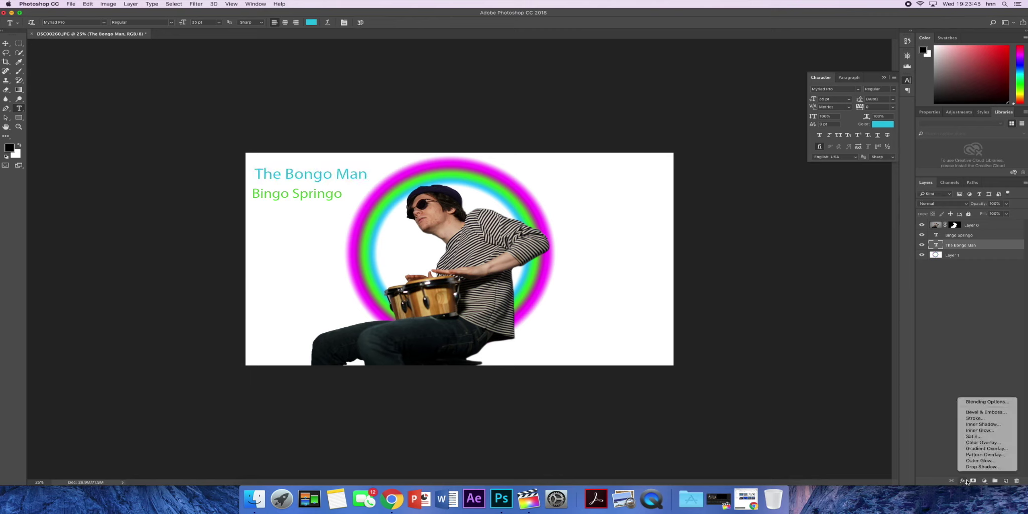
left_click(971, 412)
left_click(518, 177)
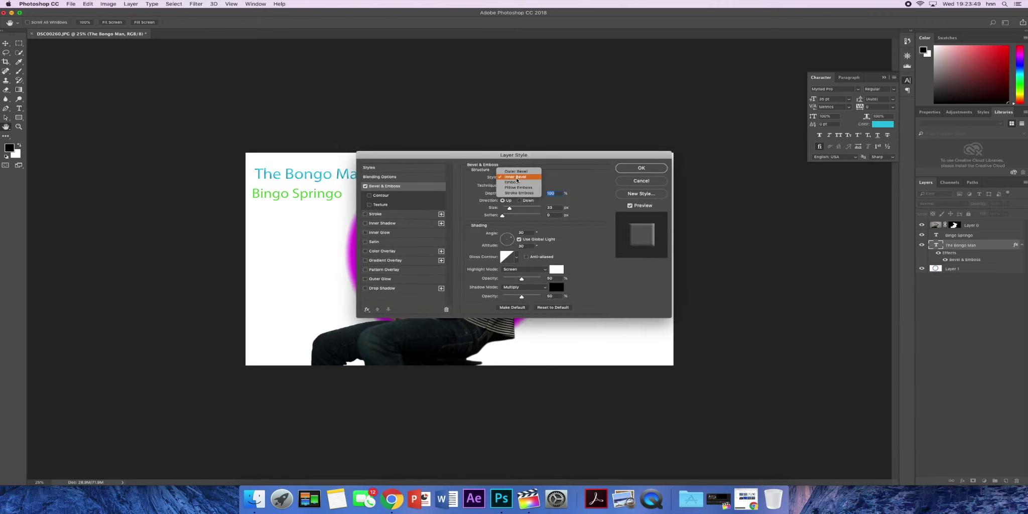
left_click(518, 173)
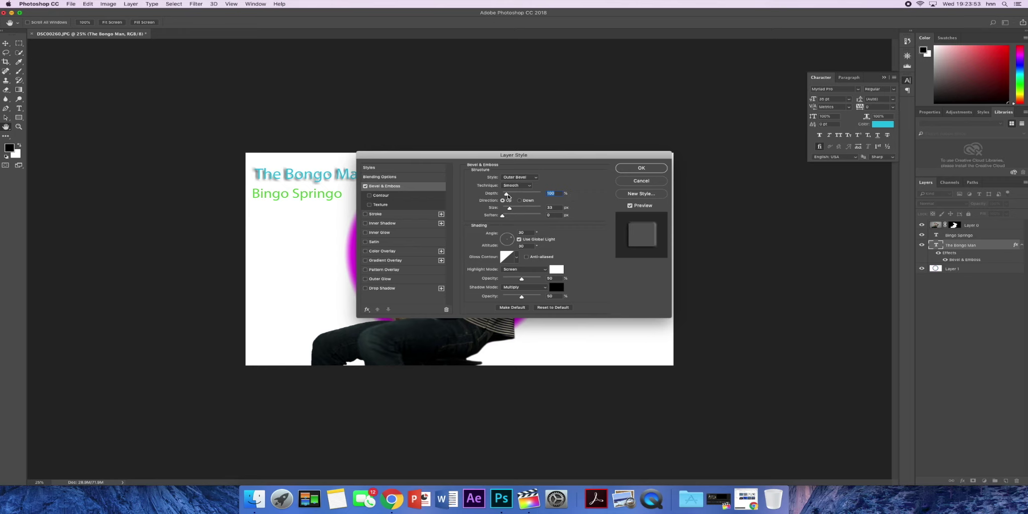
left_click_drag(506, 195, 507, 212)
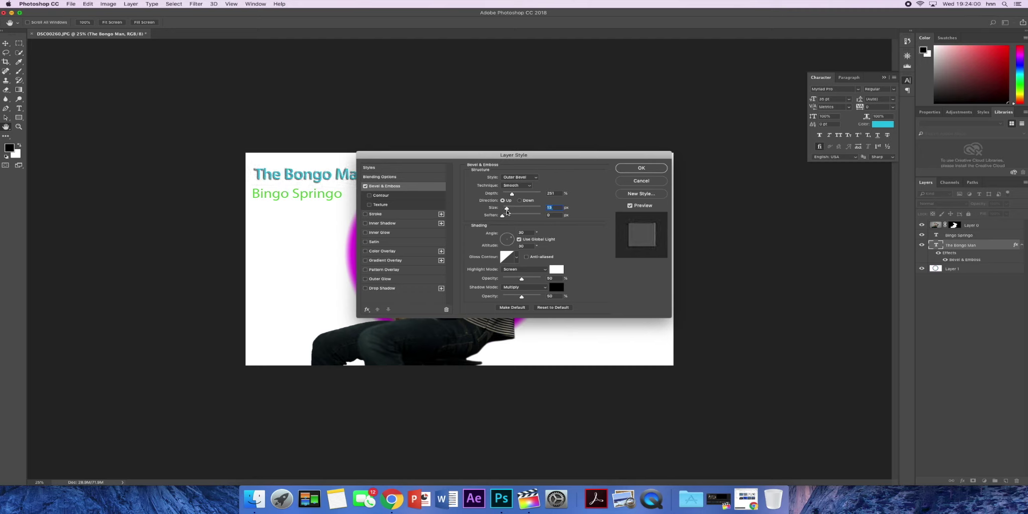
left_click(637, 171)
Step: Give the "Bingo Springo" text layer a Bevel & Emboss effect with the Outer Bevel style
left_click(322, 196)
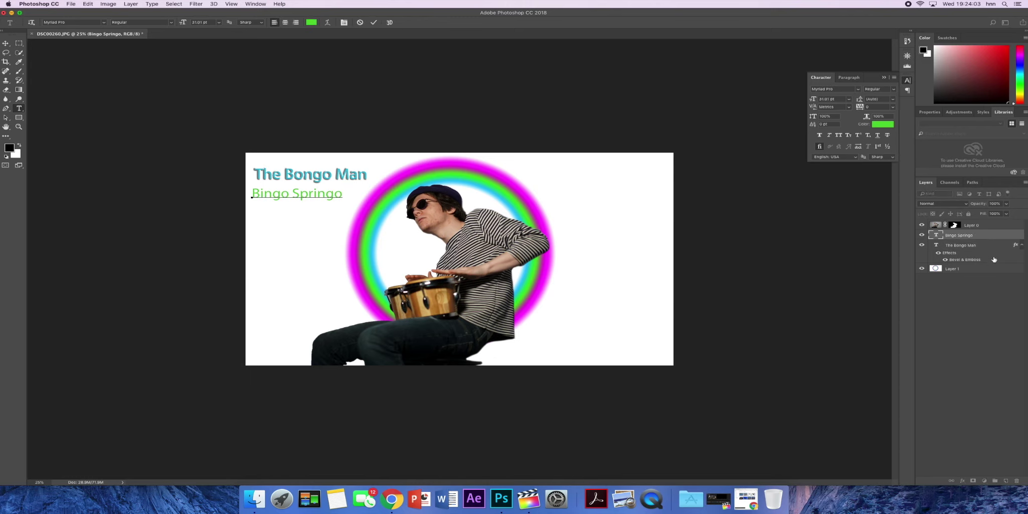
left_click(971, 238)
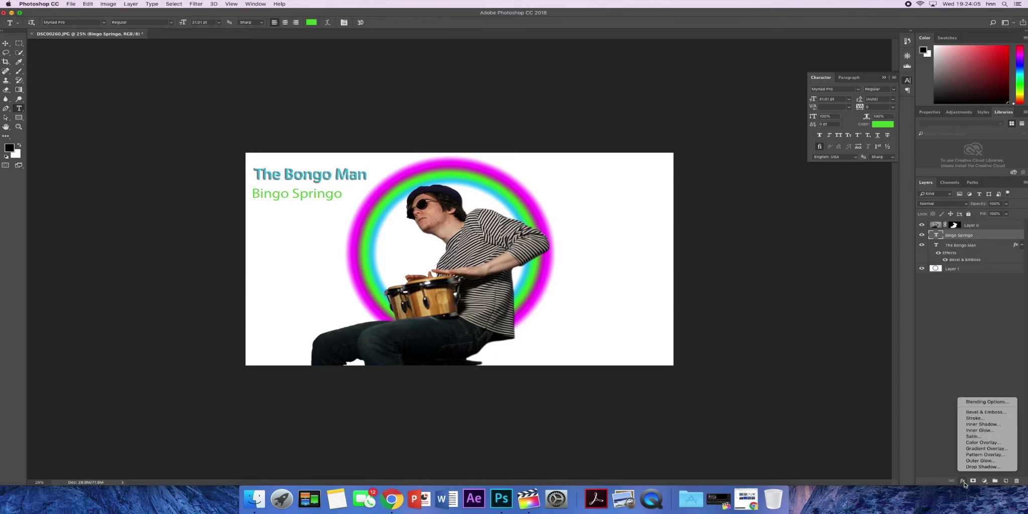
left_click(962, 480)
left_click(986, 411)
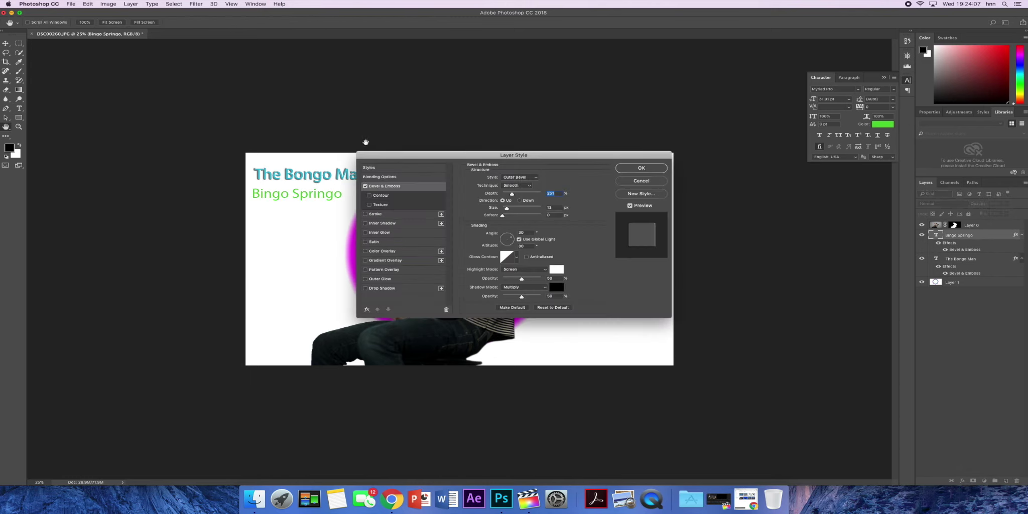
left_click(518, 177)
left_click(518, 183)
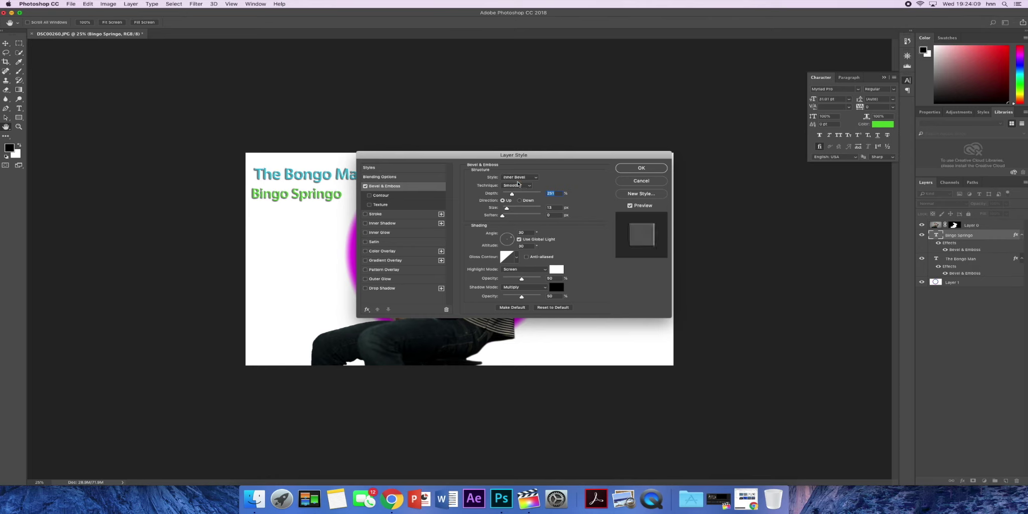
left_click(517, 177)
left_click(516, 173)
left_click(634, 169)
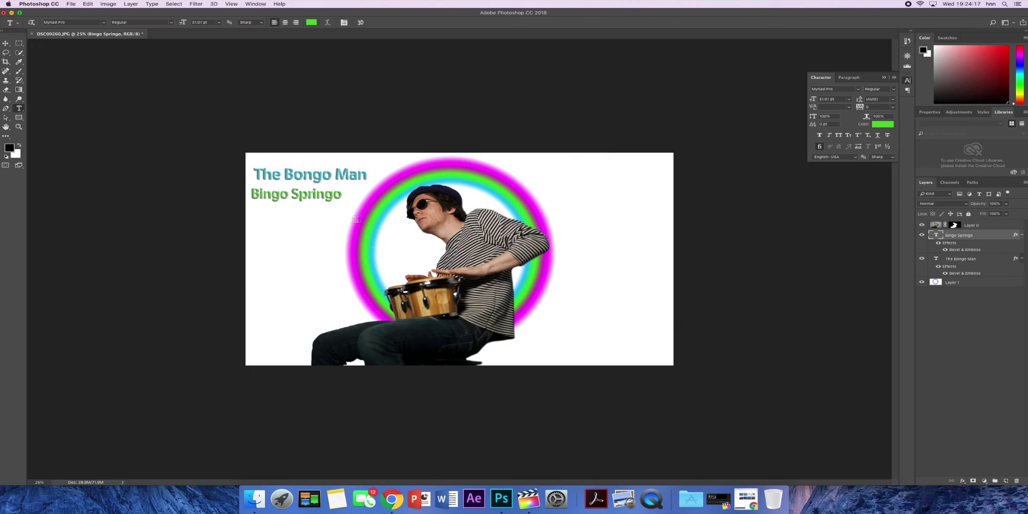
Step: Start a new text layer beneath "Bingo Springo" on the poster
left_click(269, 221)
type("Only")
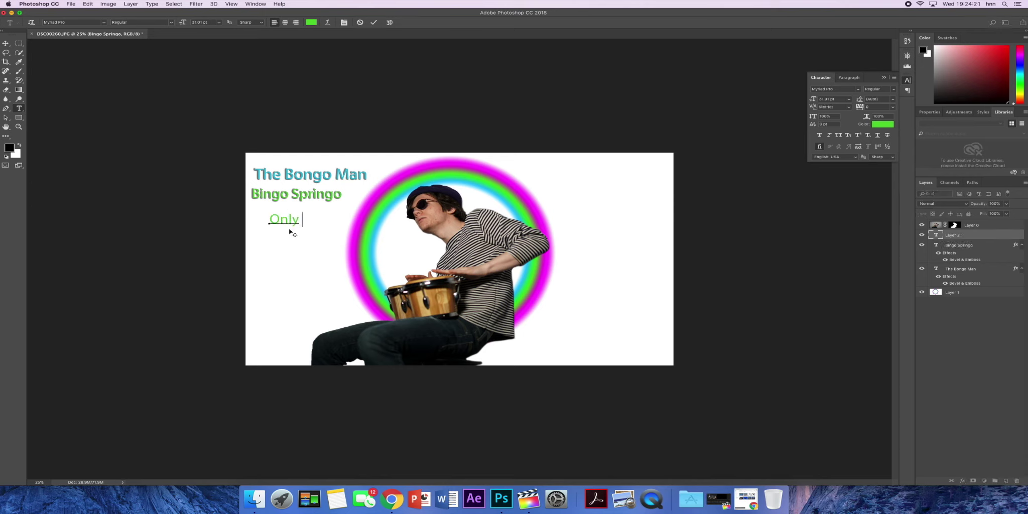
type(" On ")
type("Tue")
key("BackSpace")
key("BackSpace")
key("BackSpace")
key("BackSpace")
key("BackSpace")
key("BackSpace")
key("BackSpace")
key("BackSpace")
key("BackSpace")
key("BackSpace")
key("BackSpace")
key("BackSpace")
Step: Write "Friday Night Only", "At The Club", "Zanzabar" and "10:00 PM" on four lines, placing the text near the poster's left edge
type("Friday Night O")
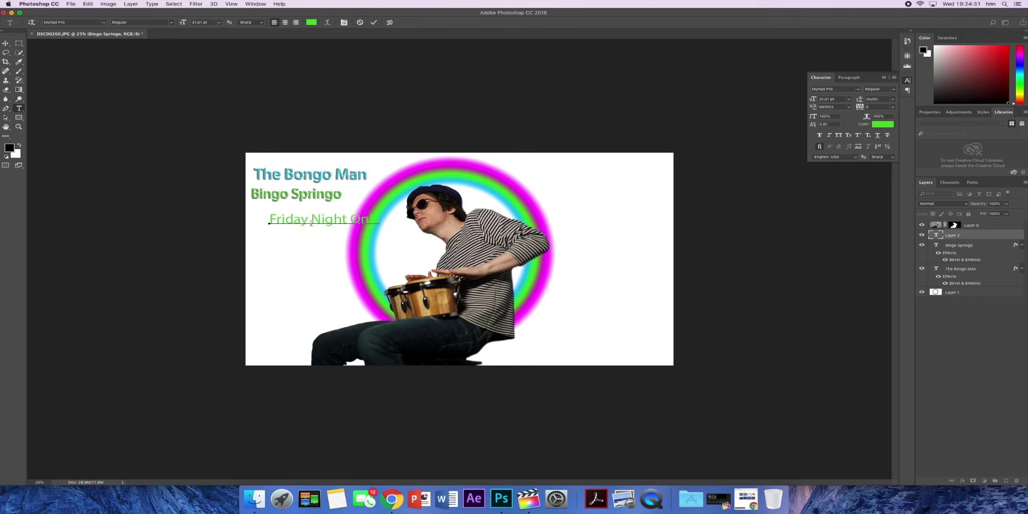
left_click_drag(316, 238, 295, 238)
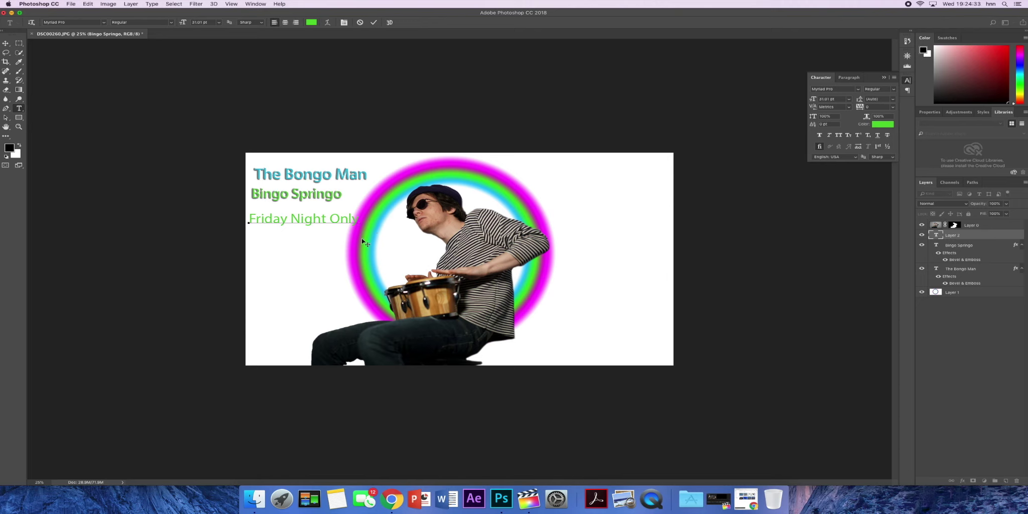
type("nly")
key("Return")
type("At Th")
type("e Club ")
type("Zanzabar")
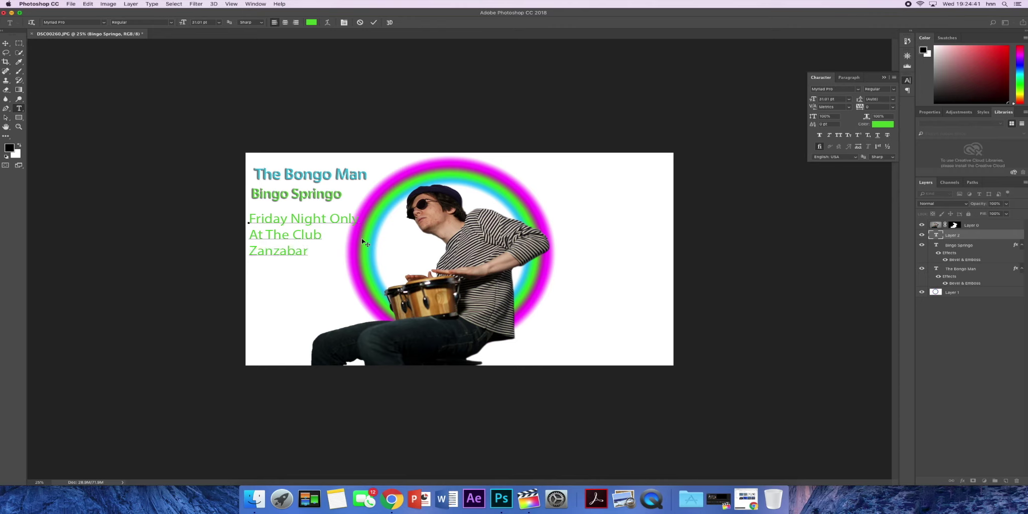
type("10:00 PM")
Step: Recolour all four lines of the event details with the magenta sampled from the outer edge of the ring
key("super+a")
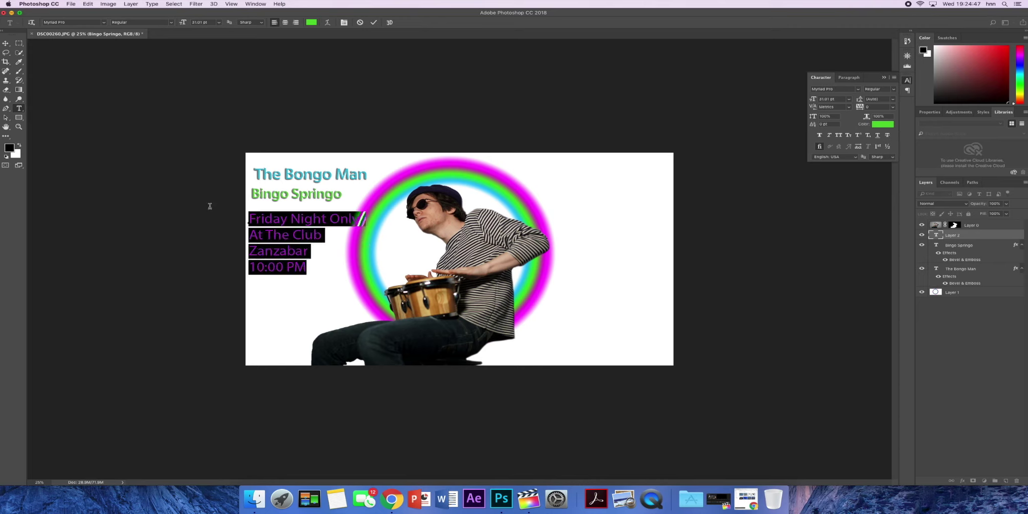
left_click(881, 125)
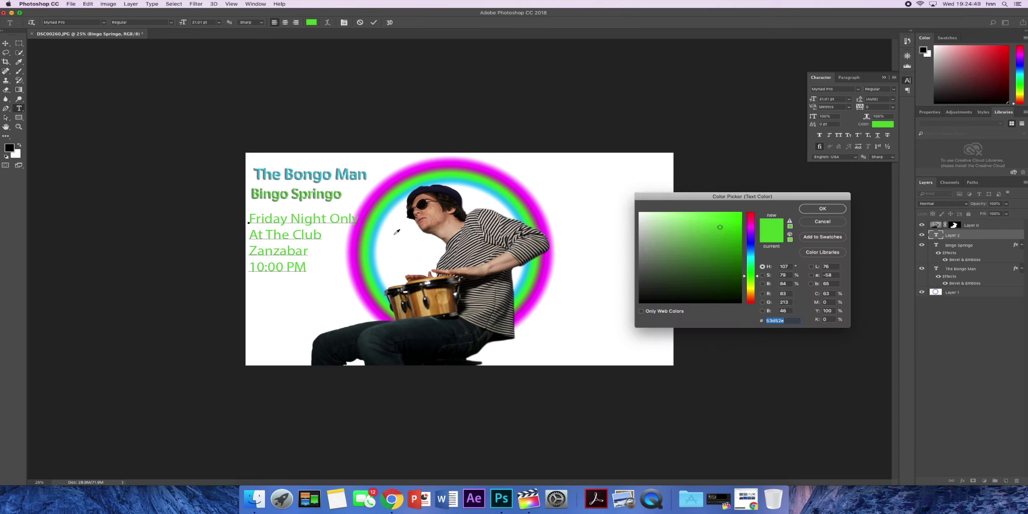
left_click(355, 231)
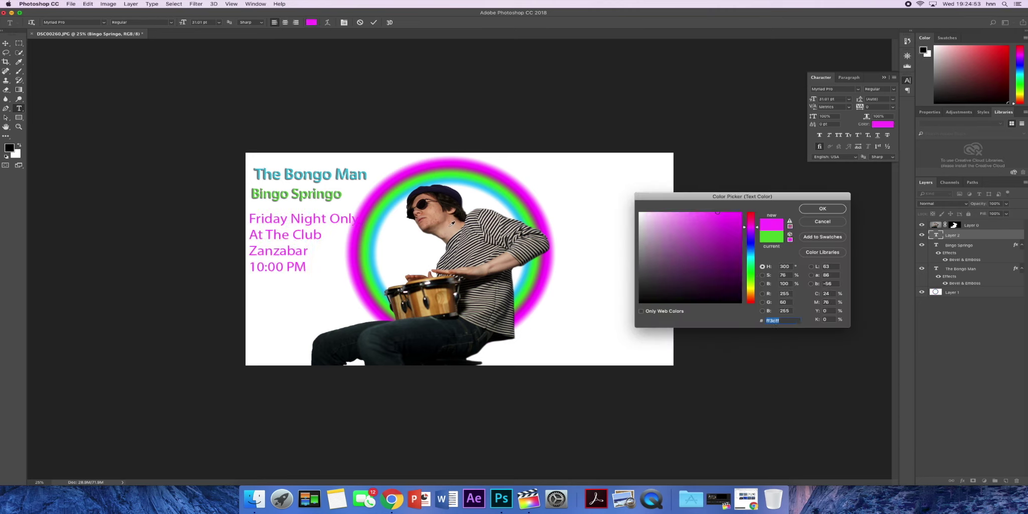
left_click(820, 222)
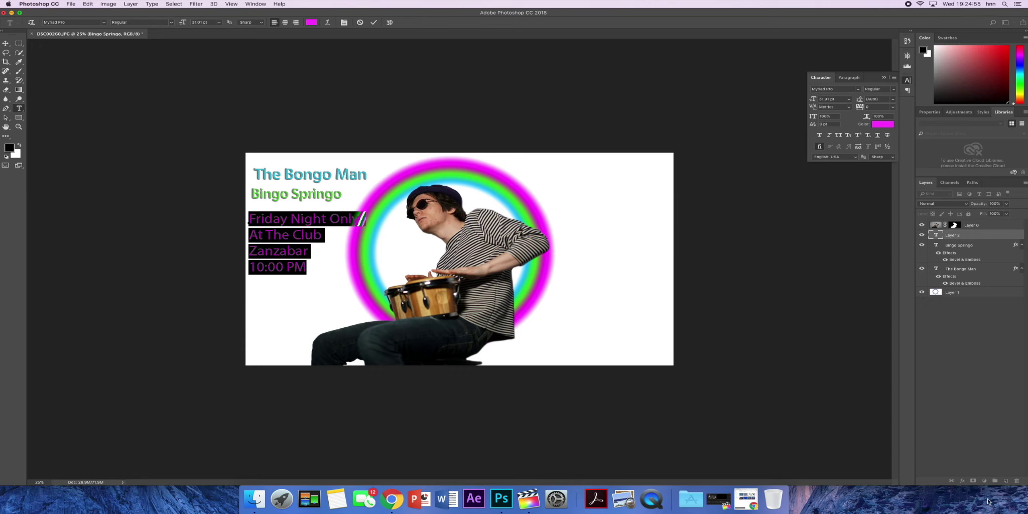
Step: Apply Bevel & Emboss with the Outer Bevel style to the event details and move them to the poster's lower-left corner
left_click(970, 239)
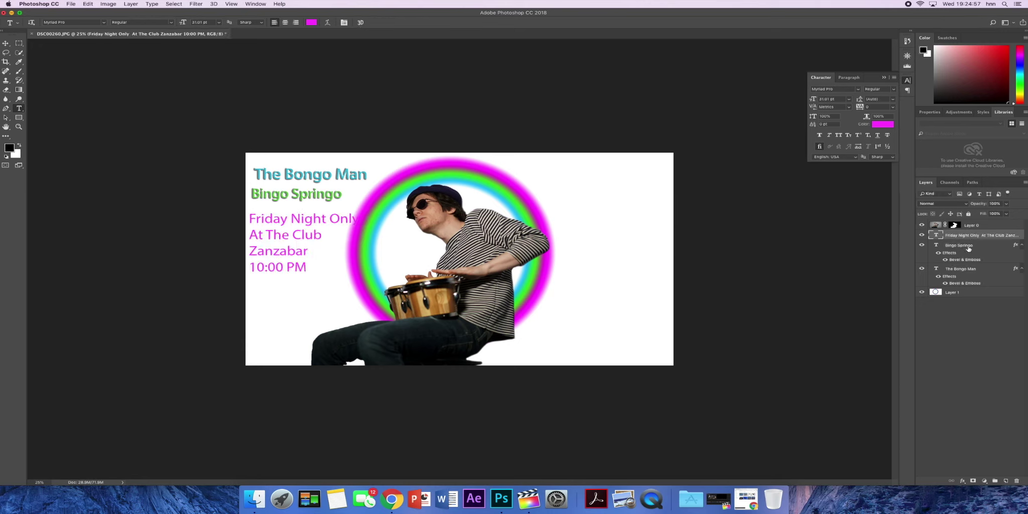
left_click(963, 481)
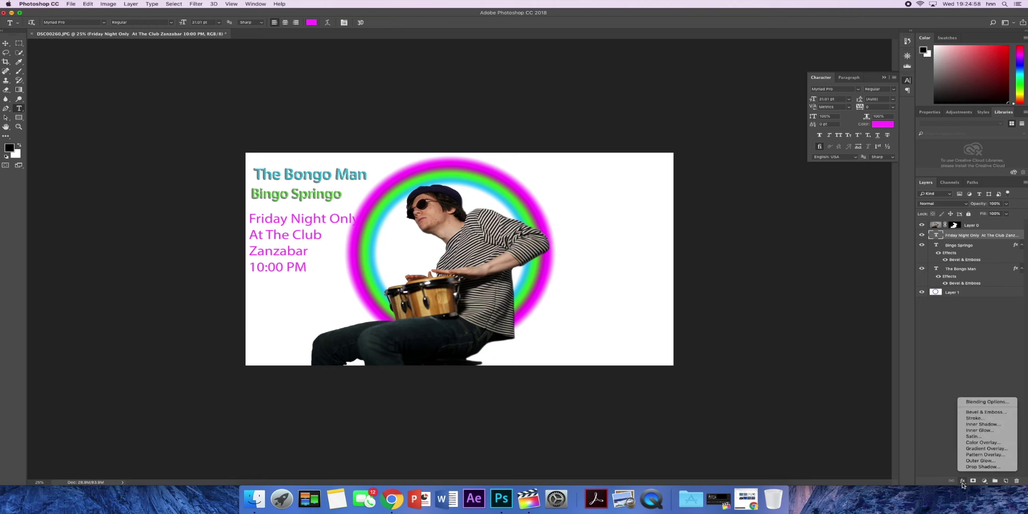
left_click(986, 412)
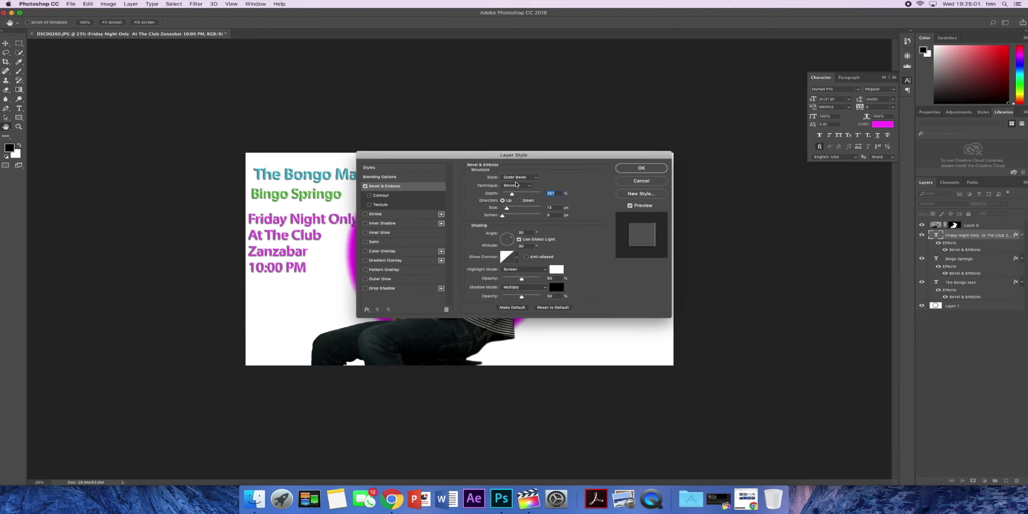
left_click(639, 170)
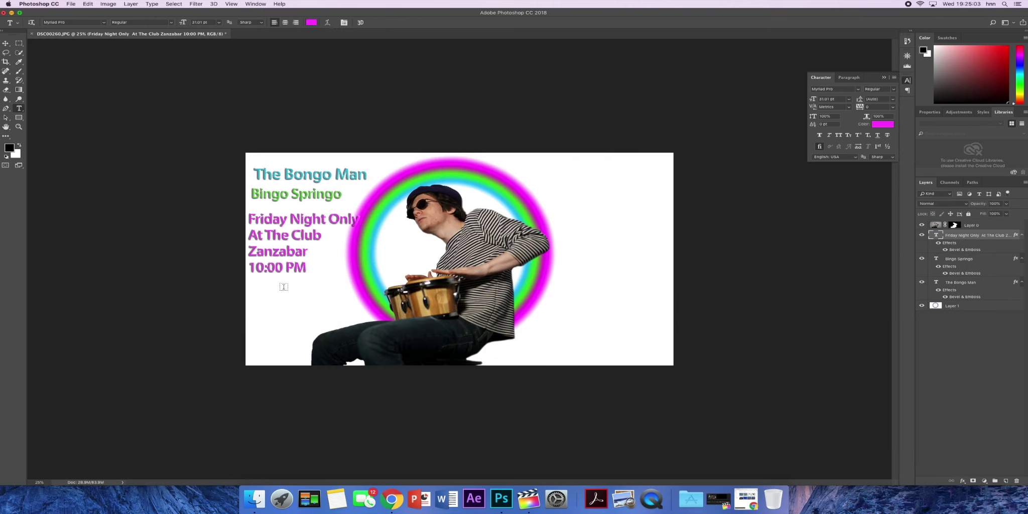
left_click_drag(308, 290, 312, 372)
key("super+Return")
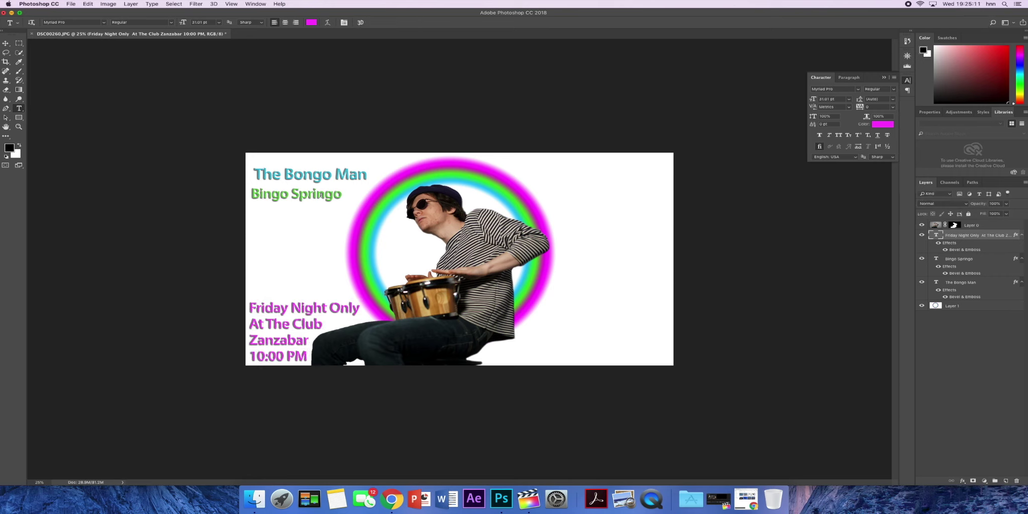
Step: Adjust the position of "The Bongo Man" slightly and move "Bingo Springo" to the poster's upper right, beyond the ring
left_click(302, 182)
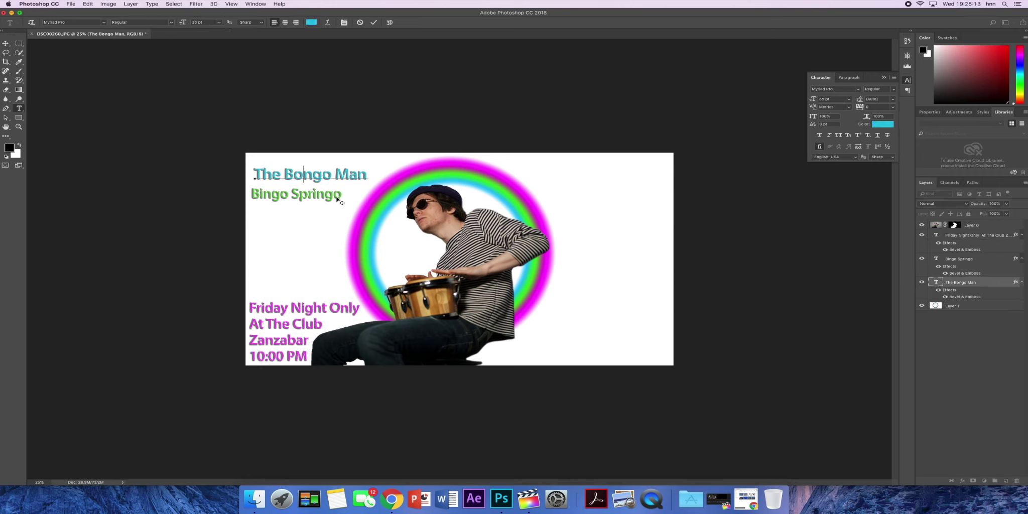
left_click_drag(350, 193, 340, 271)
key("super+Return")
left_click_drag(513, 250, 648, 216)
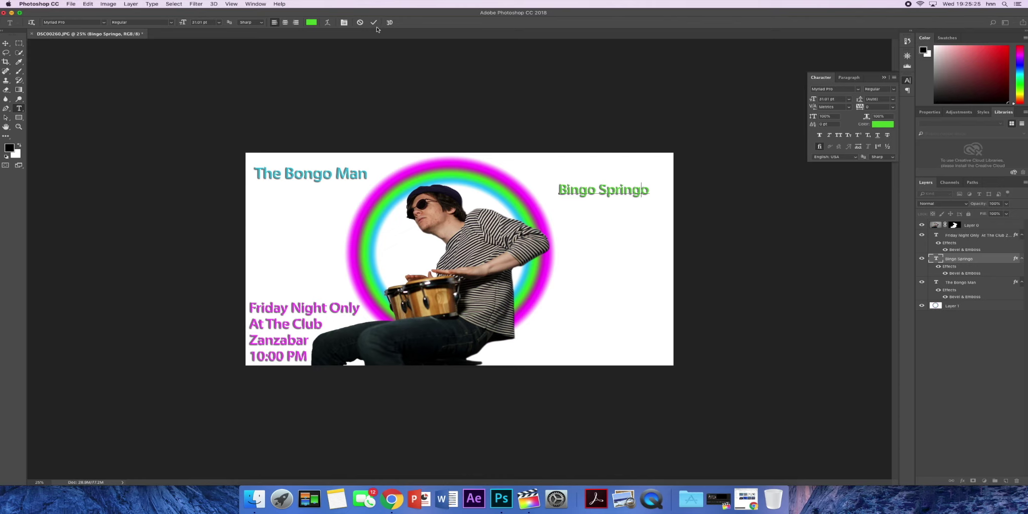
Step: Move "Bingo Springo" back directly beneath "The Bongo Man" and hide the character settings
left_click(615, 194)
left_click_drag(640, 208, 319, 211)
left_click(373, 23)
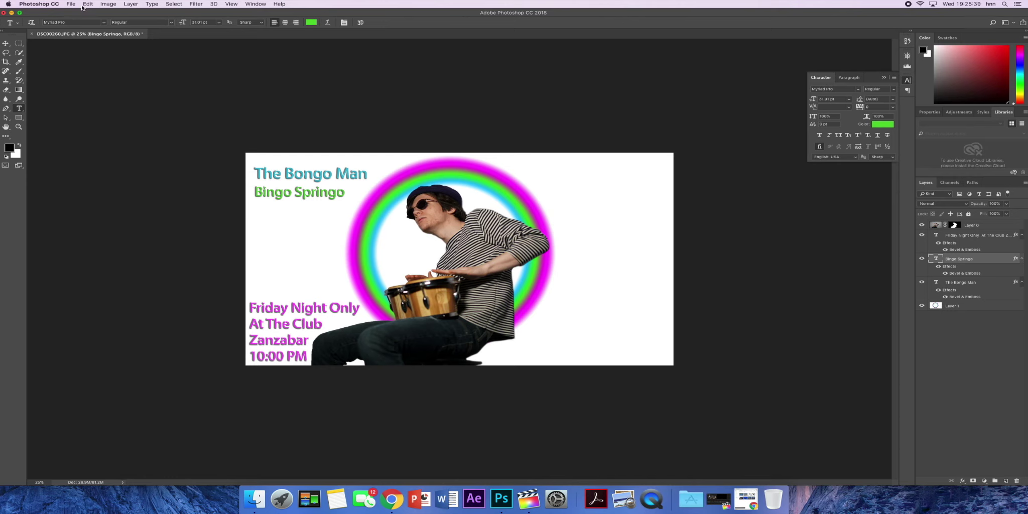
left_click(907, 82)
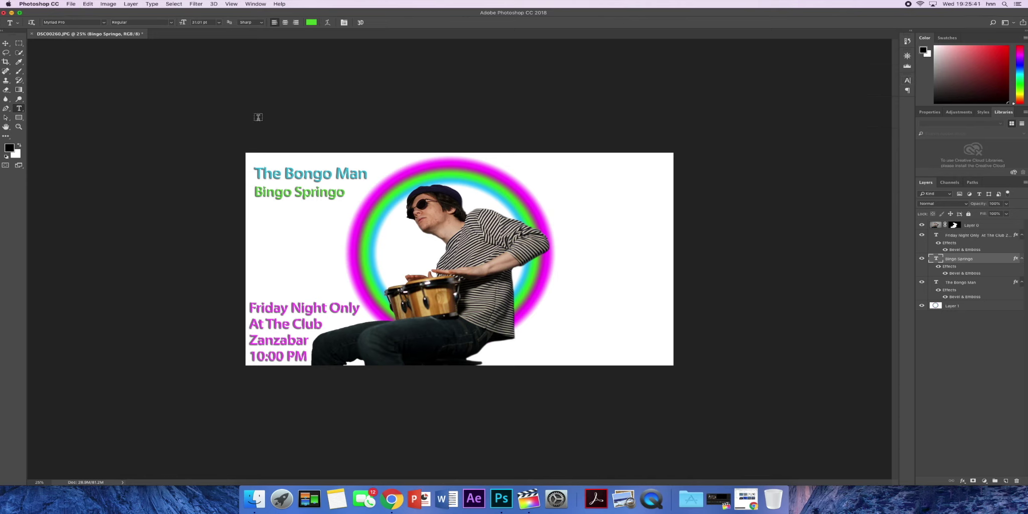
left_click(254, 117)
left_click(71, 3)
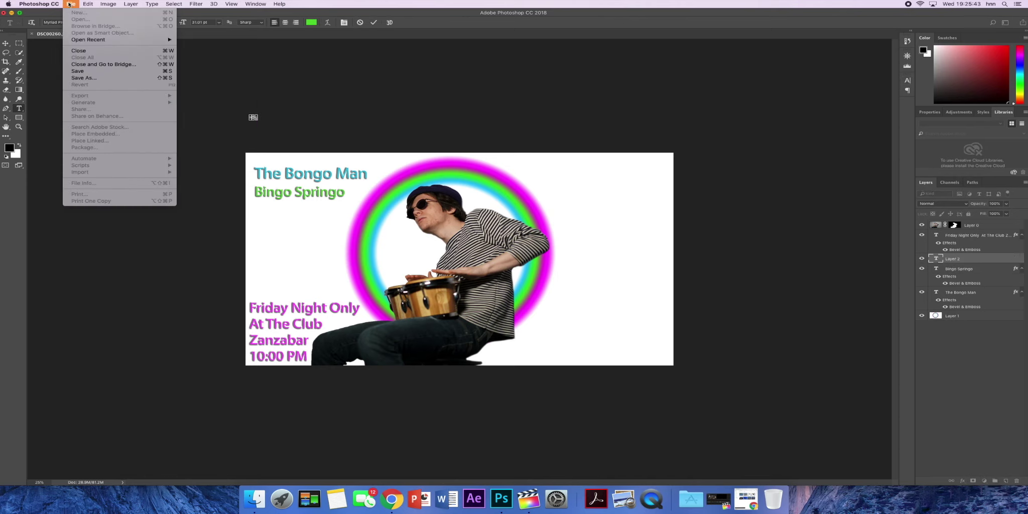
left_click(70, 4)
left_click(74, 4)
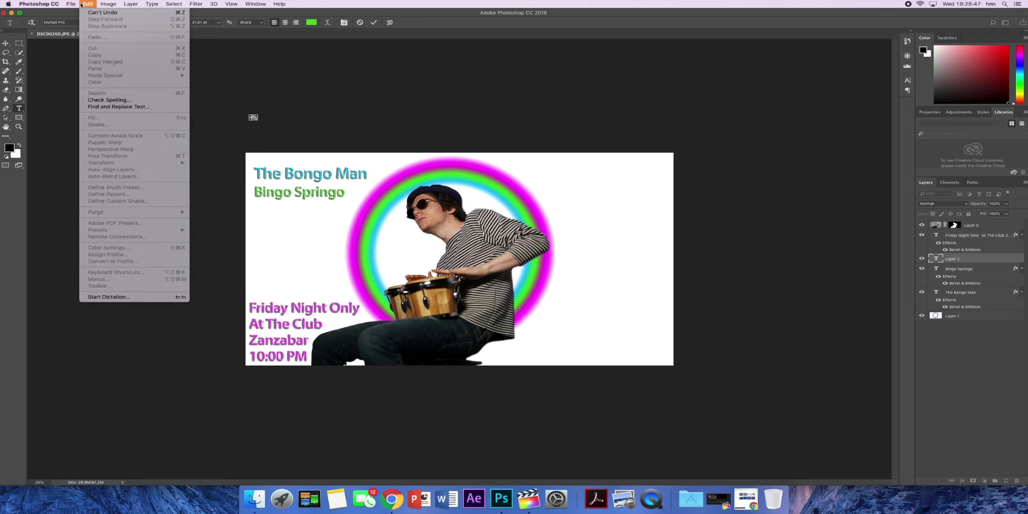
left_click(268, 123)
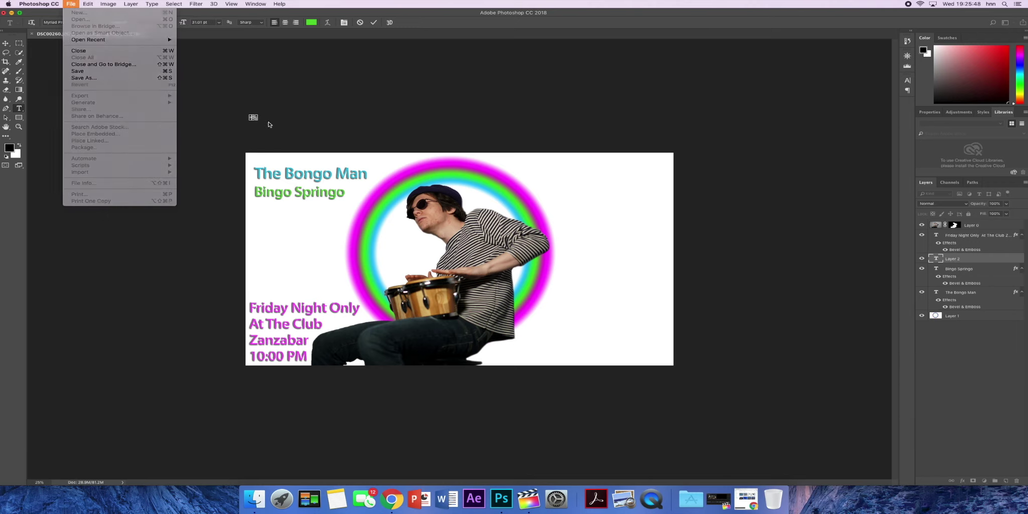
left_click(360, 22)
Step: Preview several photos in the Bingo Springo PhotoShoot folder and open DSC00265.JPG
left_click(73, 4)
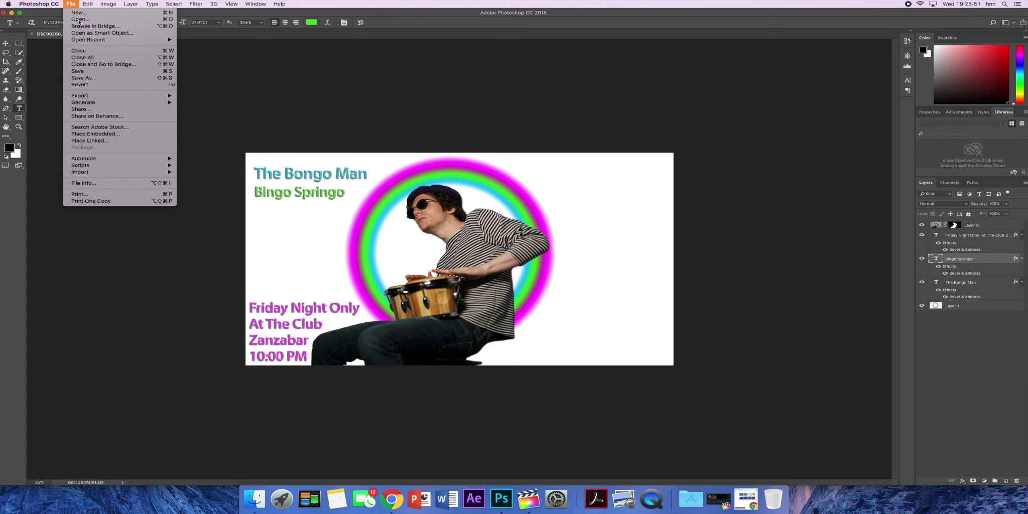
left_click(81, 20)
left_click(432, 120)
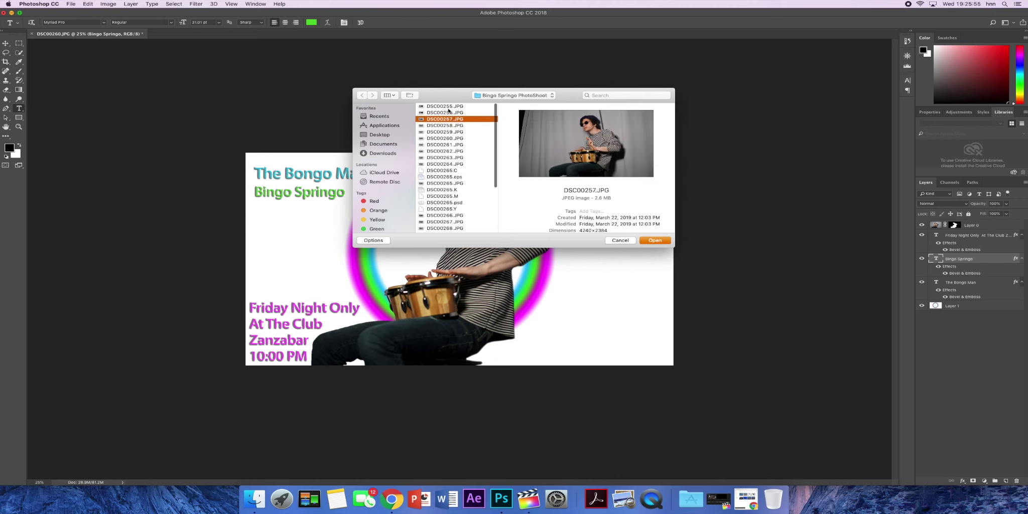
left_click(448, 108)
left_click(450, 112)
left_click(458, 132)
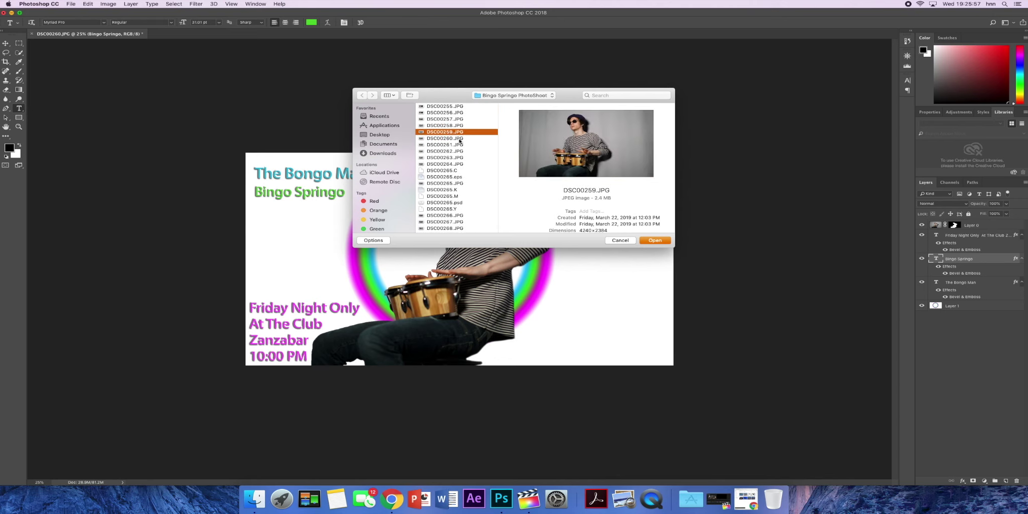
left_click(459, 151)
left_click(457, 183)
scroll(457, 184, "down", 3)
scroll(456, 184, "down", 3)
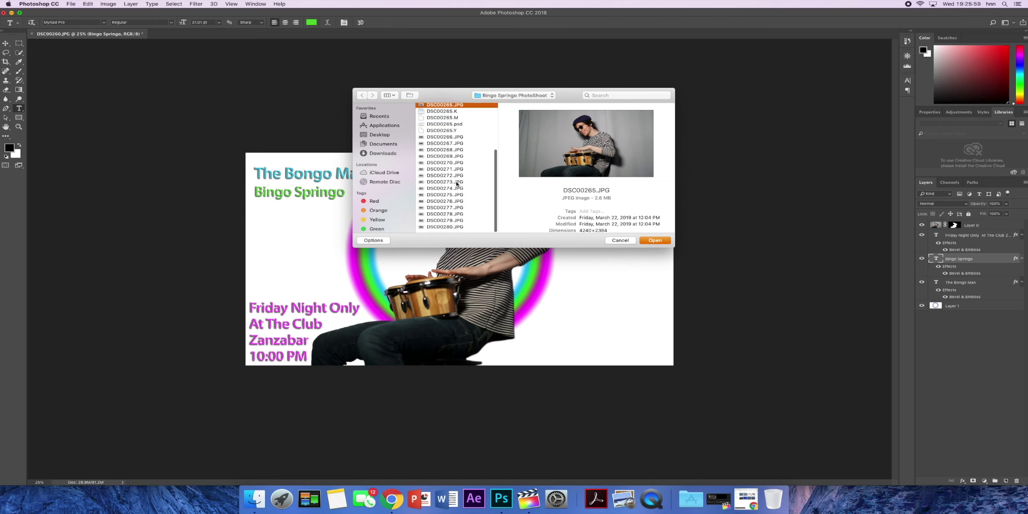
left_click(656, 244)
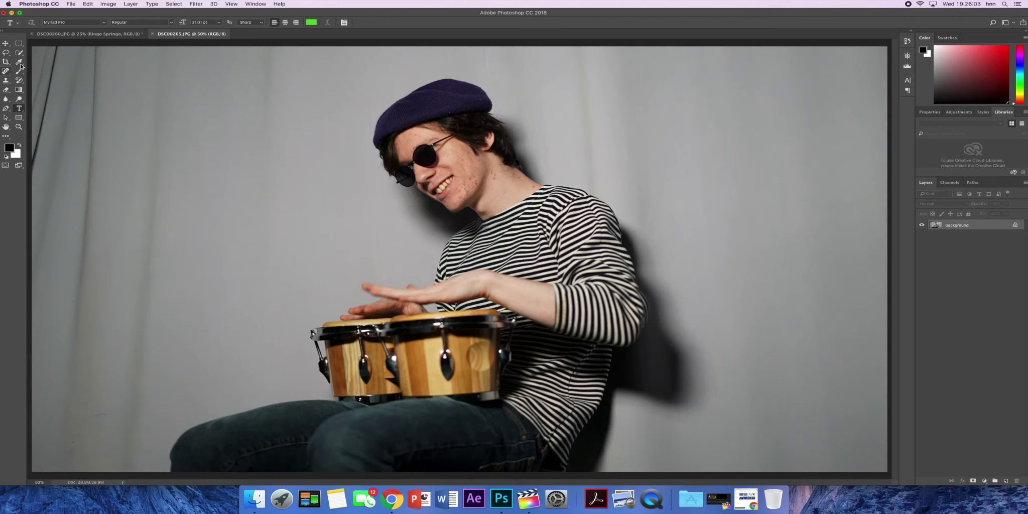
Step: Select the player's head, hat and neck with Quick Selection, unlock the background layer and isolate the selection with a layer mask
left_click(18, 53)
mouse_move(401, 117)
left_mouse_down()
mouse_move(396, 129)
mouse_move(464, 198)
mouse_move(451, 206)
mouse_move(425, 191)
left_mouse_up()
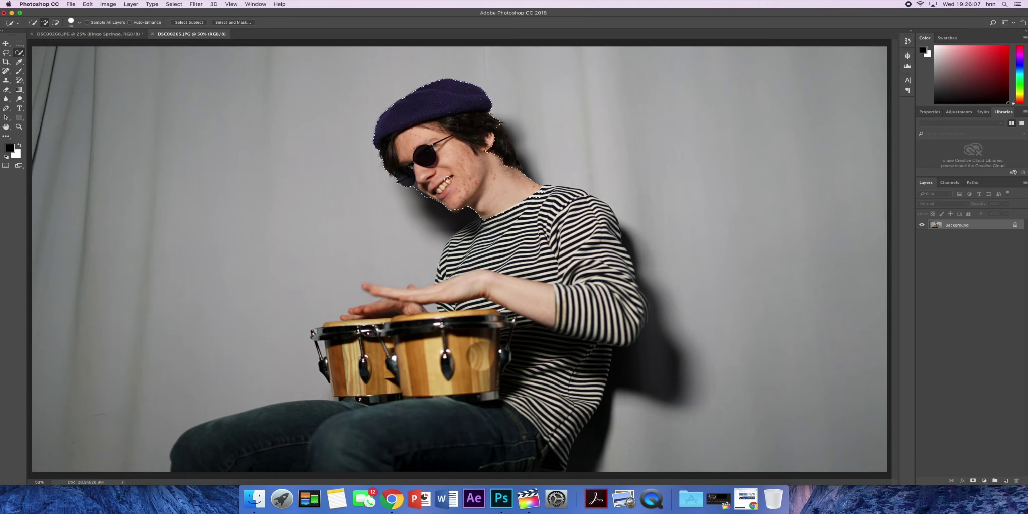
left_click_drag(492, 147, 522, 173)
left_click(1015, 225)
left_click(972, 481)
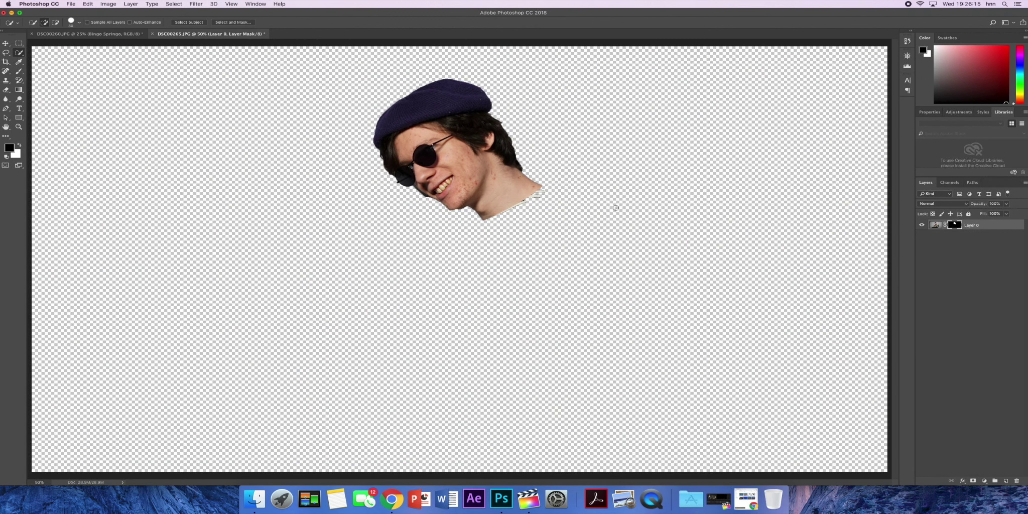
Step: Try painting black over the face on the layer mask with the Brush tool, and undo the stroke
left_click(19, 71)
left_click_drag(423, 178, 452, 160)
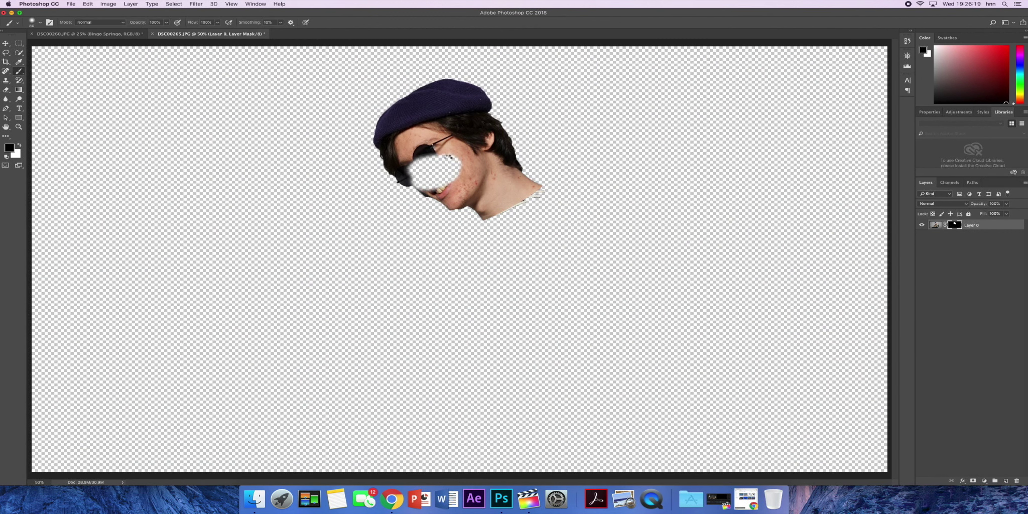
key("cmd+z")
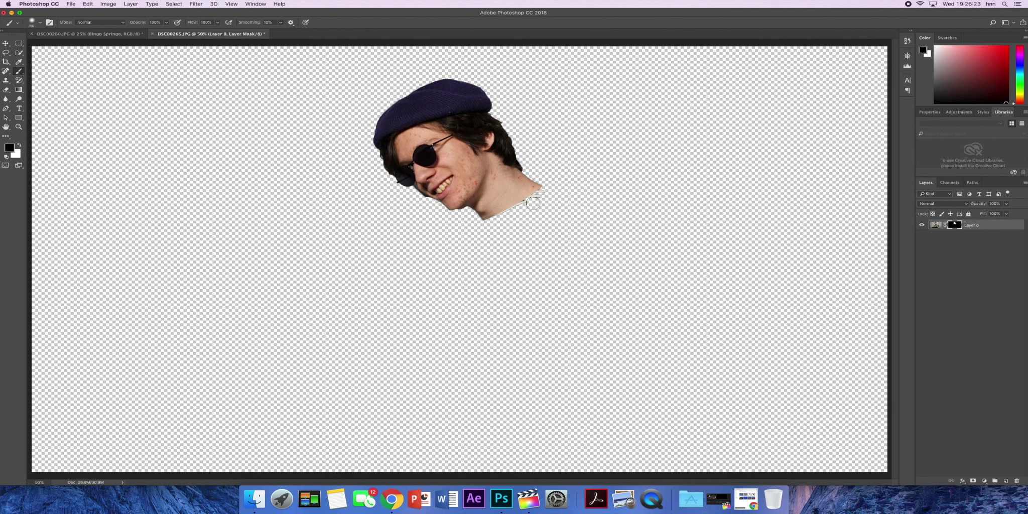
Step: Raise the brush hardness and mask out the white collar remnants along the lower edge of the neck
left_click(40, 22)
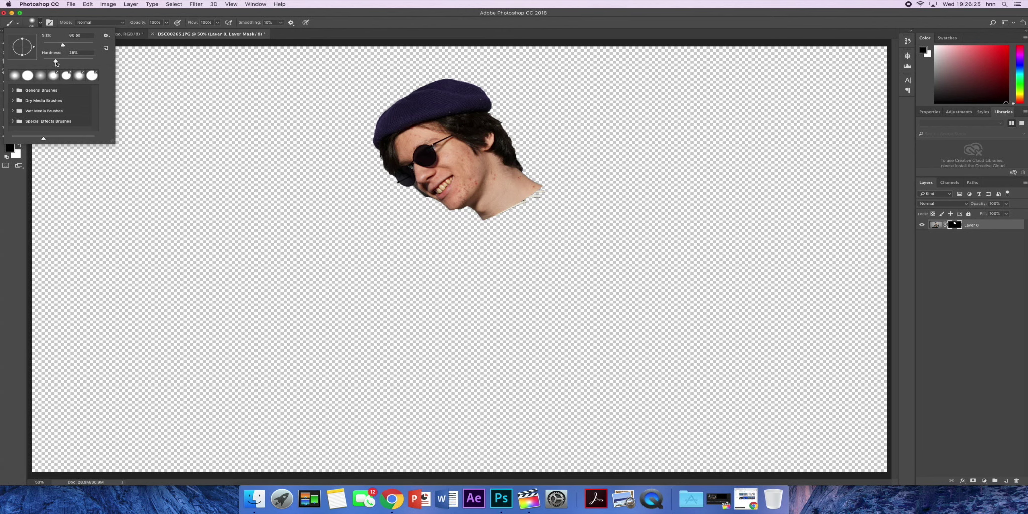
left_click_drag(57, 61, 93, 61)
key("Return")
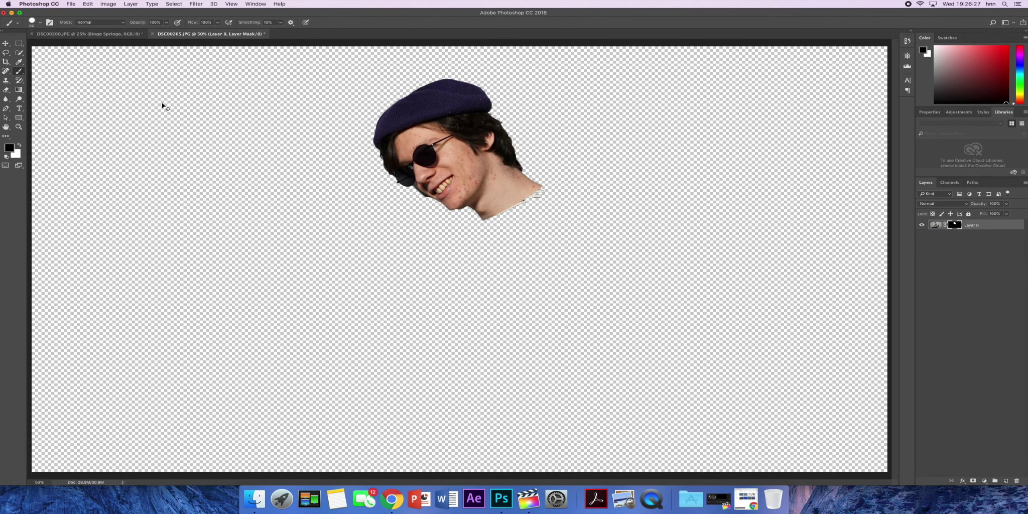
key("super+equal")
key("super+equal")
key("super+equal")
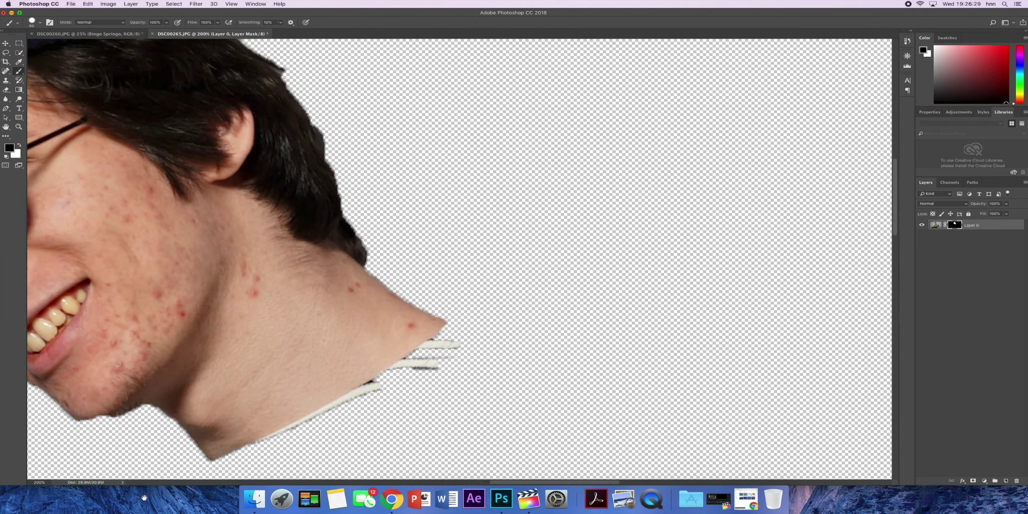
mouse_move(492, 290)
left_mouse_down()
mouse_move(528, 280)
mouse_move(440, 343)
mouse_move(326, 402)
mouse_move(402, 365)
left_mouse_up()
Step: Paint black on the layer mask with a smaller brush to remove the dark fringe along the cheek below the sunglasses
scroll(429, 390, "left", 10)
scroll(429, 390, "up", 1)
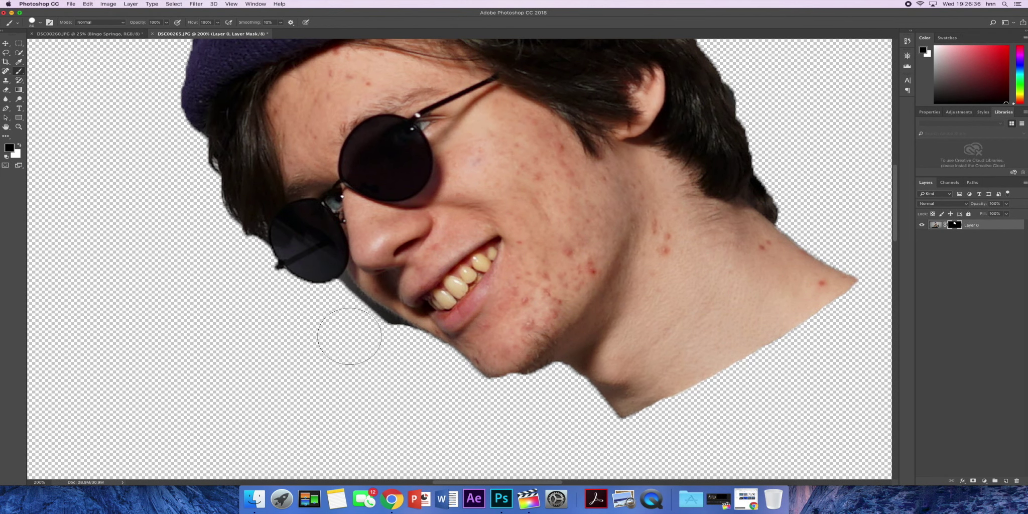
left_click_drag(349, 336, 397, 353)
key("bracketleft")
key("bracketleft")
key("bracketleft")
key("bracketleft")
key("bracketleft")
key("bracketleft")
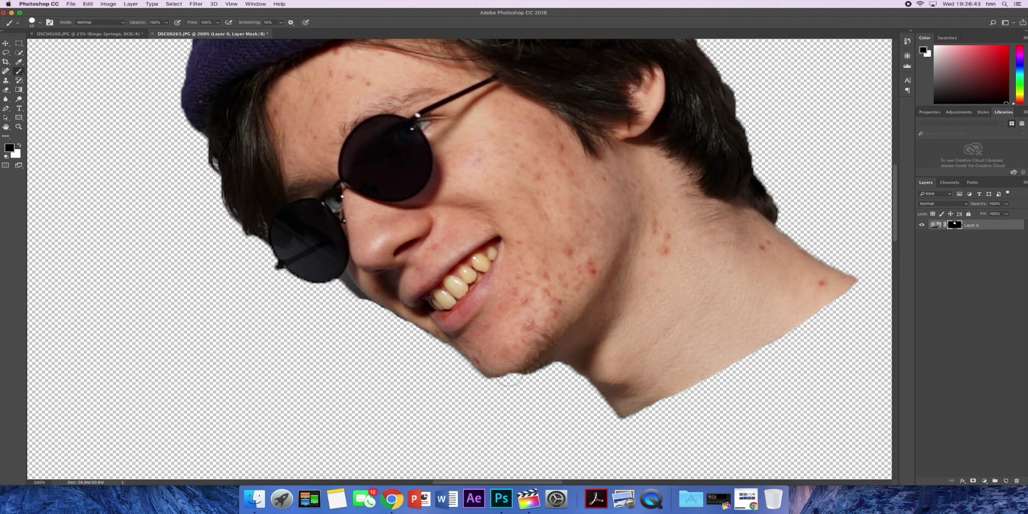
mouse_move(343, 291)
left_mouse_down()
mouse_move(368, 315)
mouse_move(353, 303)
left_mouse_up()
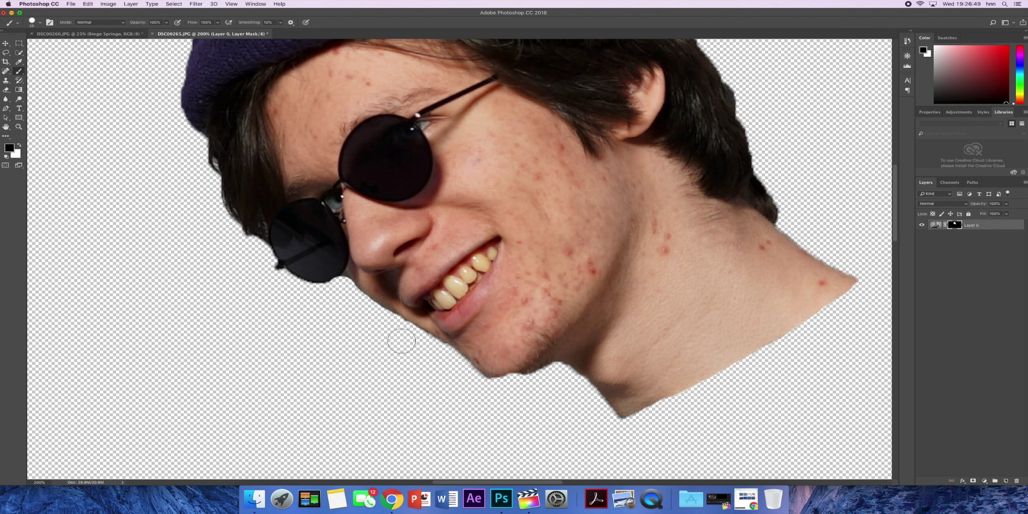
Step: Restore the chin's edge by painting white on the layer mask, and trim the dark surplus around it with black
key("x")
mouse_move(515, 386)
left_mouse_down()
mouse_move(480, 385)
mouse_move(483, 369)
mouse_move(448, 356)
mouse_move(522, 382)
mouse_move(564, 369)
left_mouse_up()
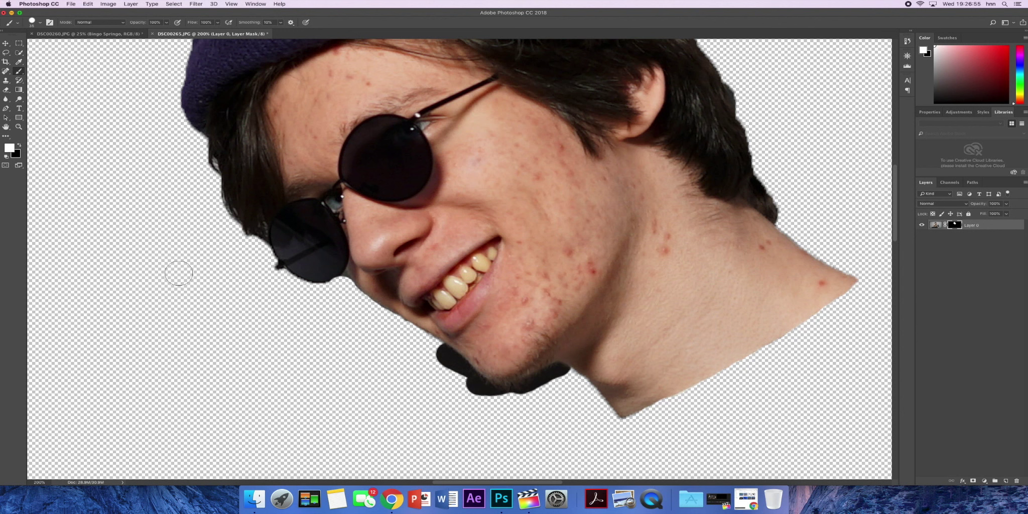
key("x")
mouse_move(434, 354)
left_mouse_down()
mouse_move(470, 395)
mouse_move(503, 410)
mouse_move(541, 383)
mouse_move(517, 397)
mouse_move(479, 396)
mouse_move(439, 354)
mouse_move(486, 396)
mouse_move(477, 388)
mouse_move(516, 396)
mouse_move(551, 395)
left_mouse_up()
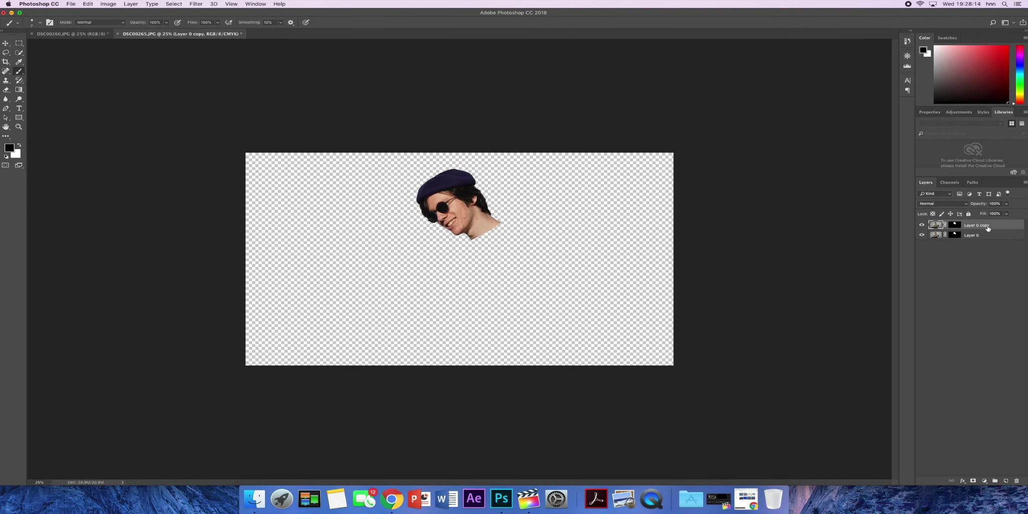
Step: Copy the masked head layer into DSC00260.JPG and place it in the poster's lower-right corner, rotated about 22°
left_click_drag(987, 228, 610, 271)
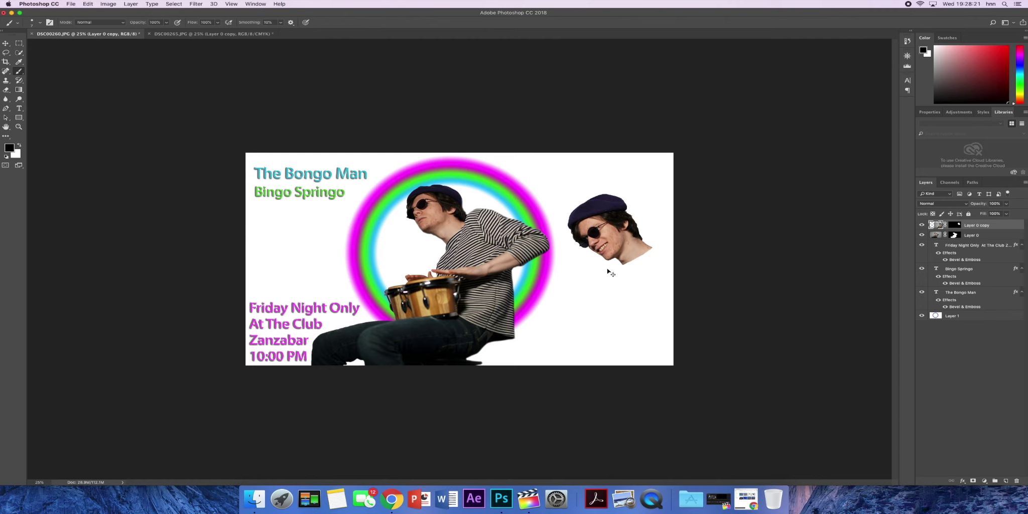
key("ctrl+t")
left_click_drag(634, 306, 656, 403)
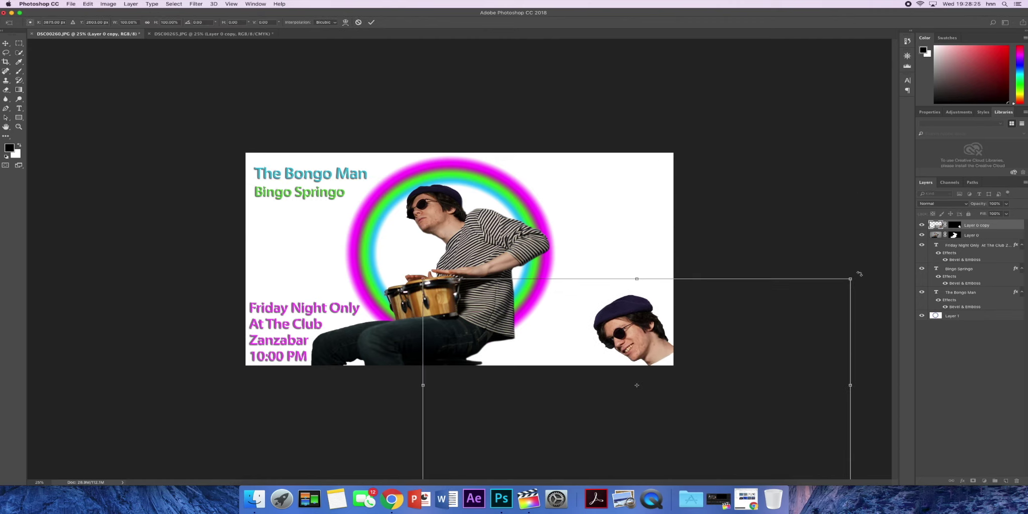
left_click_drag(859, 274, 880, 317)
mouse_move(671, 425)
left_mouse_down()
mouse_move(649, 435)
mouse_move(658, 427)
left_mouse_up()
left_click_drag(862, 319, 870, 362)
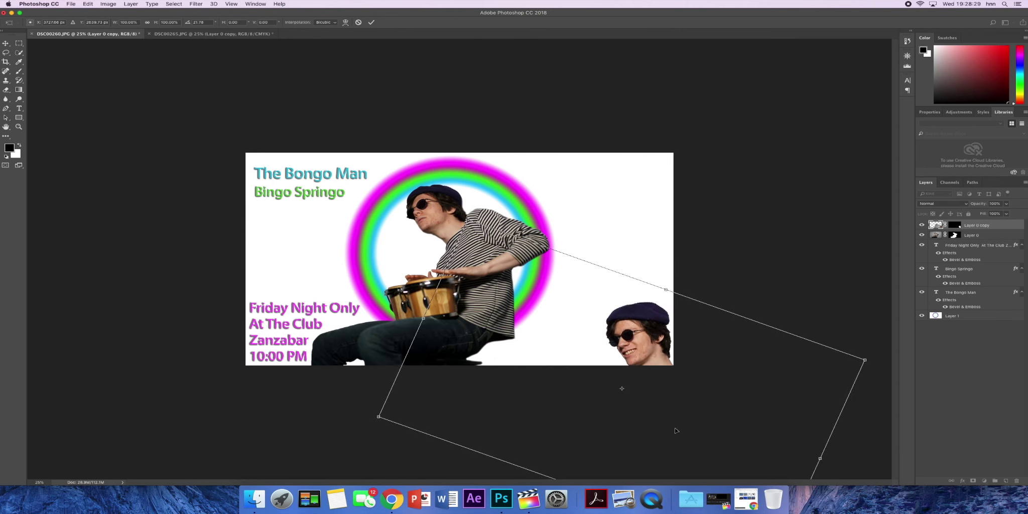
left_click_drag(677, 432, 676, 427)
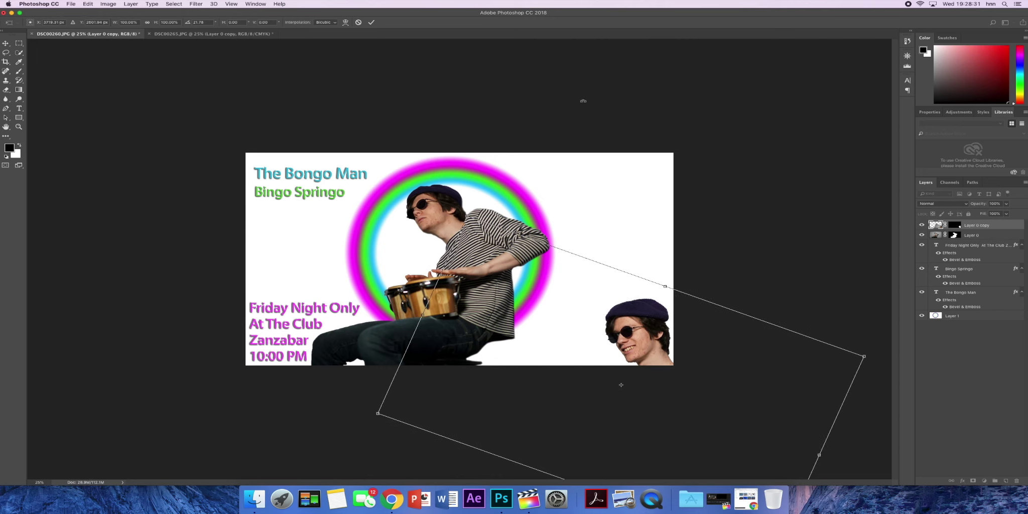
left_click(371, 23)
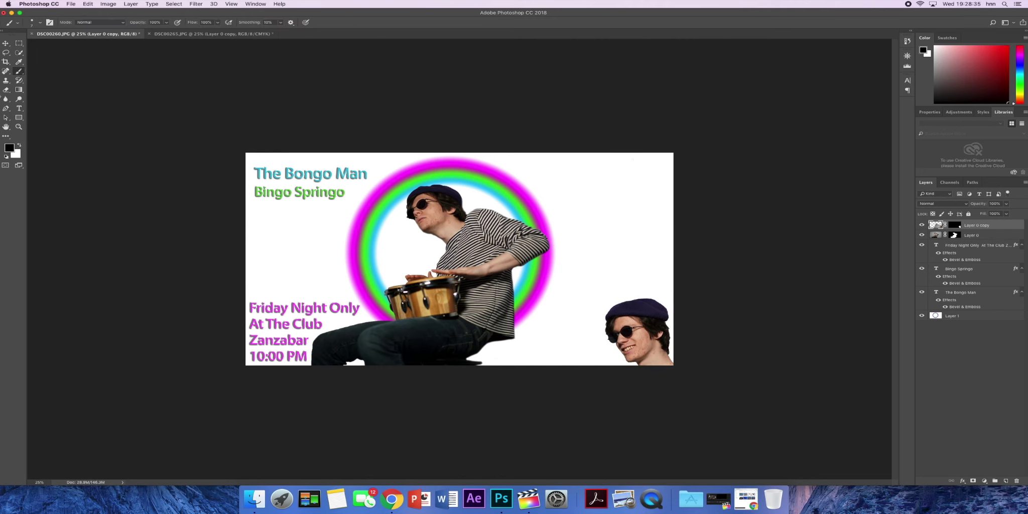
Step: Add the two-line text "Come on out for a fun night!" just above the head cutout
left_click(18, 108)
left_click(573, 268)
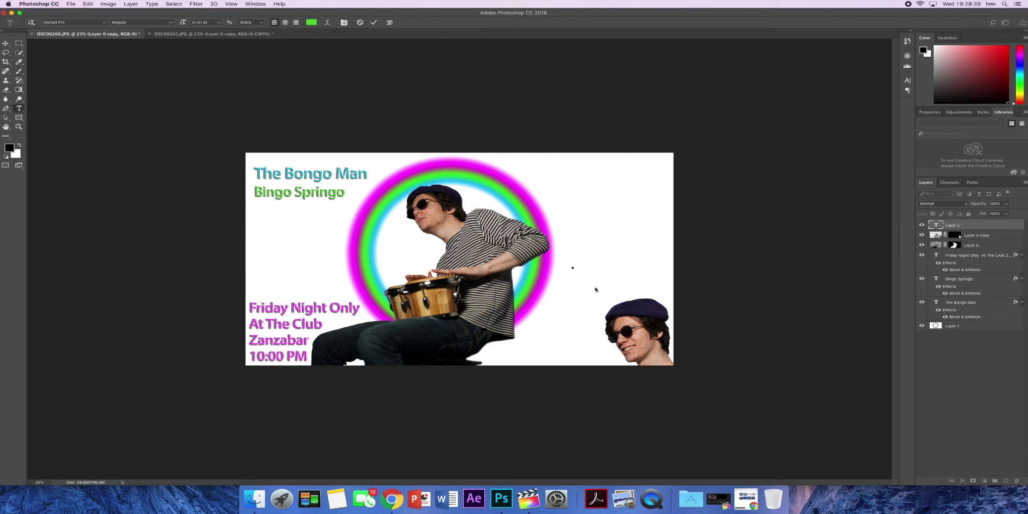
type("Come n")
key("BackSpace")
type("on out fo")
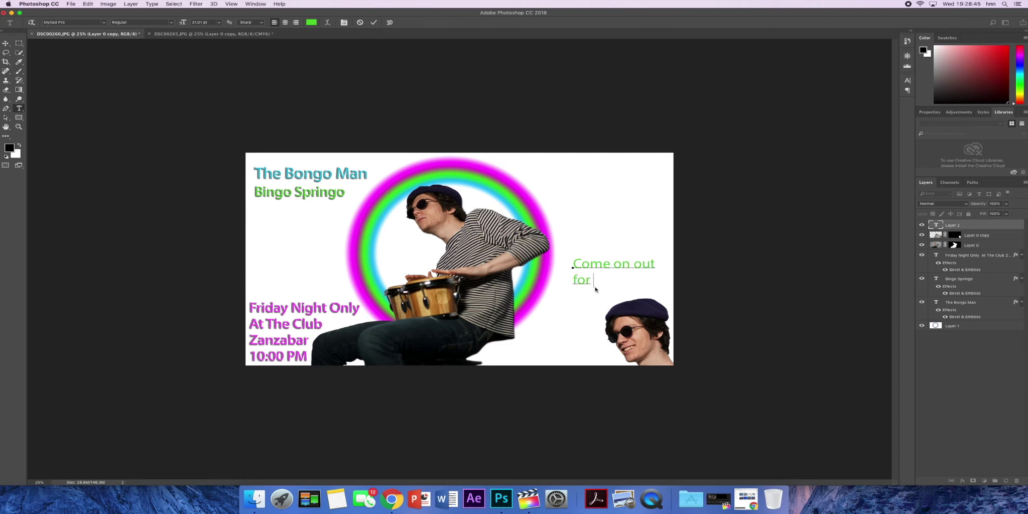
type("r a fun night!")
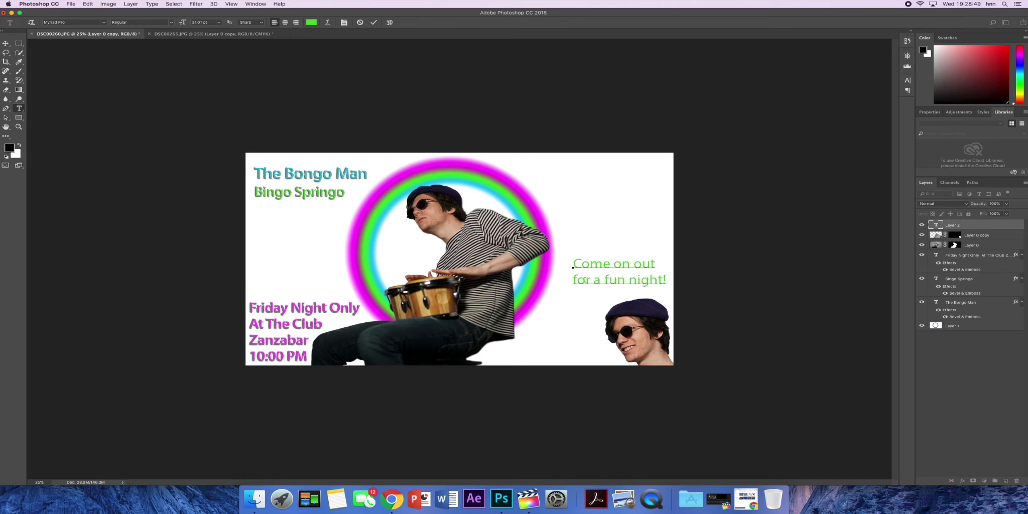
left_click_drag(612, 299, 607, 304)
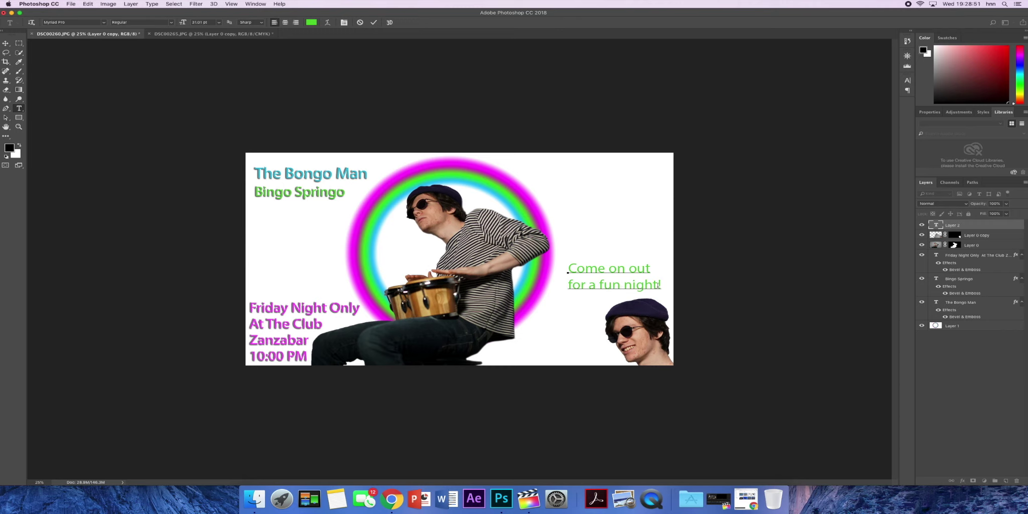
Step: Recolour the "Come on out for a fun night!" text to the near-black #101a1f sampled from the player's trousers
left_click_drag(658, 285, 552, 262)
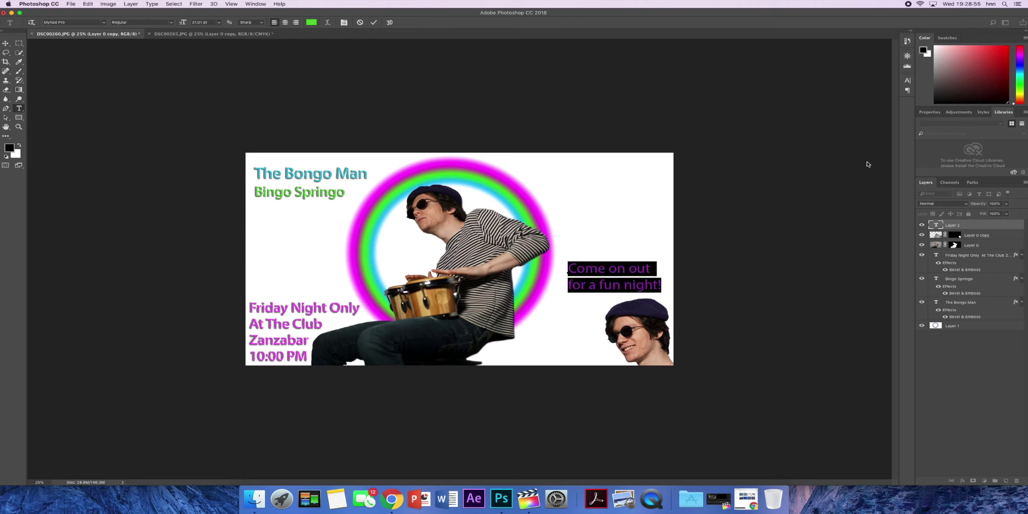
left_click(907, 81)
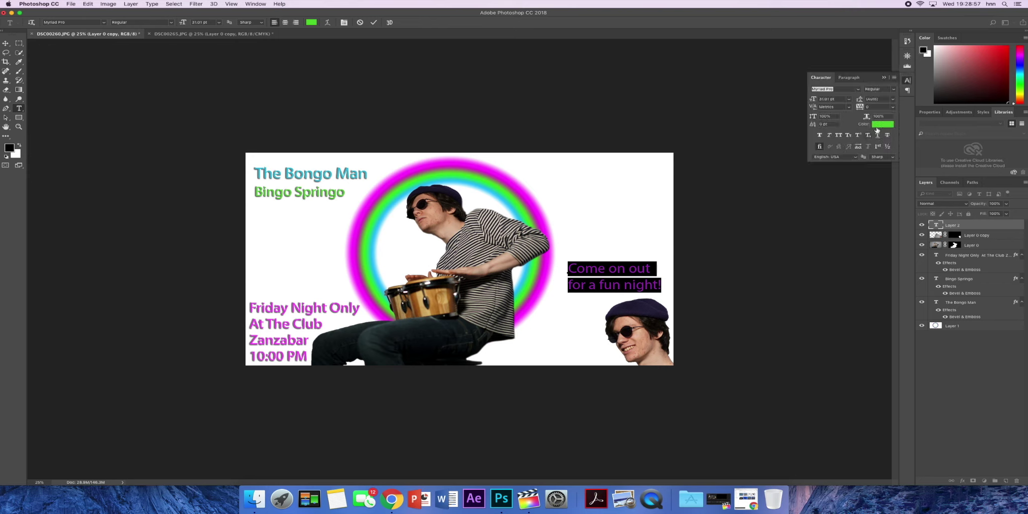
left_click(879, 125)
left_click(441, 302)
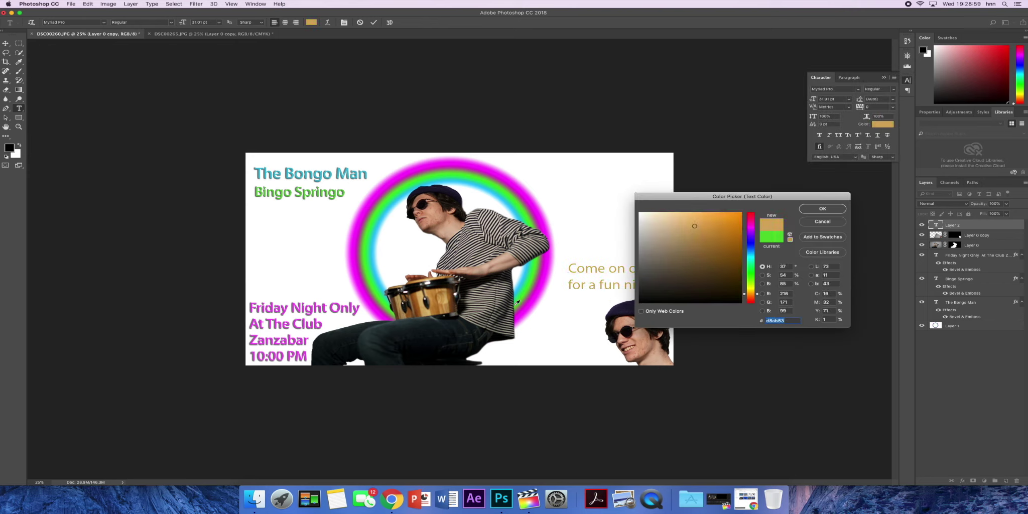
left_click(450, 328)
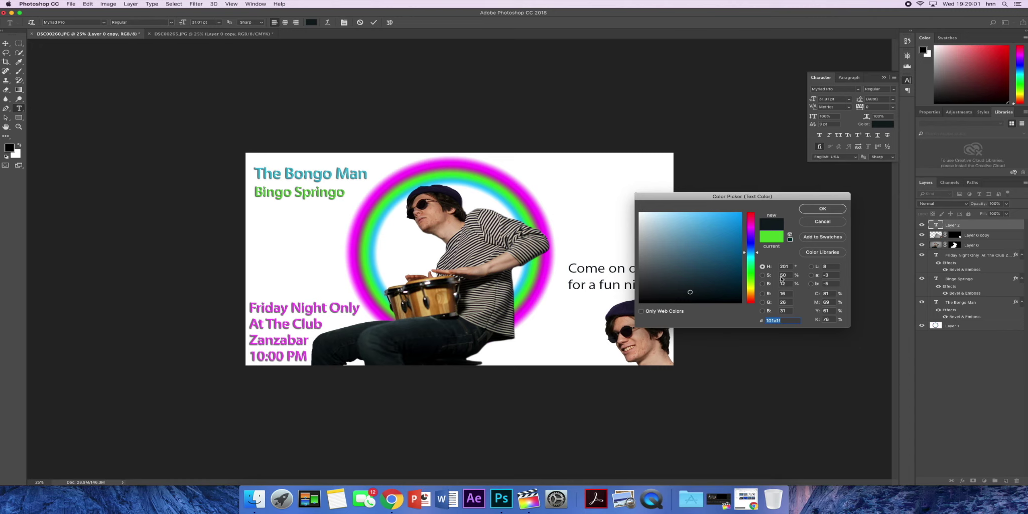
left_click(822, 208)
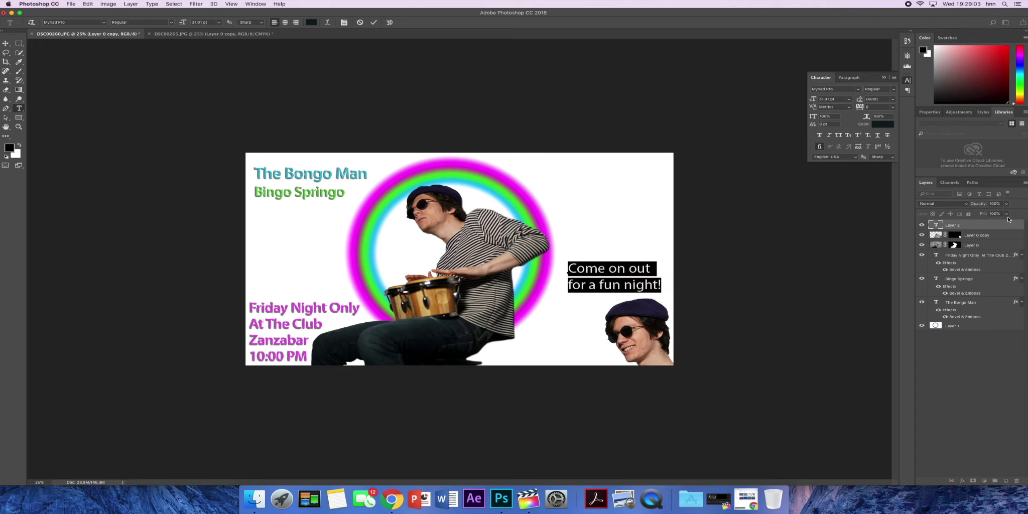
left_click(998, 397)
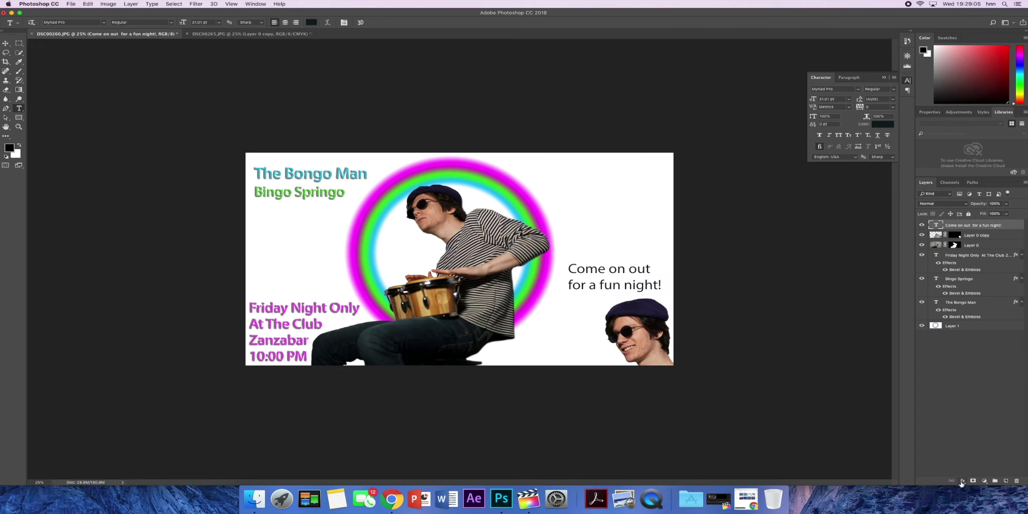
Step: Apply a Bevel & Emboss effect with the Outer Bevel style to "Come on out for a fun night!"
left_click(962, 481)
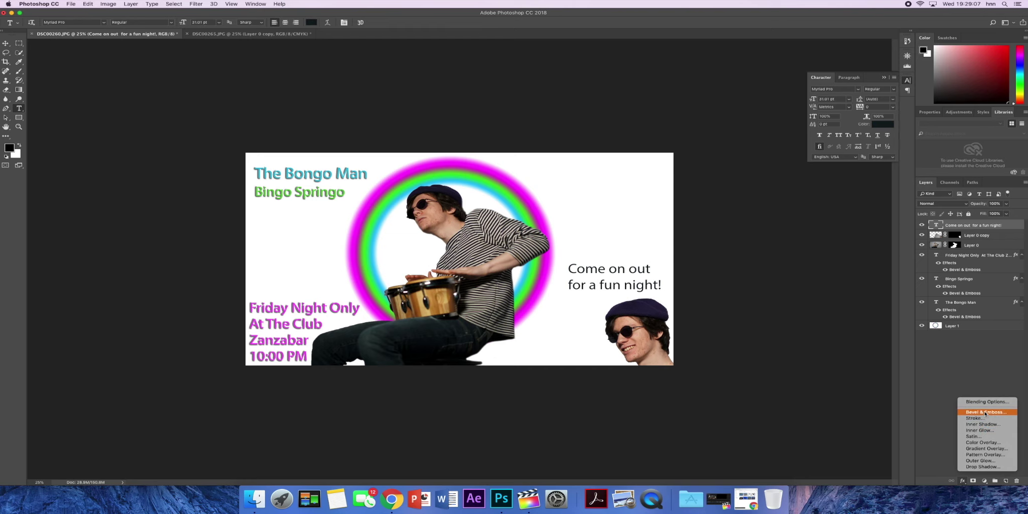
left_click(986, 412)
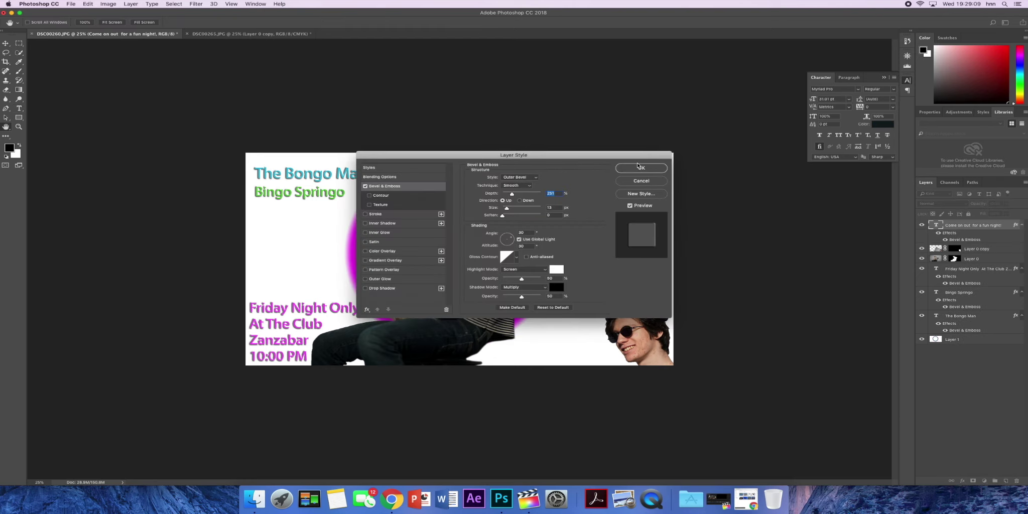
left_click(639, 167)
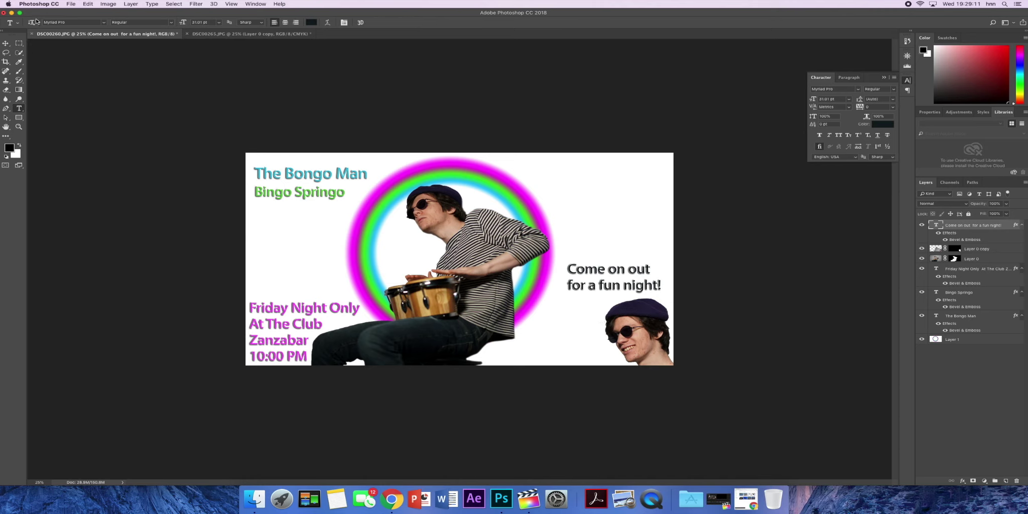
Step: Rasterize the "Come on out for a fun night!" text layer for use with the Brush tool and hide the character settings
left_click(20, 71)
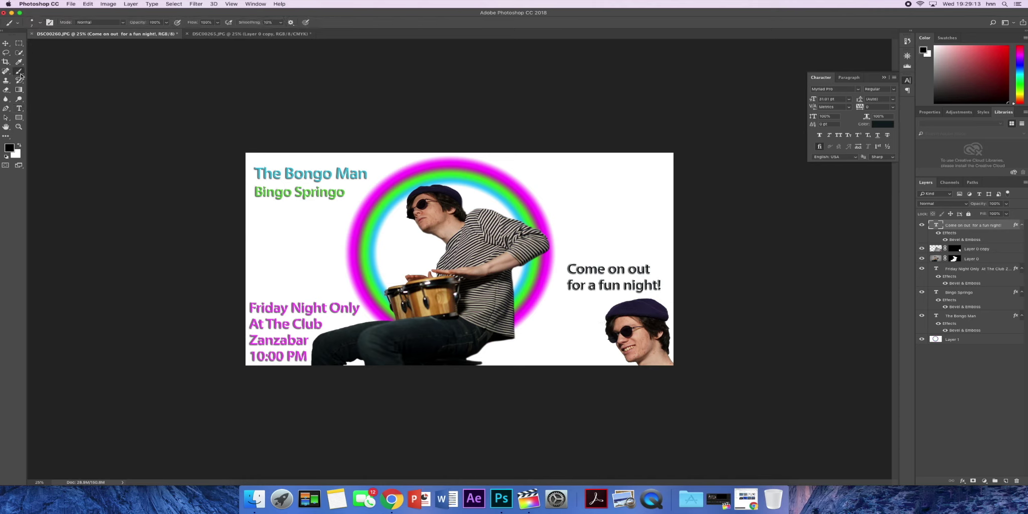
left_click(585, 303)
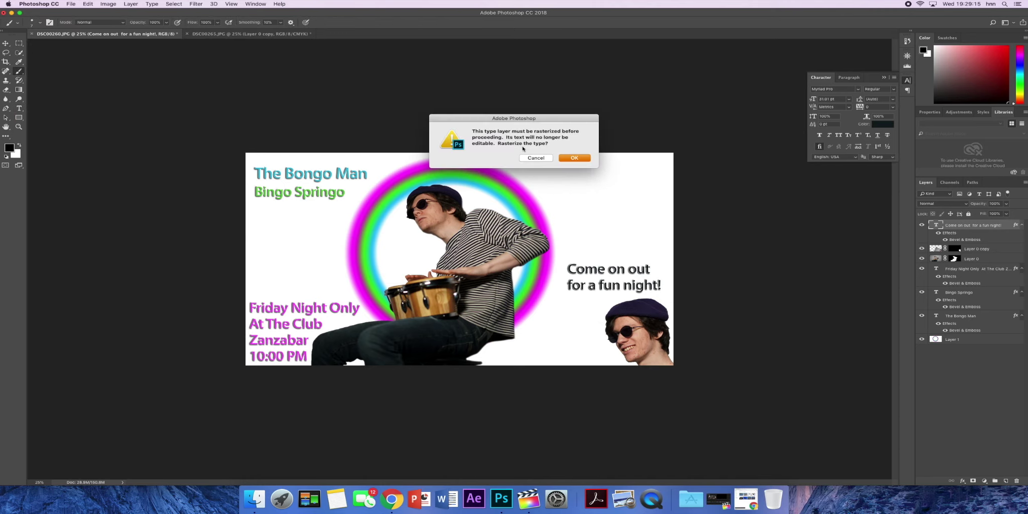
left_click(572, 159)
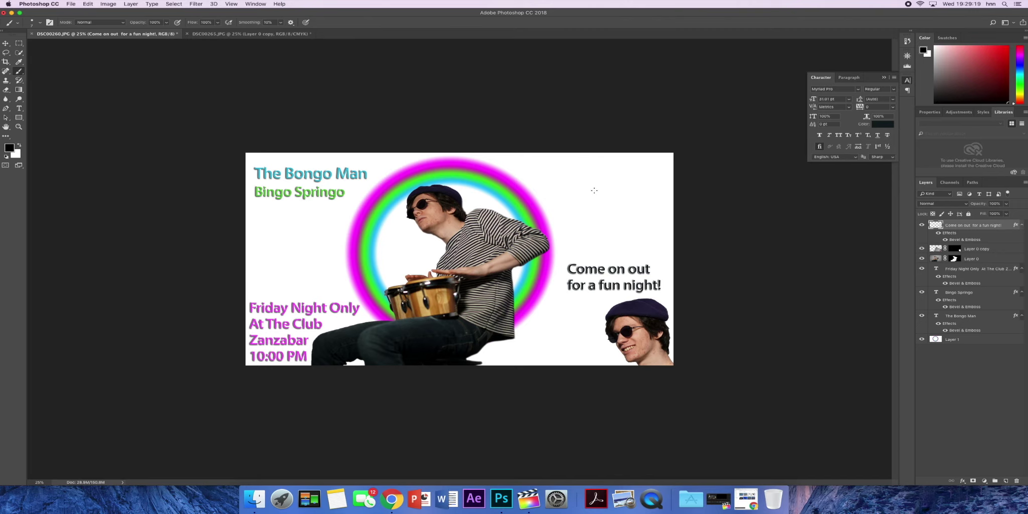
left_click(907, 84)
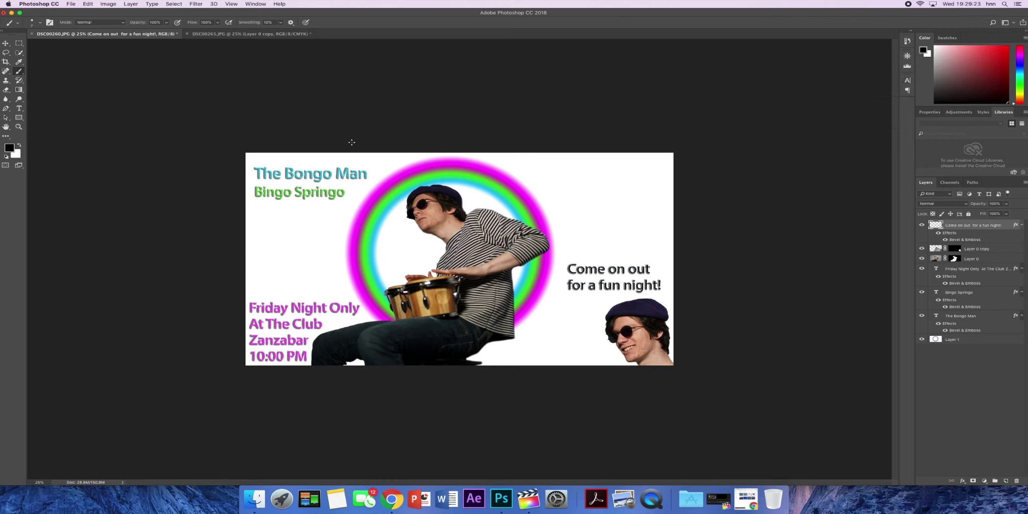